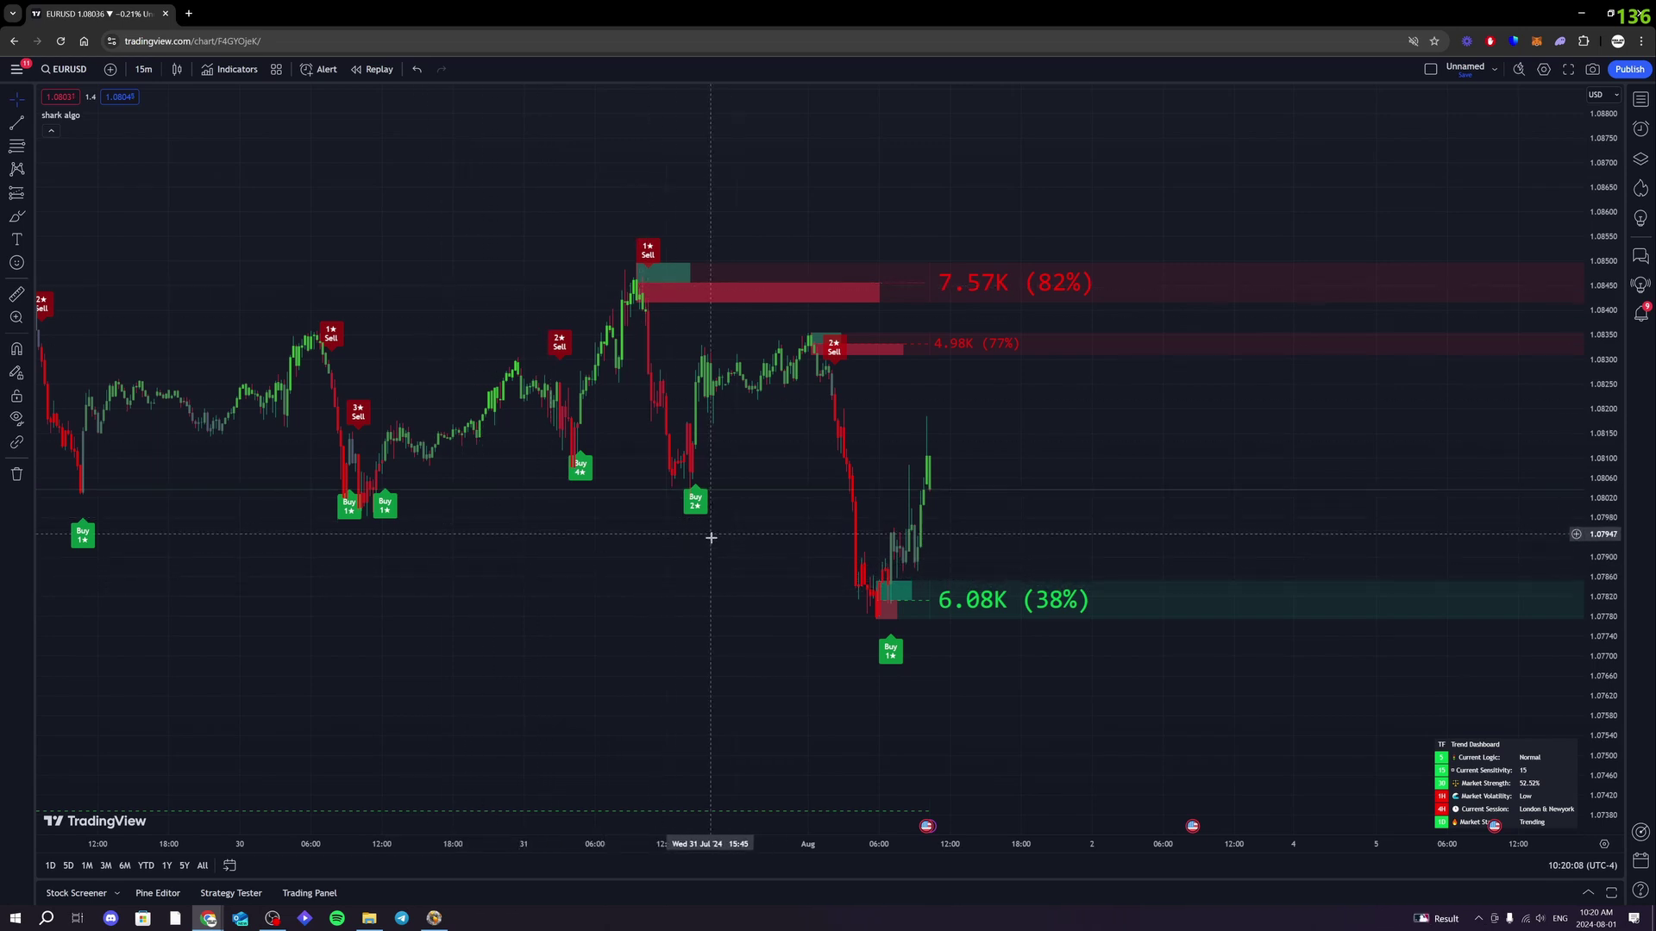
# - Open the shark algo settings with the gear, close them, then reopen them via right-click Settings
pyautogui.moveTo(74, 119)
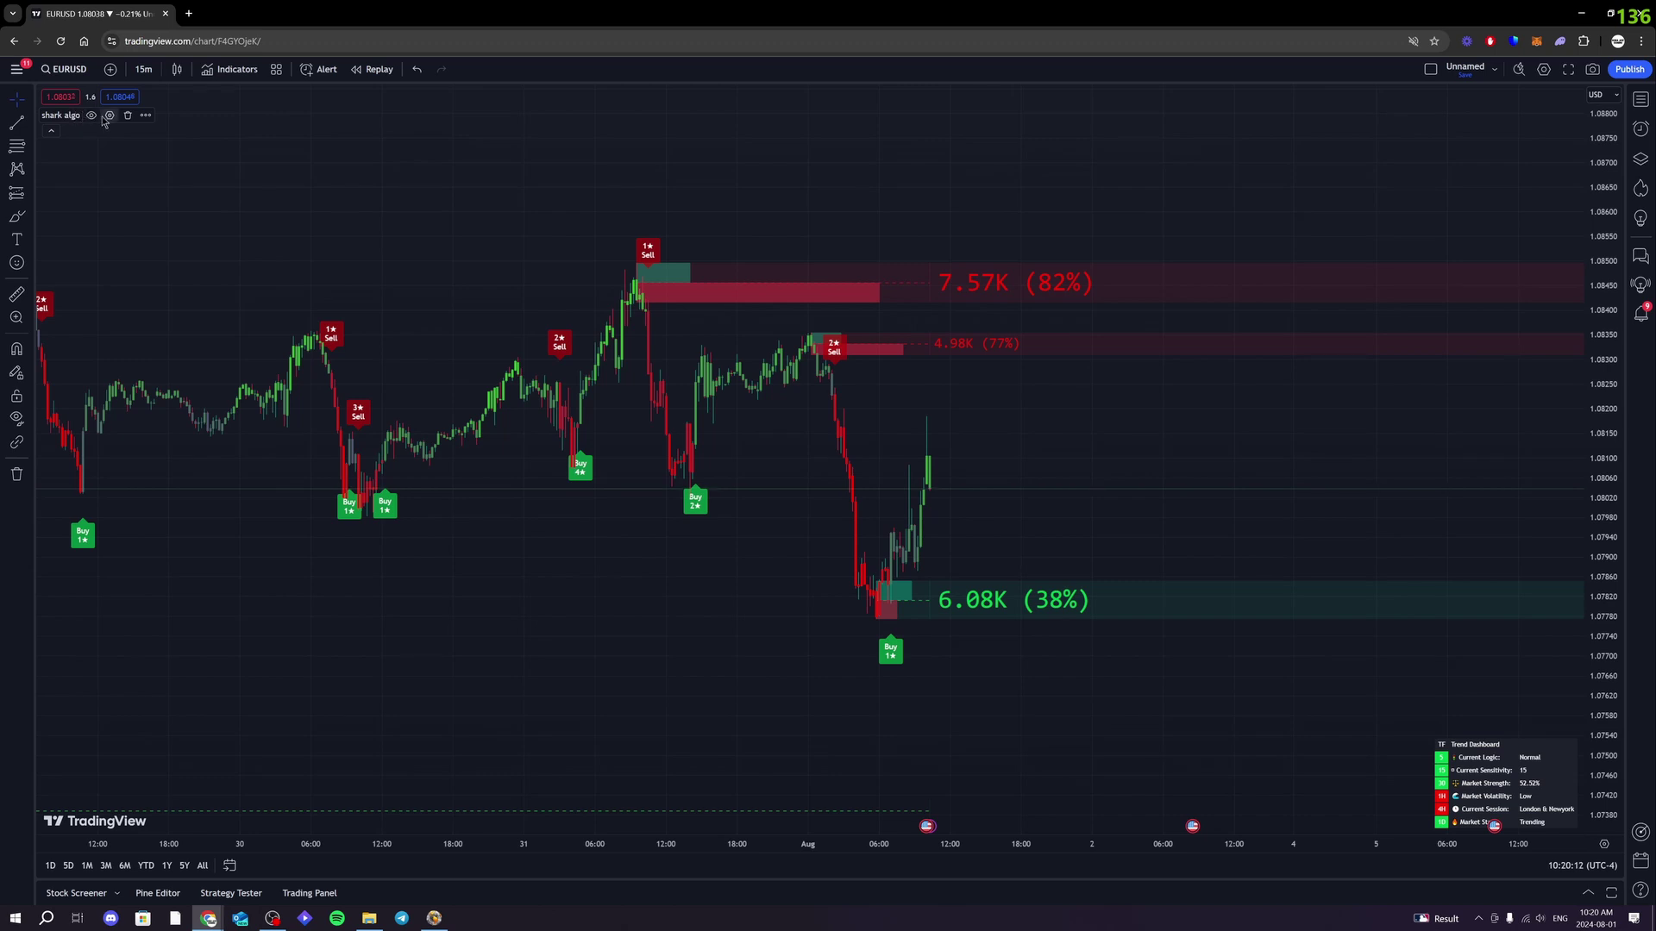
pyautogui.click(109, 115)
pyautogui.scroll(-10, 866, 360)
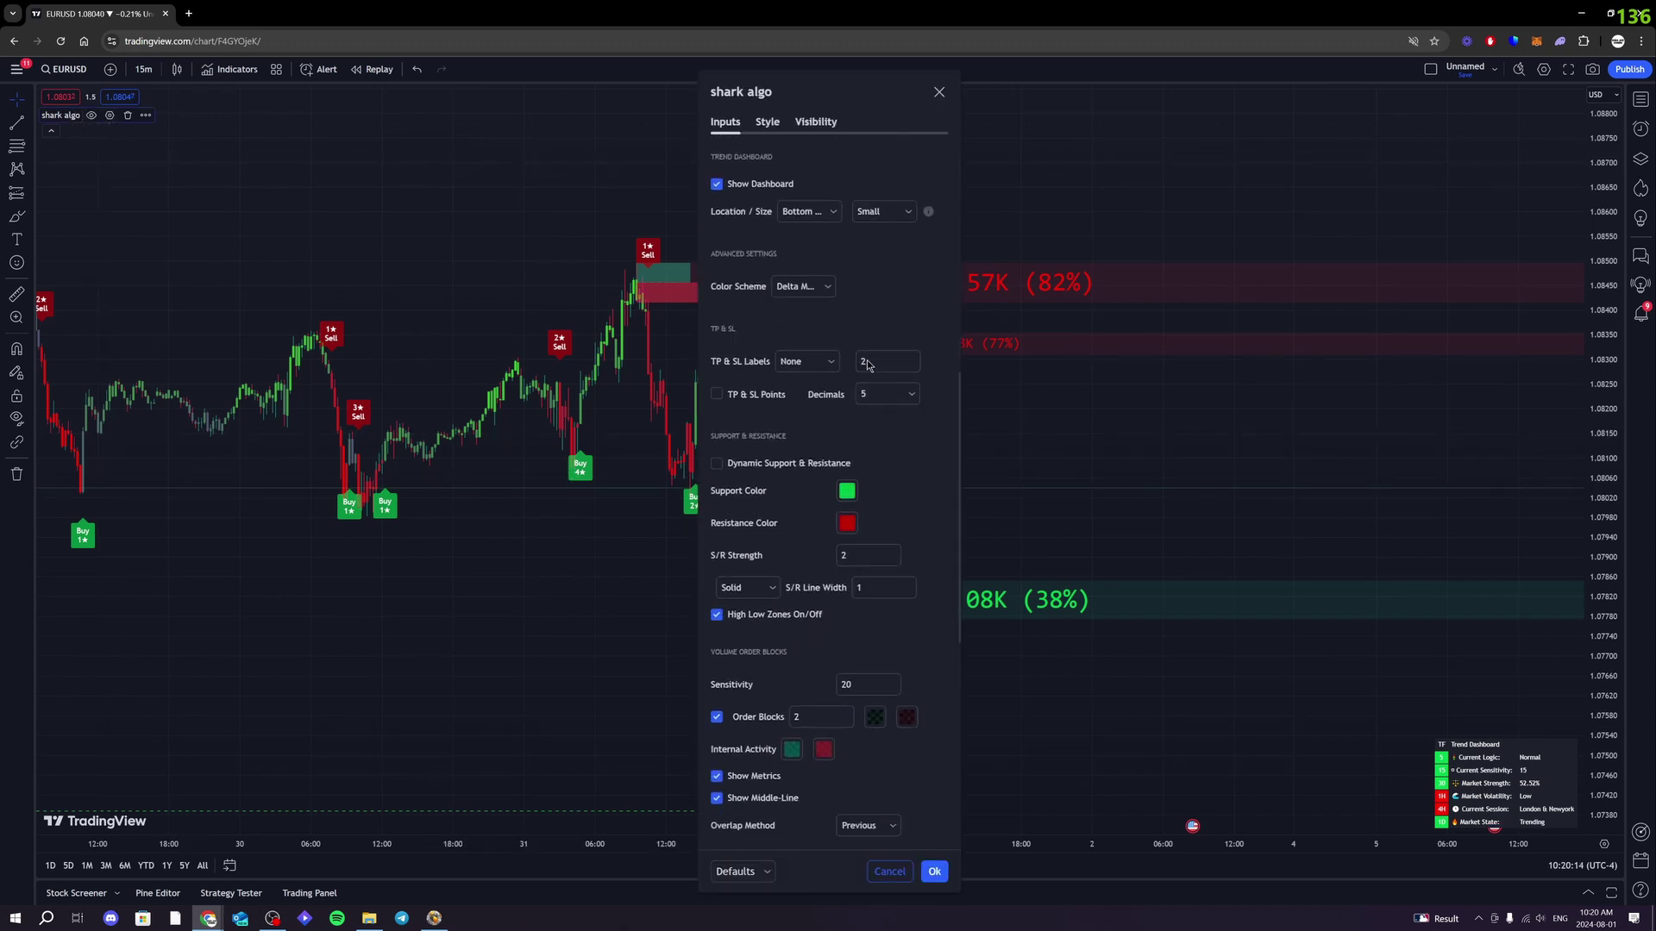
pyautogui.scroll(10, 860, 372)
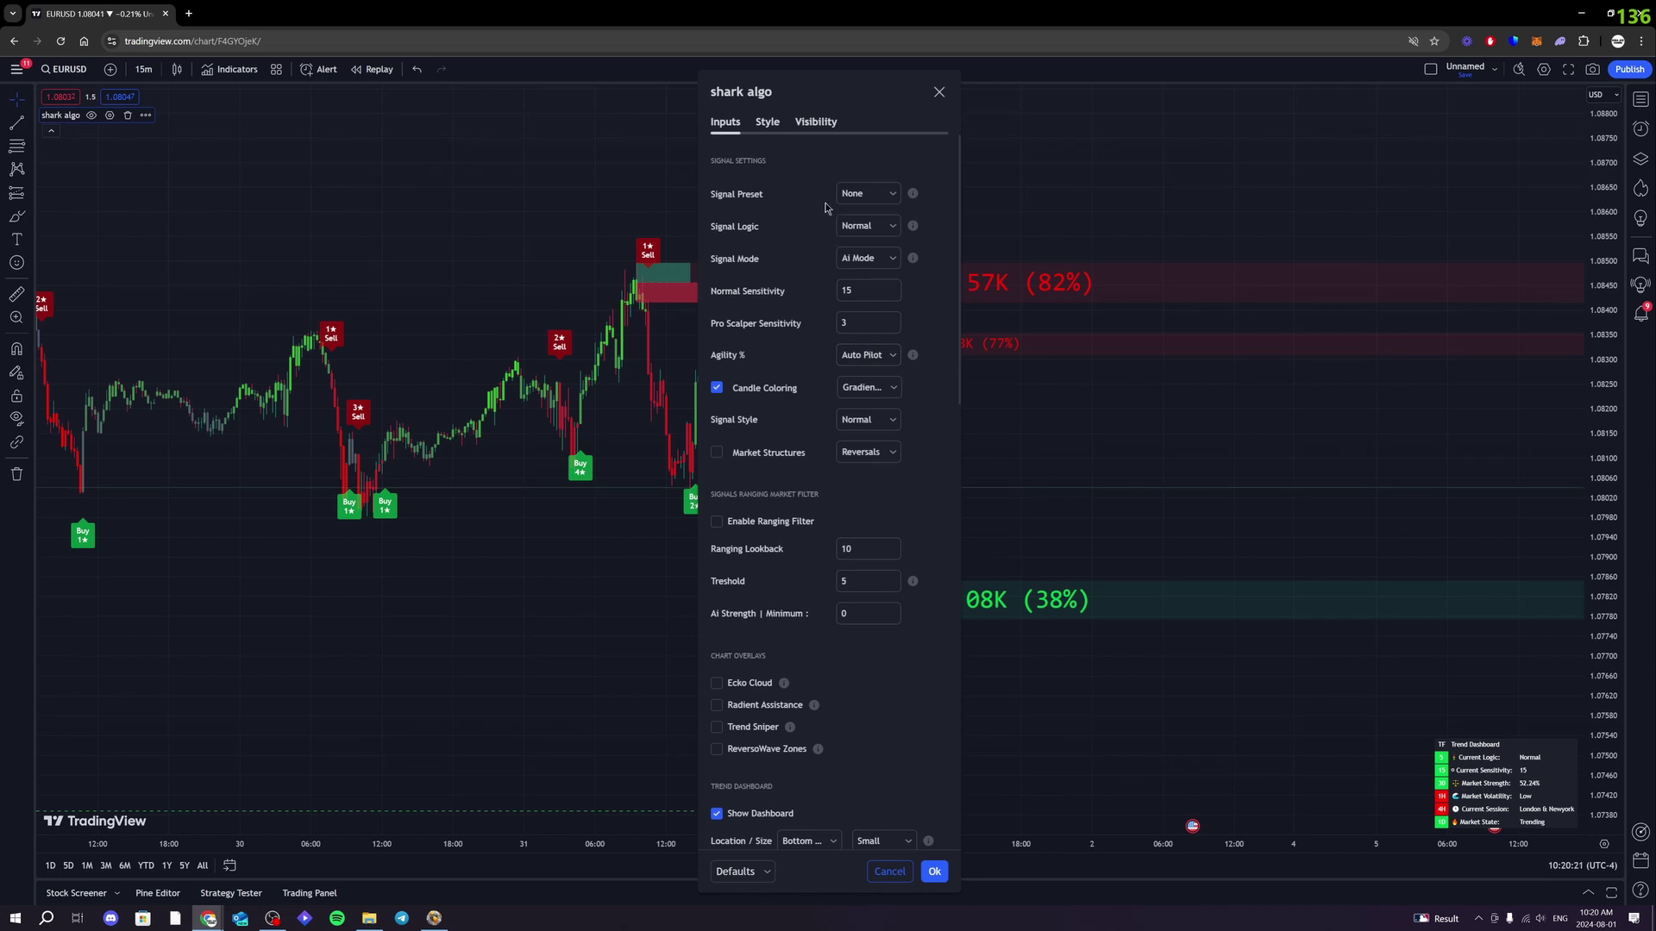
pyautogui.click(939, 91)
pyautogui.rightClick(692, 509)
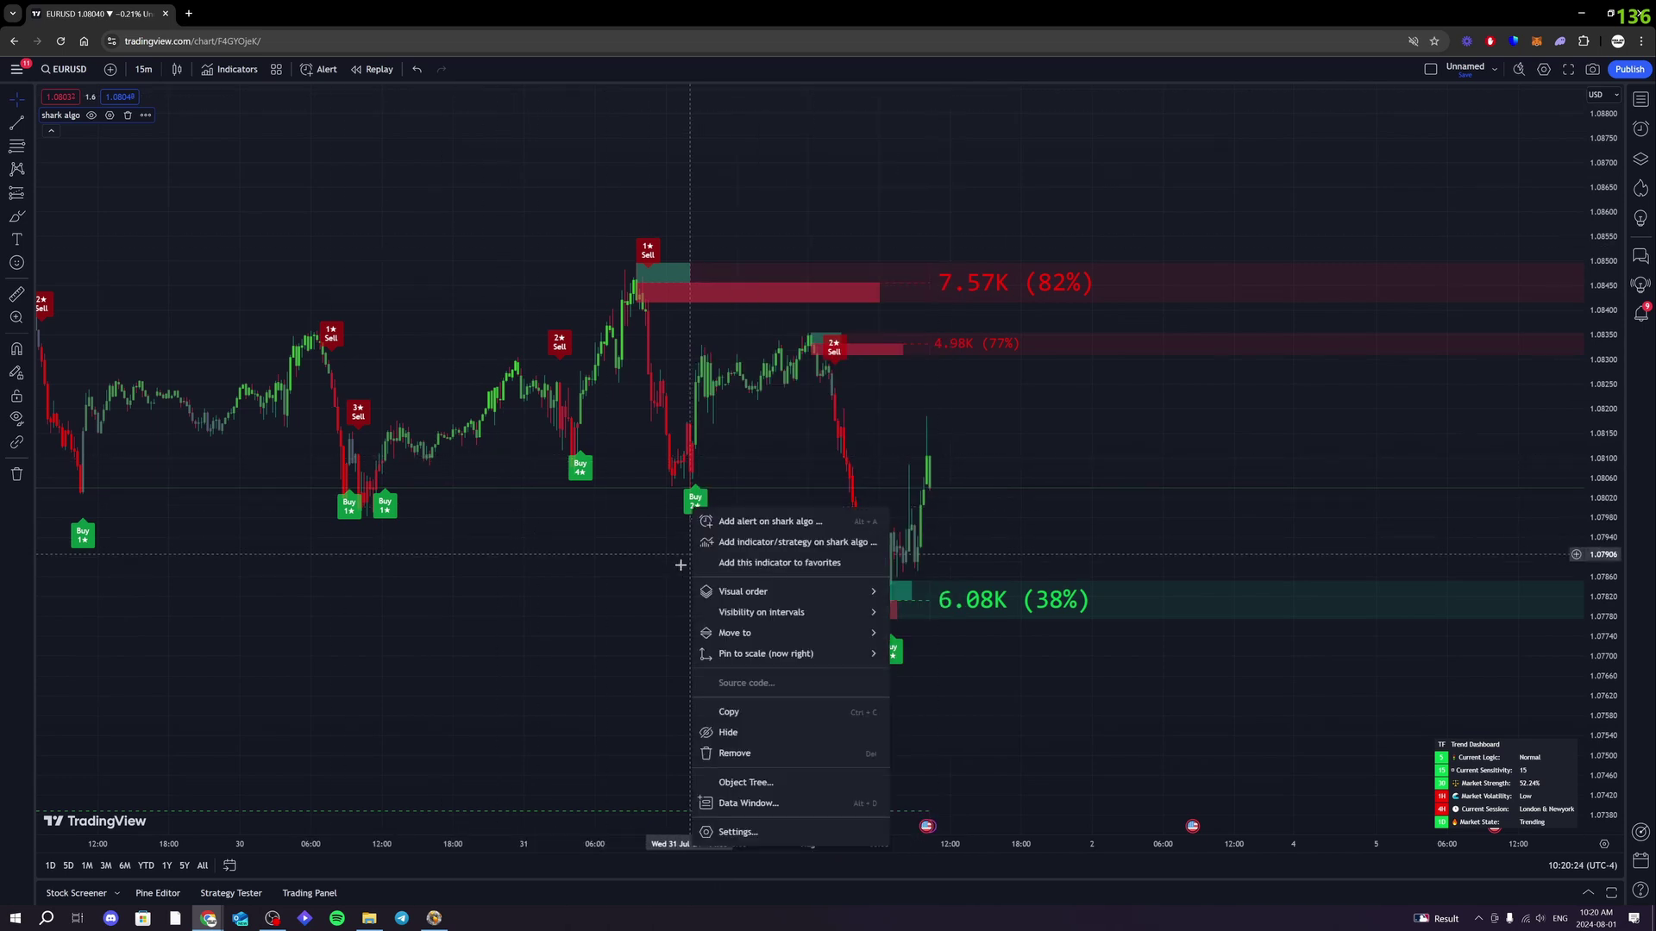
pyautogui.click(738, 832)
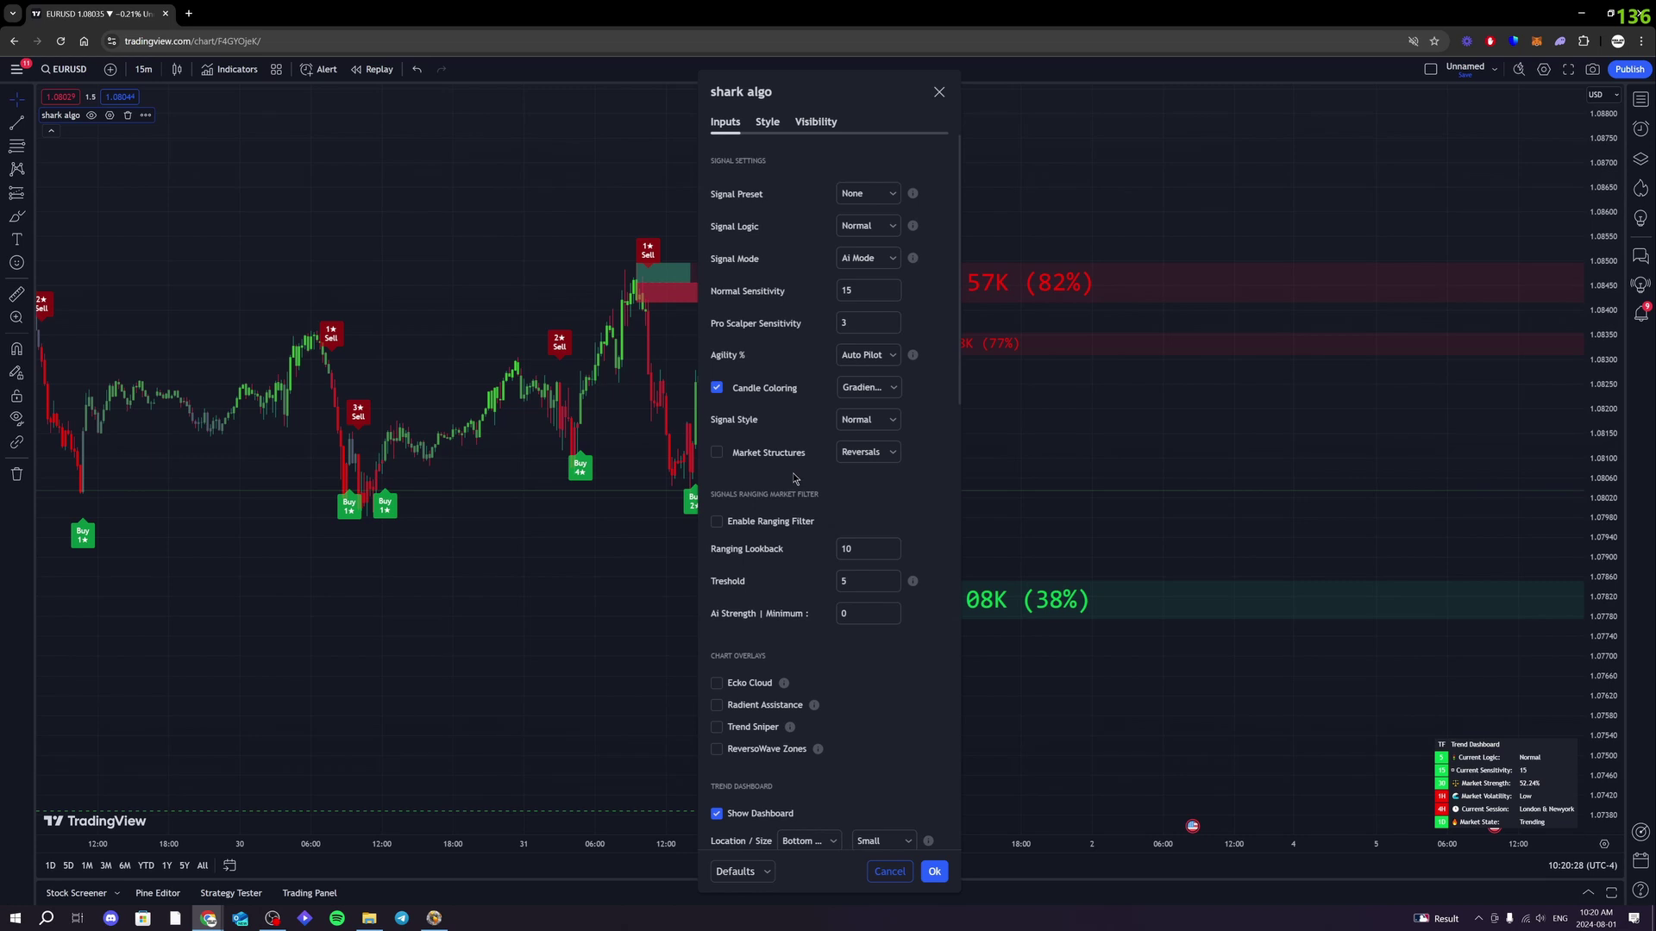
# - Move the settings dialog right of the chart and preview Signal Preset Trend Only before restoring None
pyautogui.moveTo(876, 95); pyautogui.dragTo(1384, 94)
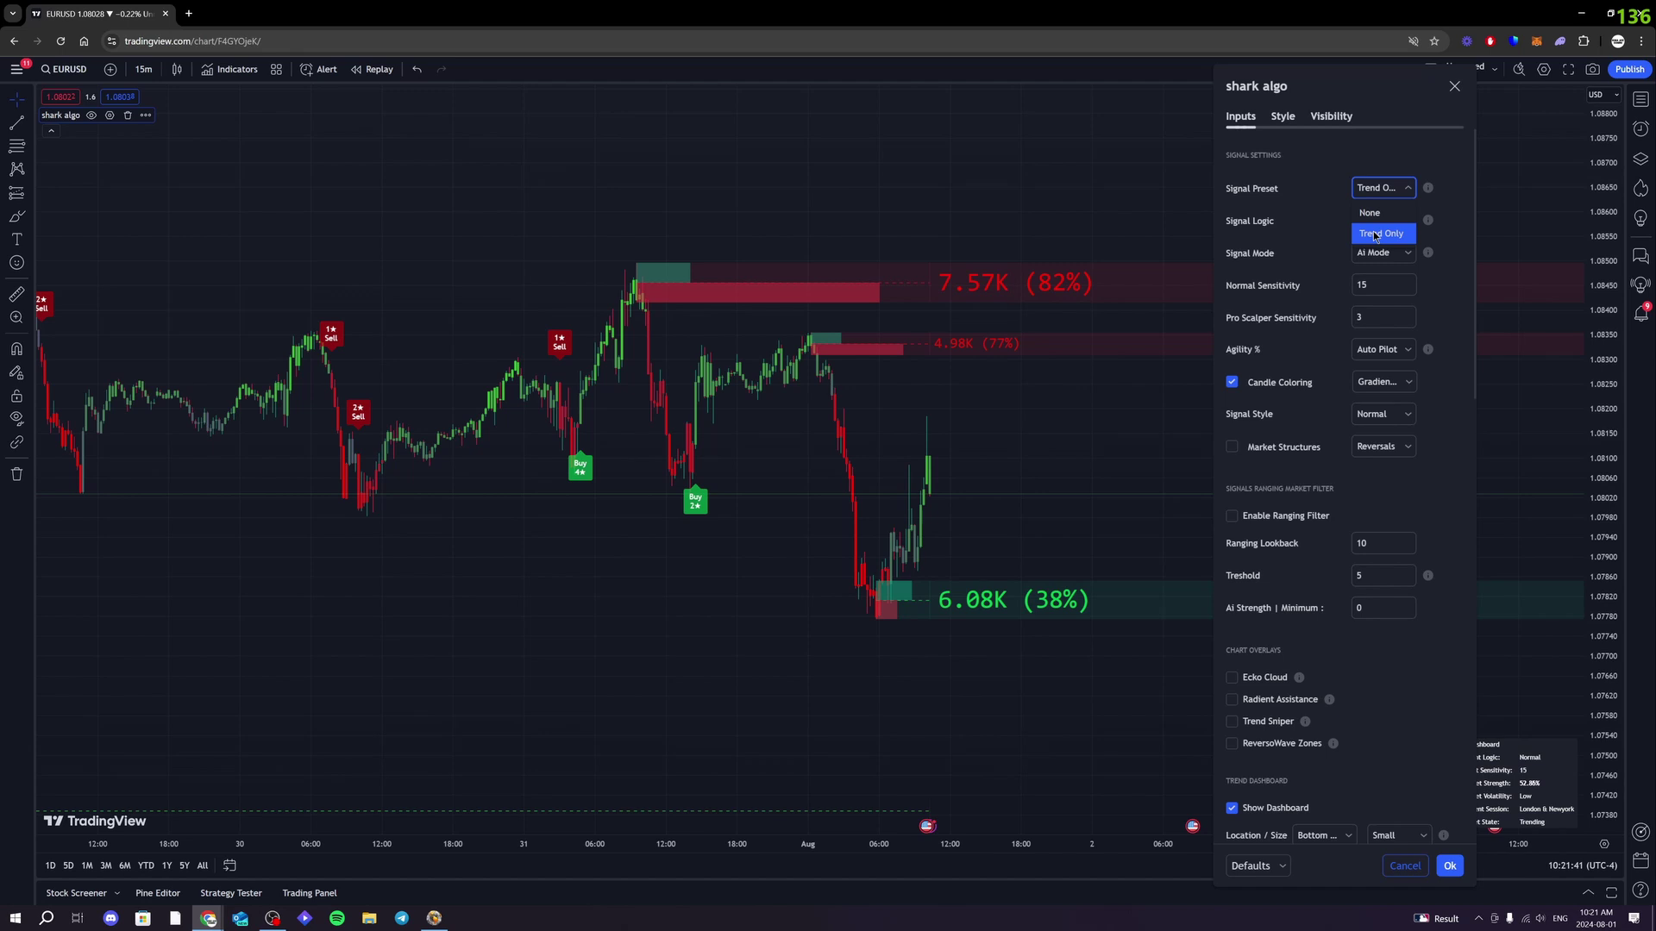
pyautogui.click(1374, 231)
pyautogui.click(1383, 189)
pyautogui.click(1379, 213)
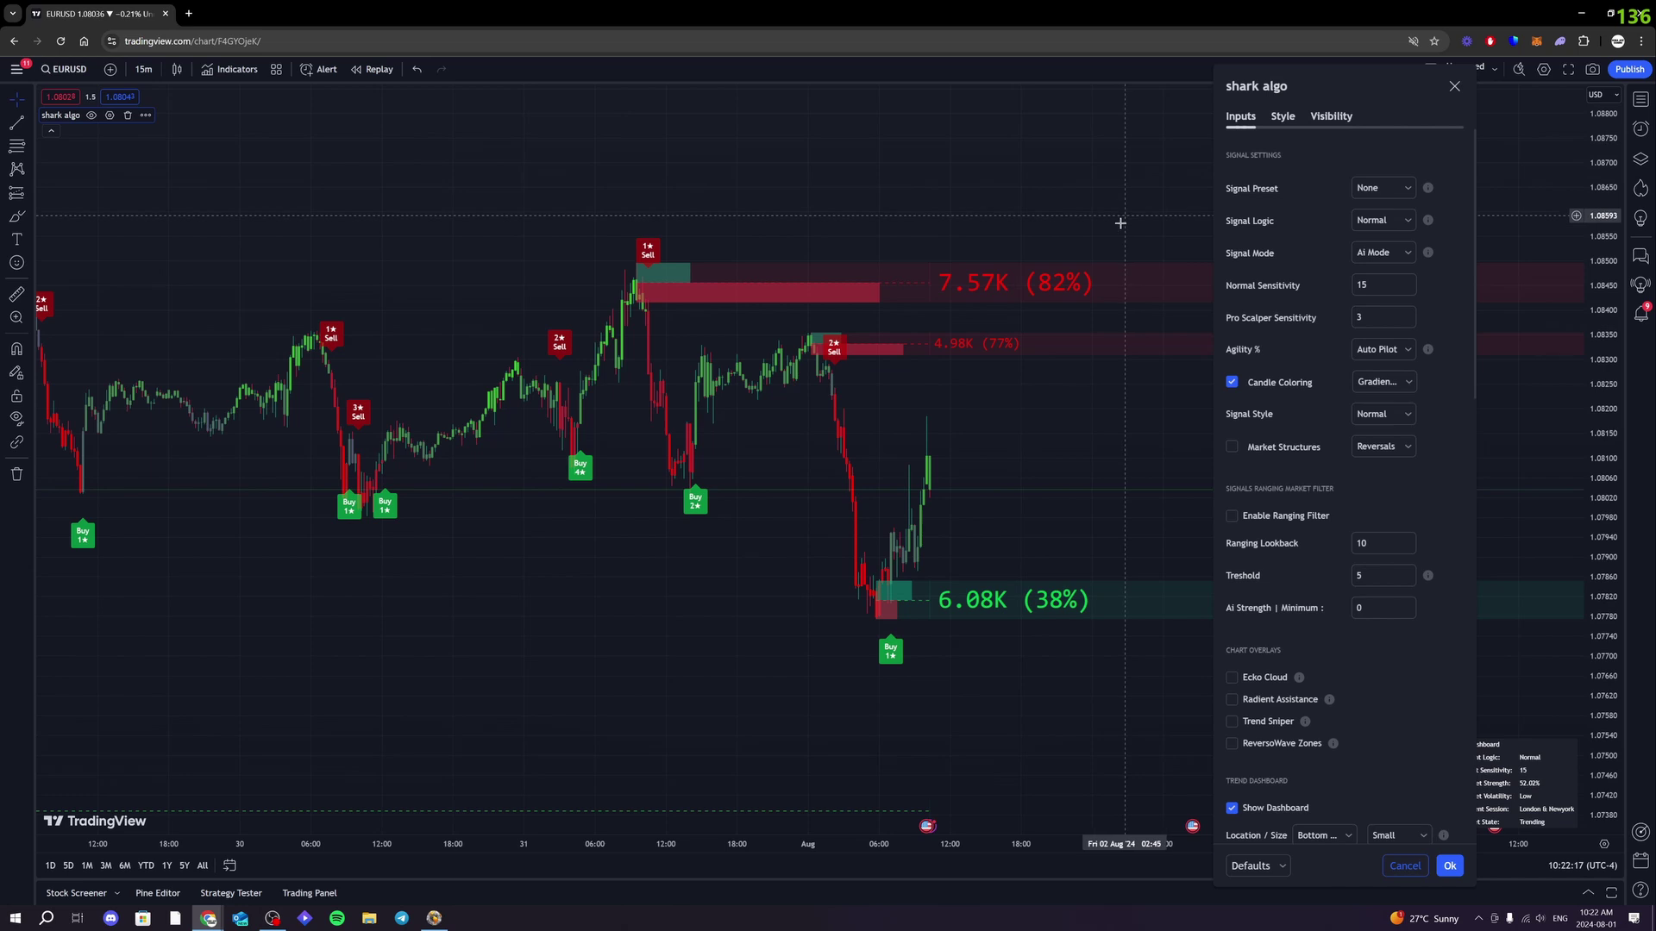
# - Open the Signal Logic dropdown in the shark algo Inputs tab
pyautogui.click(1377, 223)
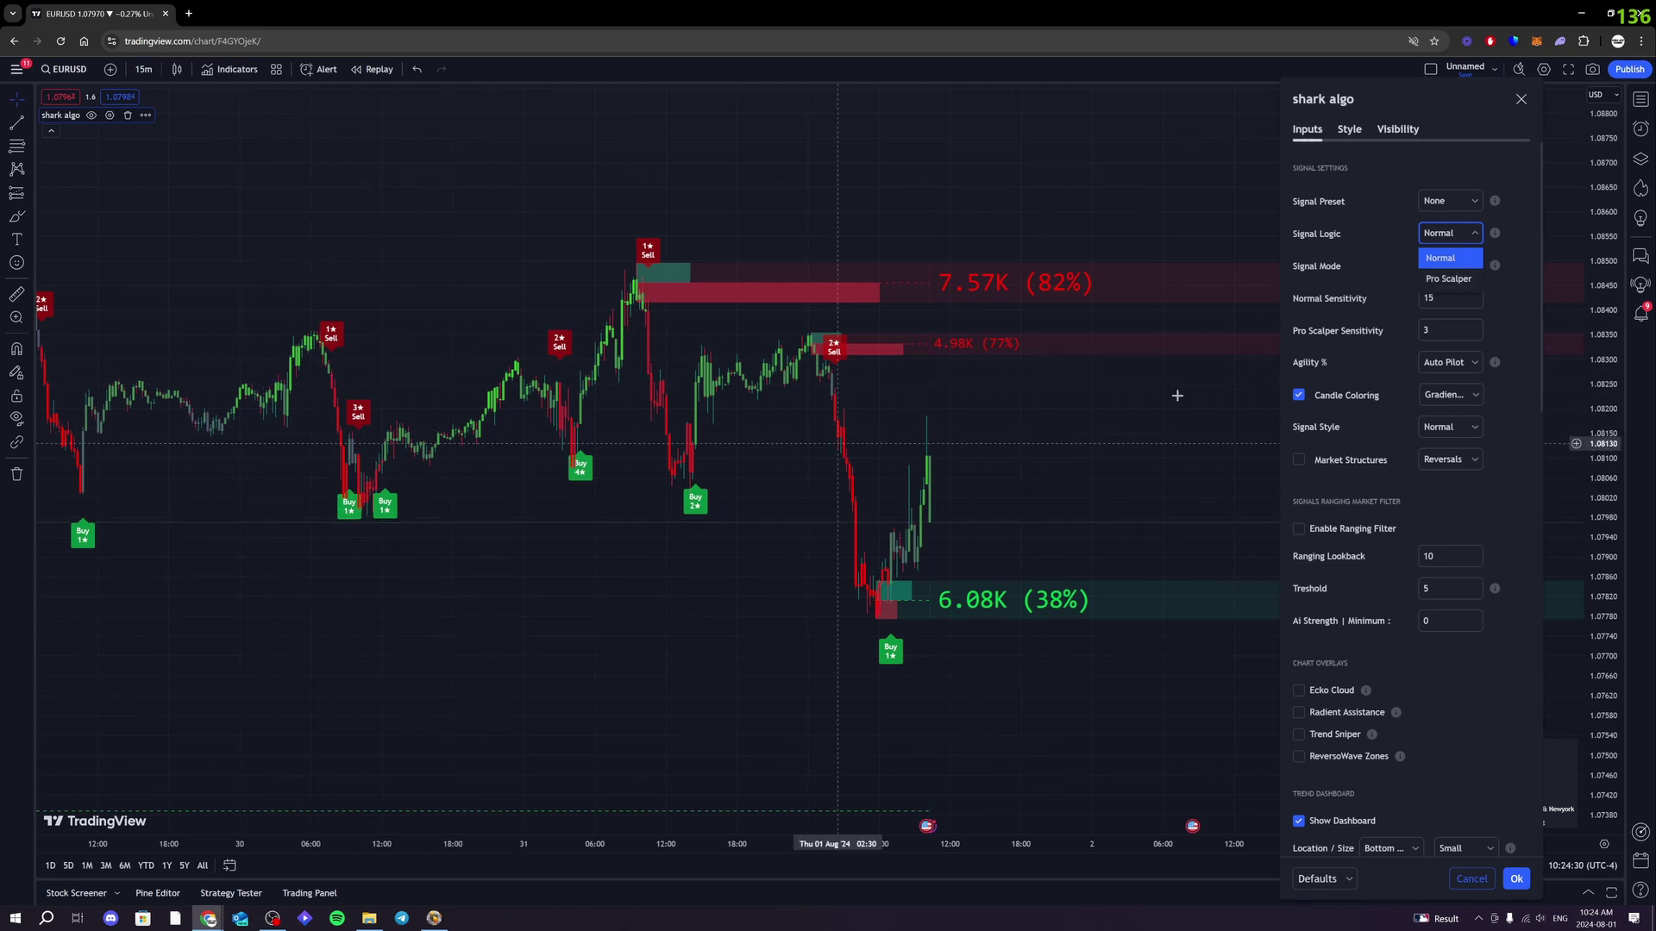
# - Set Signal Logic to Pro Scalper and reopen the dropdown to confirm it stays selected
pyautogui.click(1452, 278)
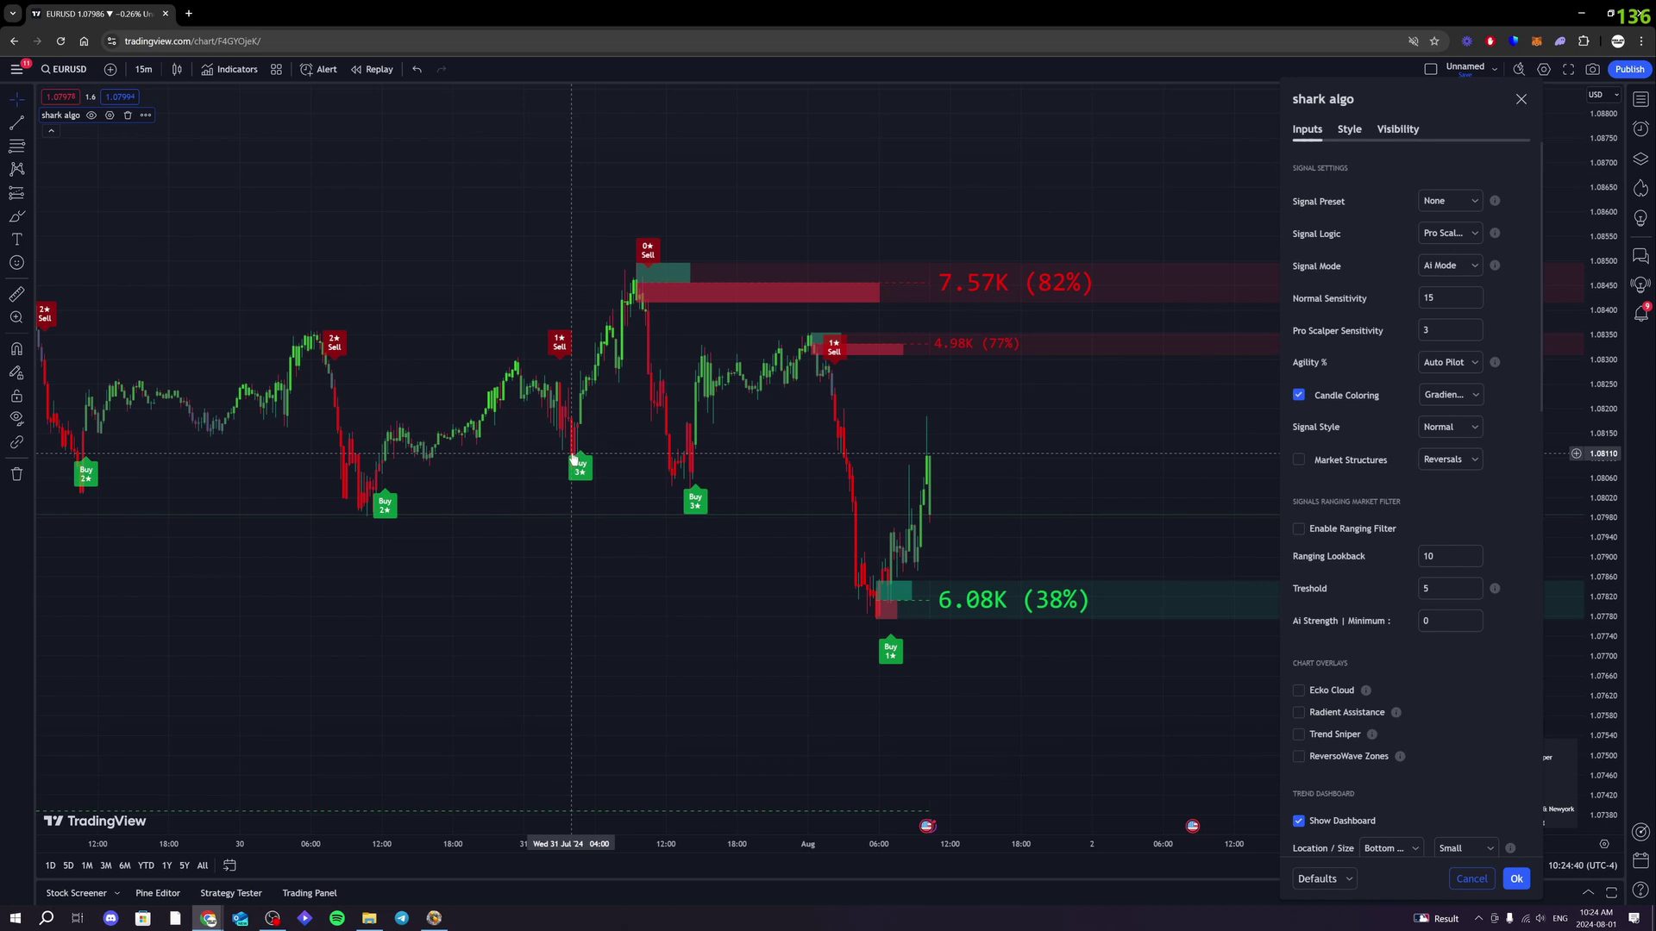
pyautogui.click(1449, 233)
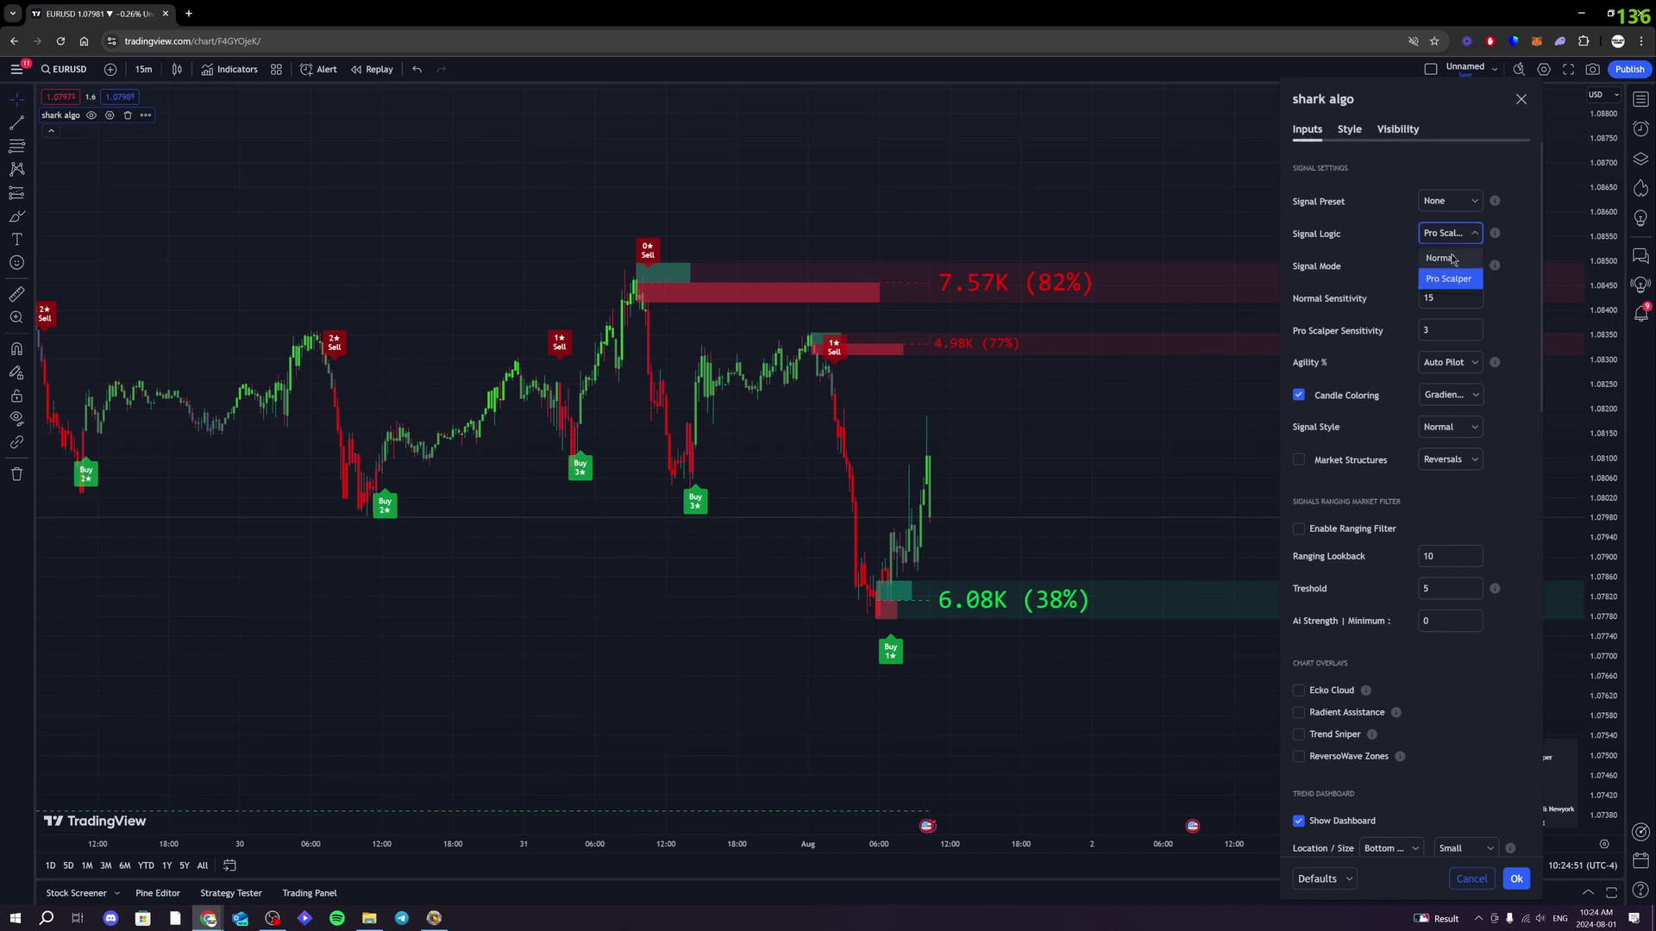
pyautogui.click(1400, 273)
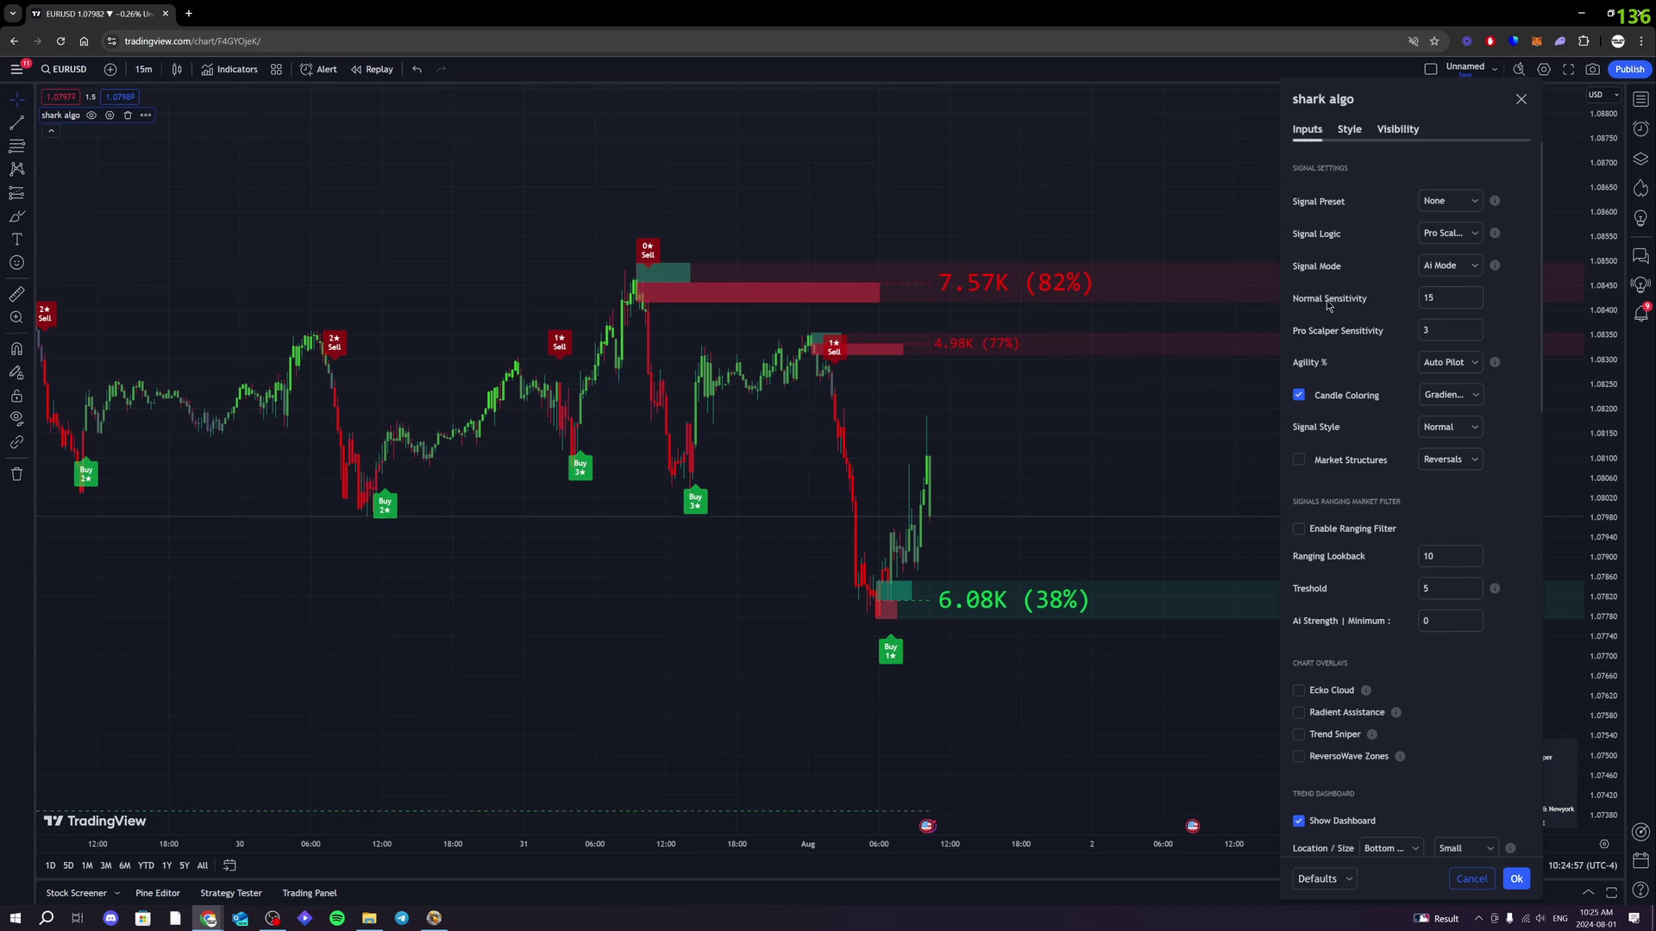
pyautogui.click(1449, 233)
pyautogui.click(1447, 278)
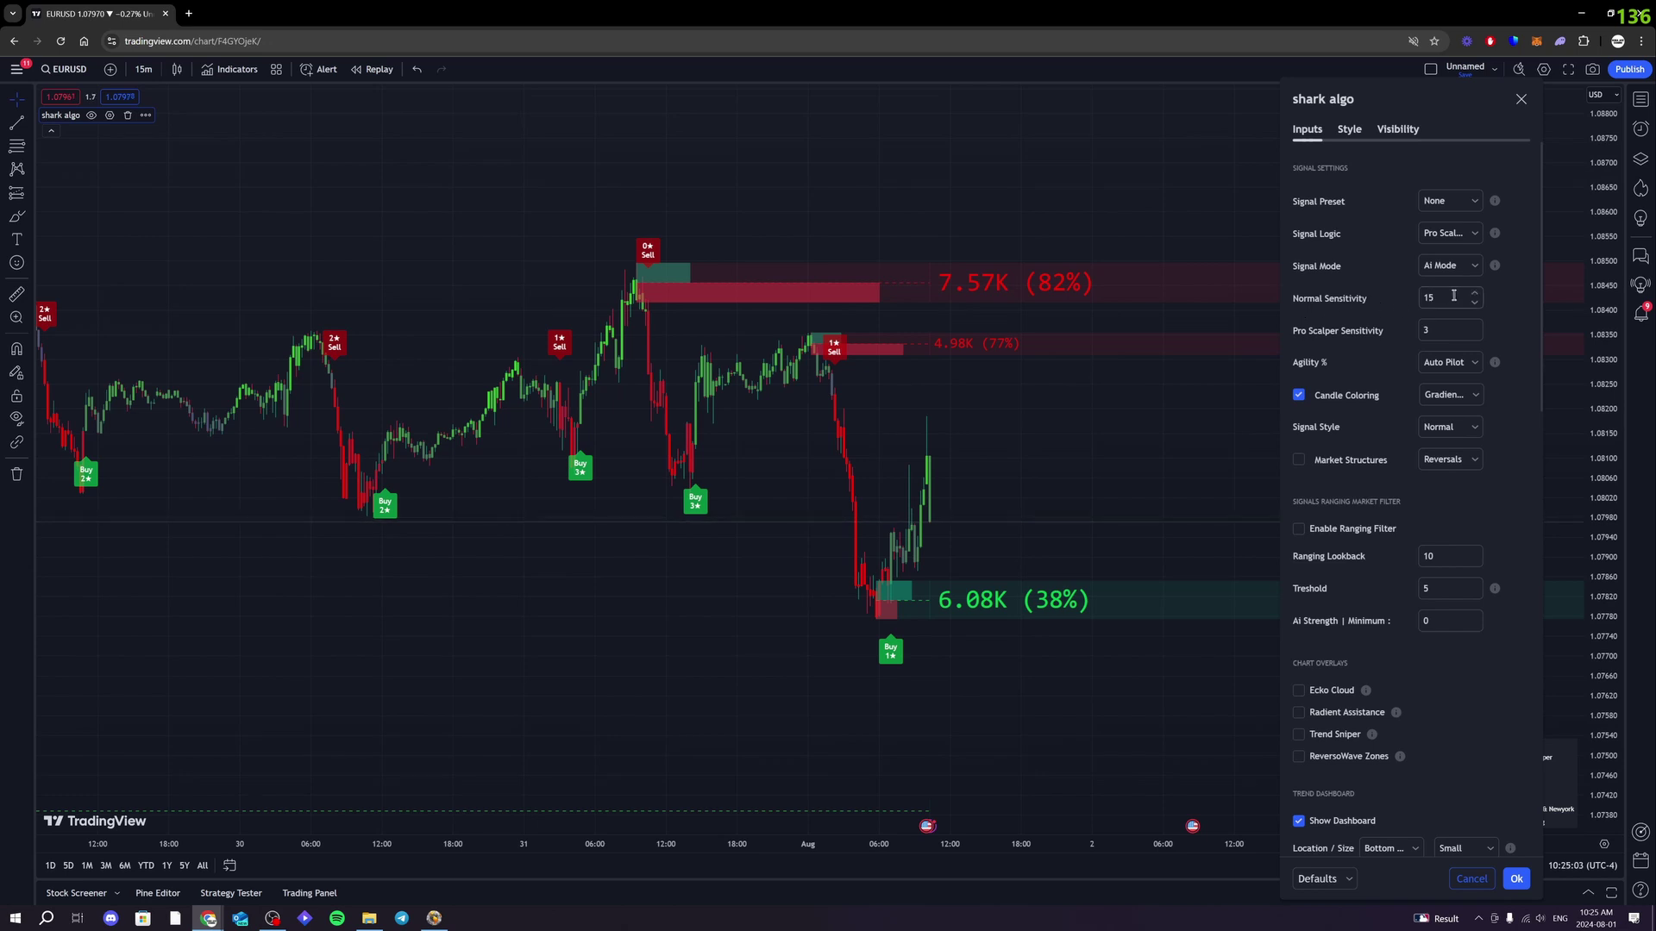
pyautogui.click(1471, 234)
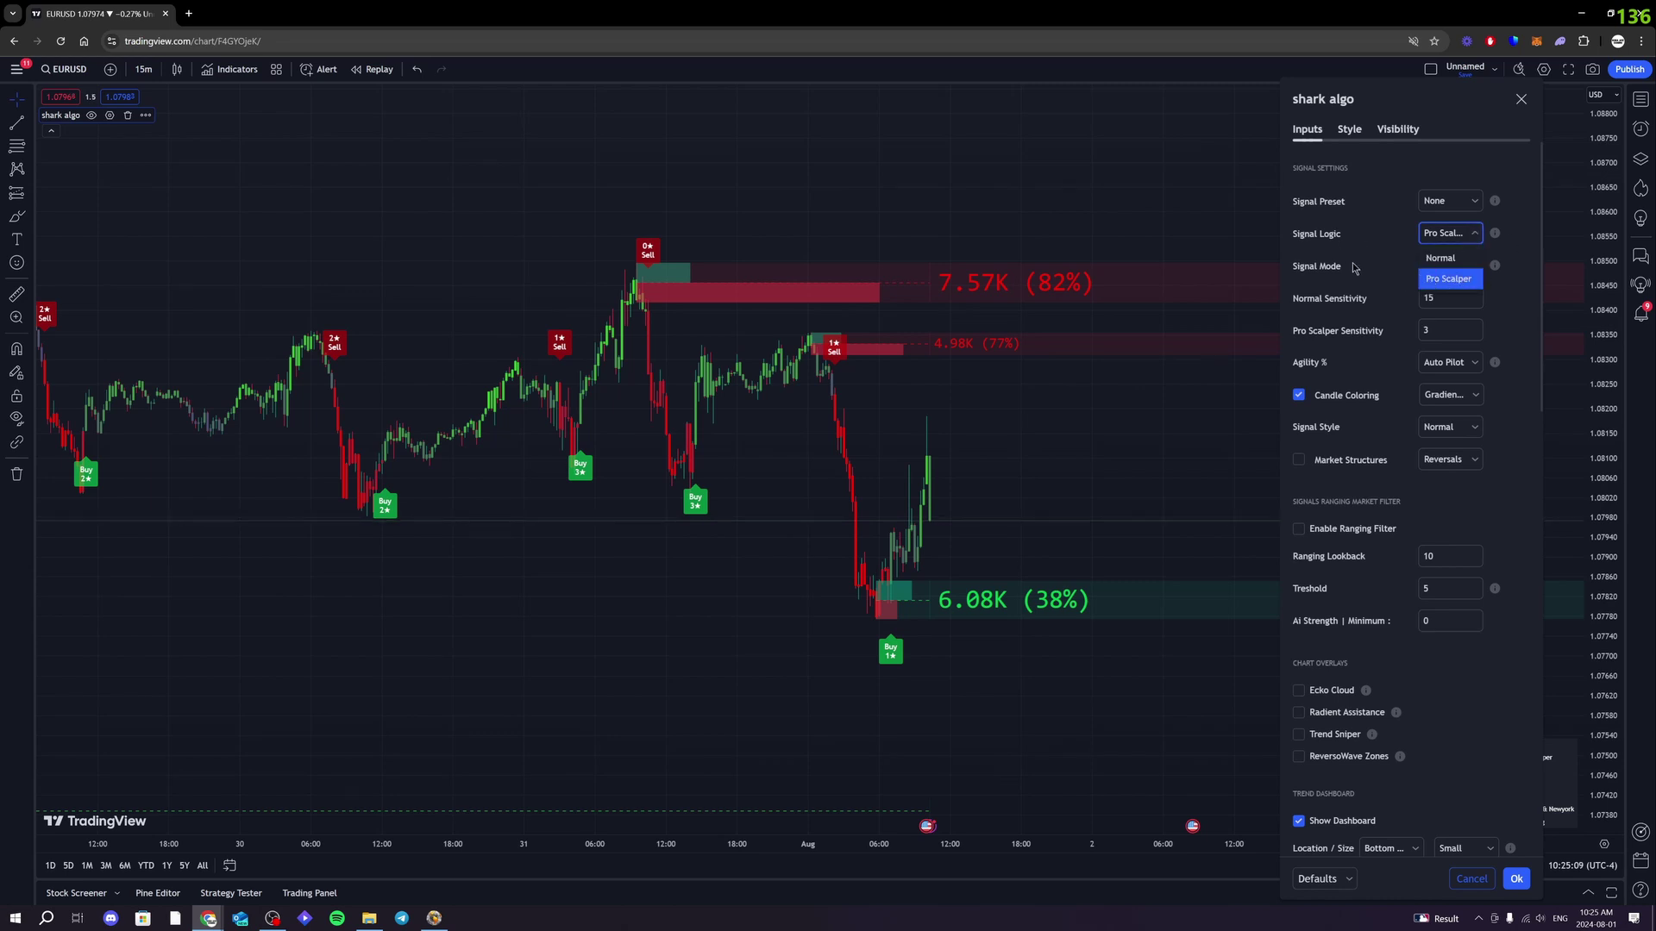
pyautogui.click(1384, 288)
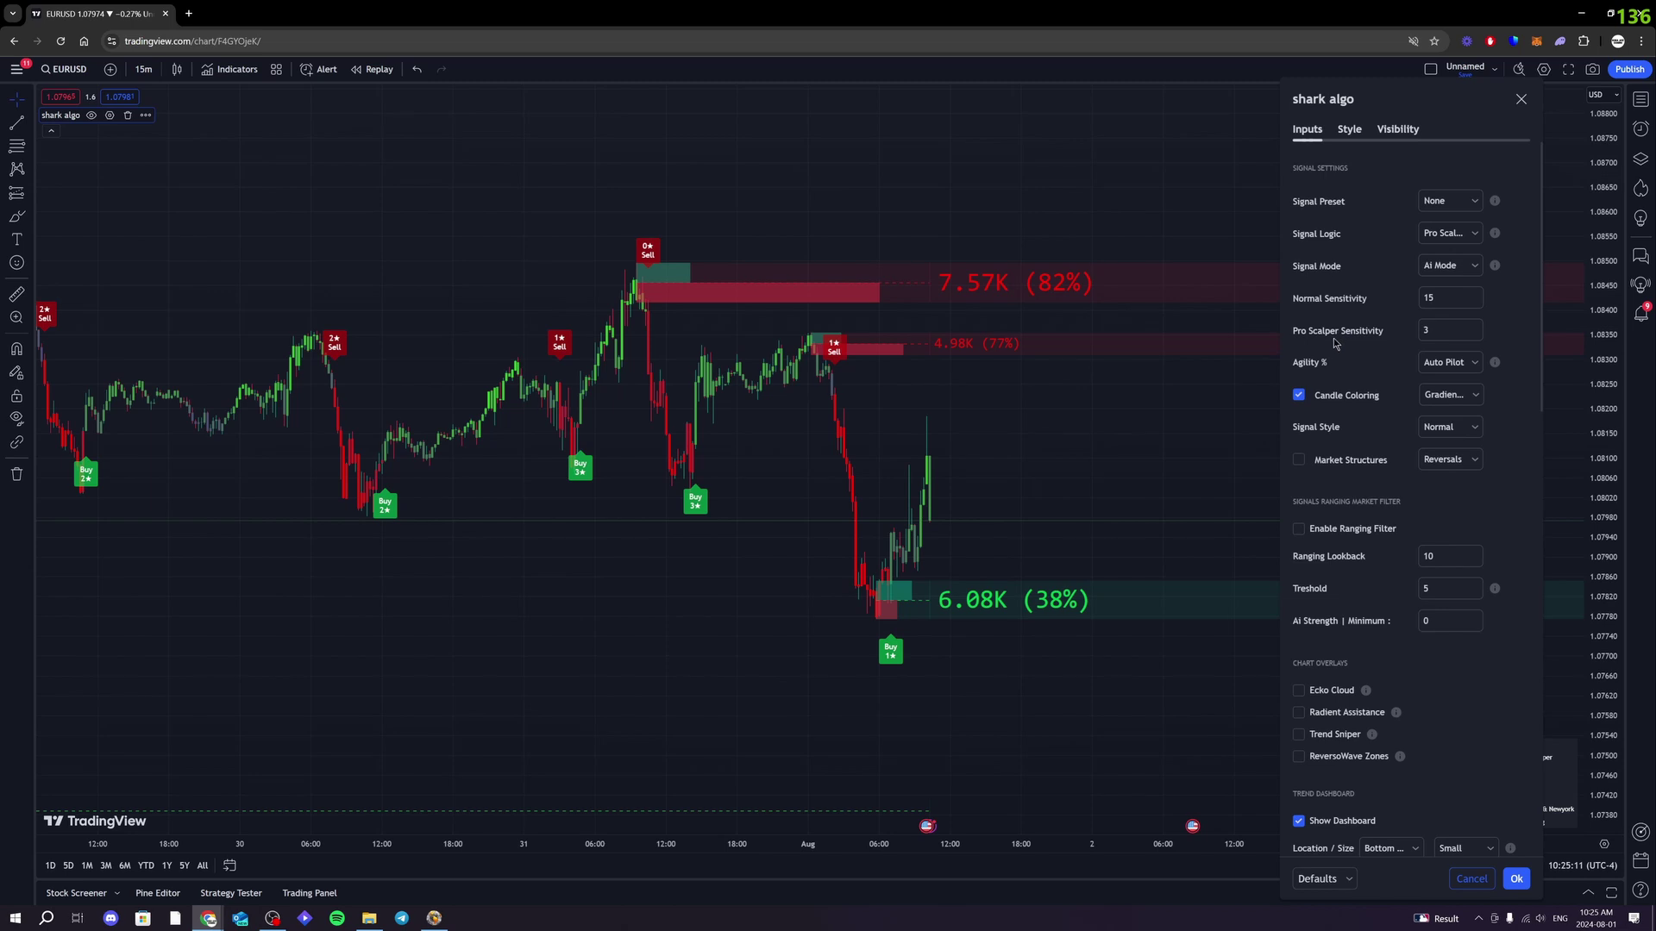
# - Lower Pro Scalper Sensitivity to 2, return it to 3, and open the Signal Mode choices
pyautogui.click(1475, 336)
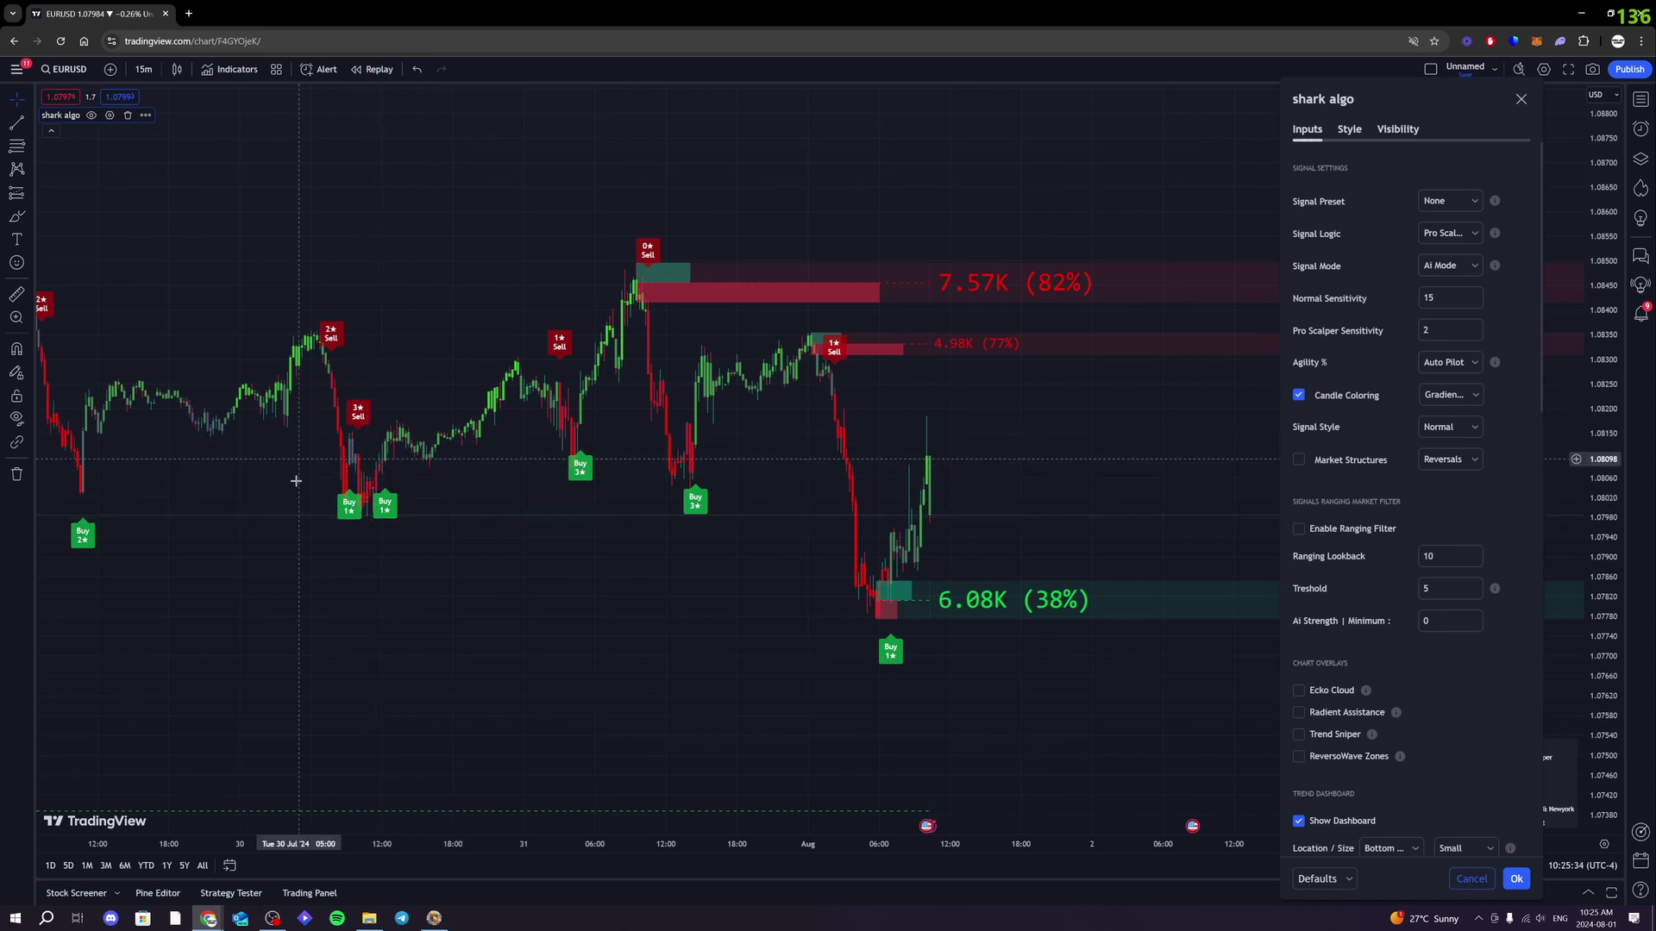
pyautogui.click(1475, 326)
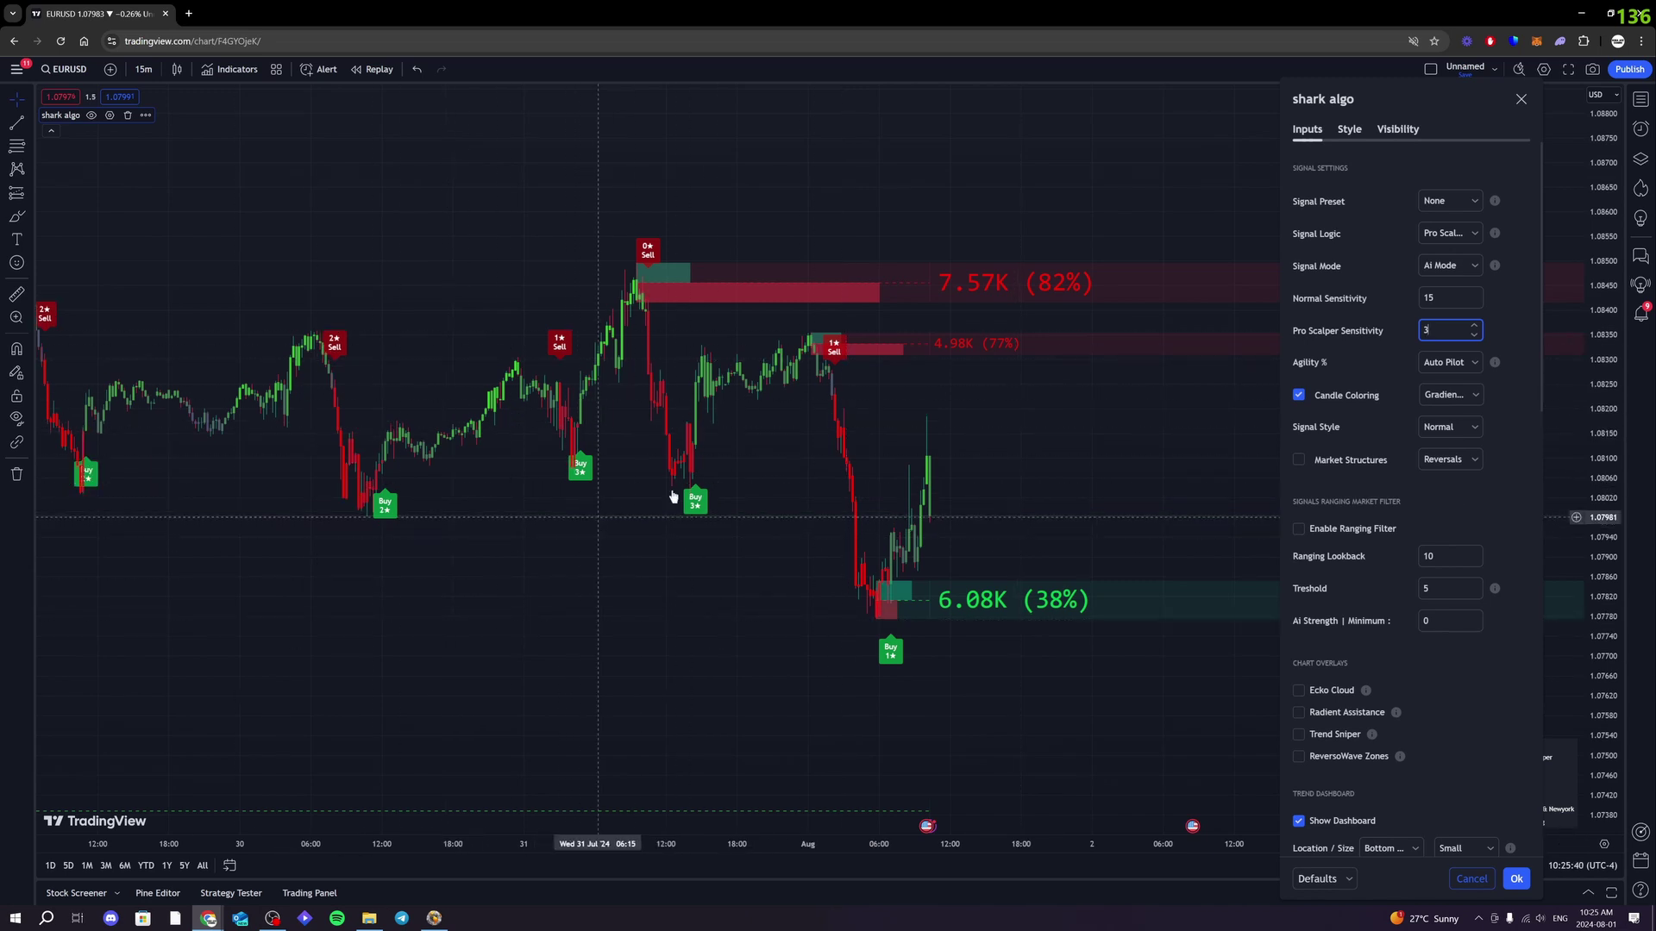
pyautogui.click(1500, 325)
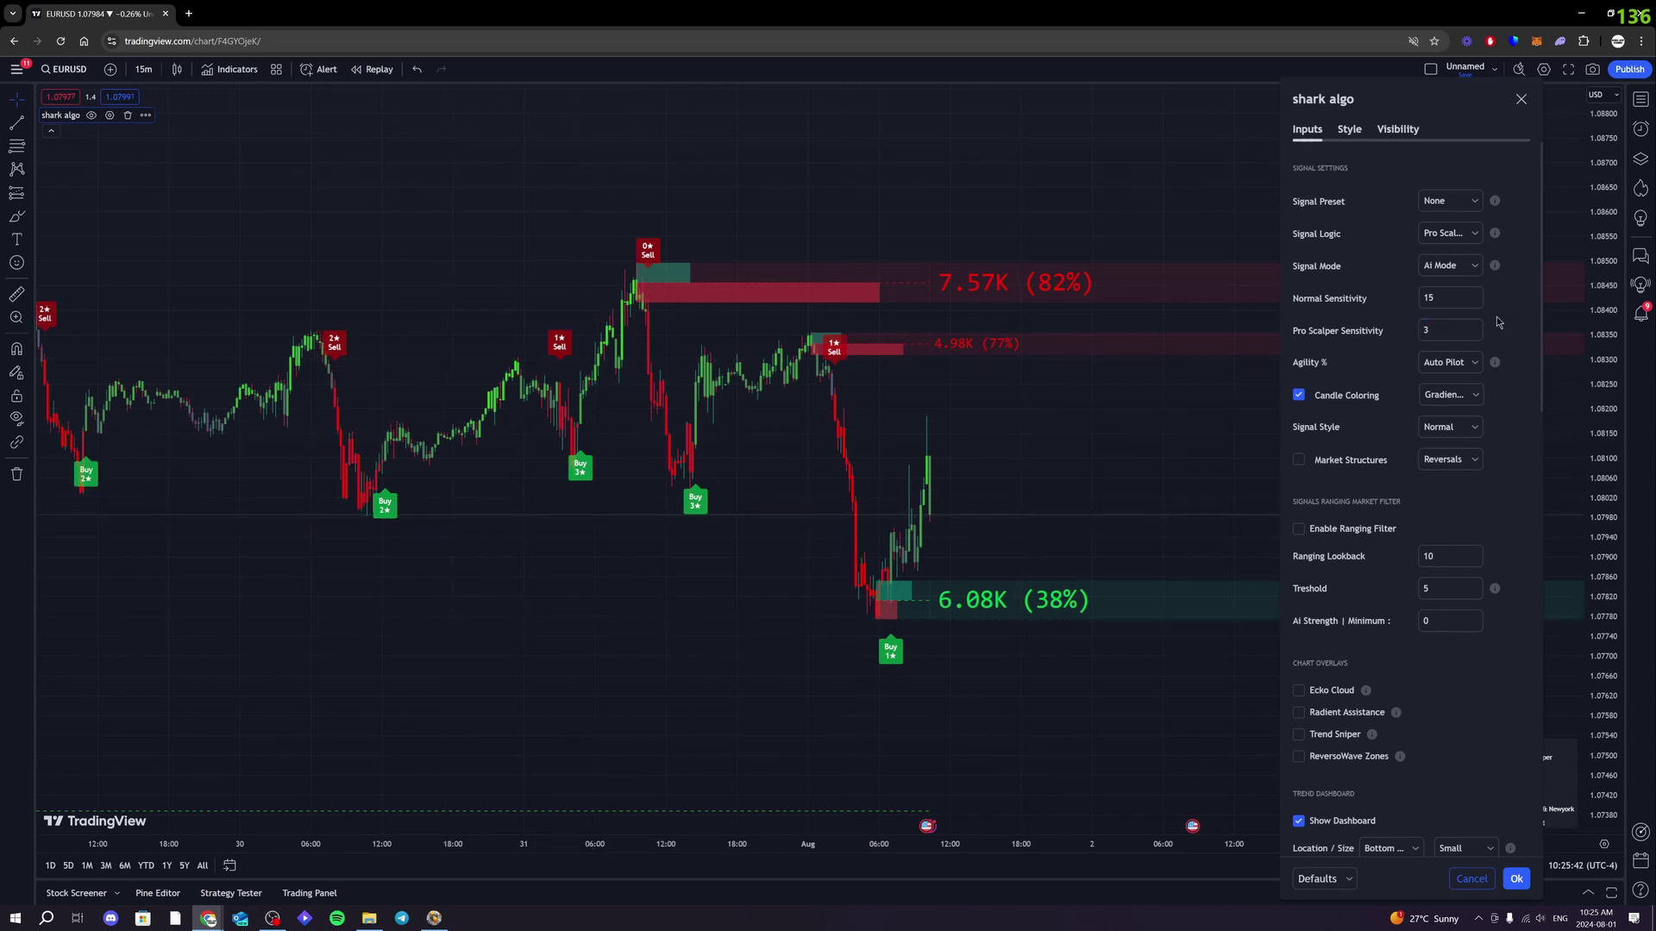
pyautogui.click(1455, 268)
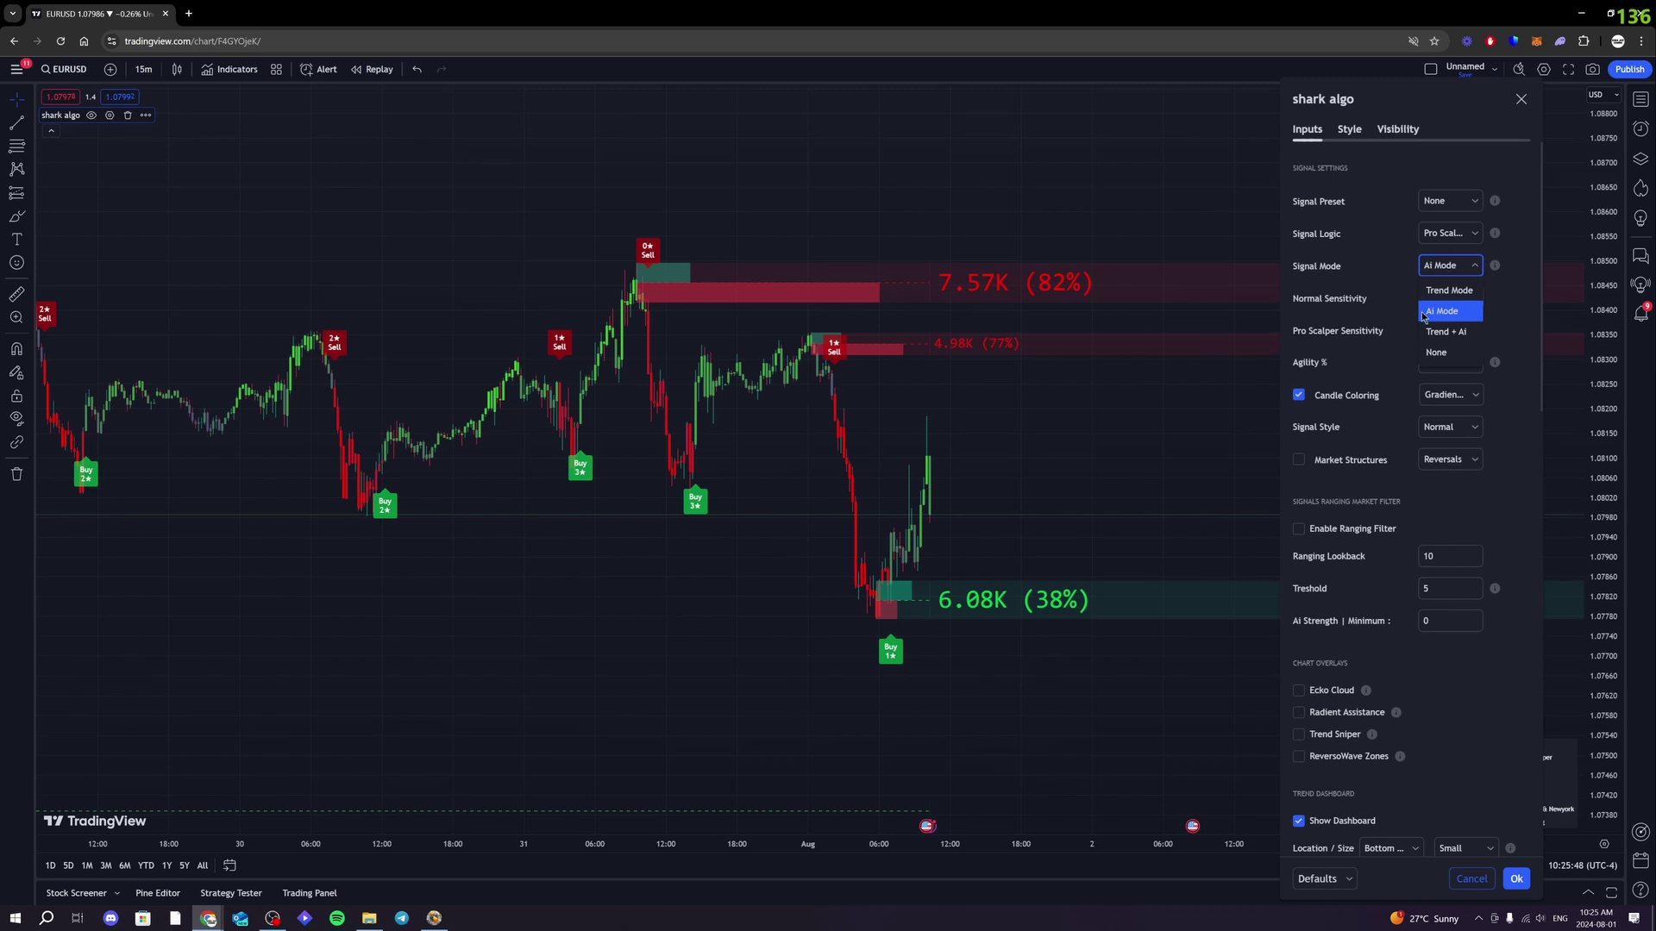
# - Try Signal Mode Trend Mode and Ai Mode, then settle on Trend + Ai
pyautogui.click(1442, 291)
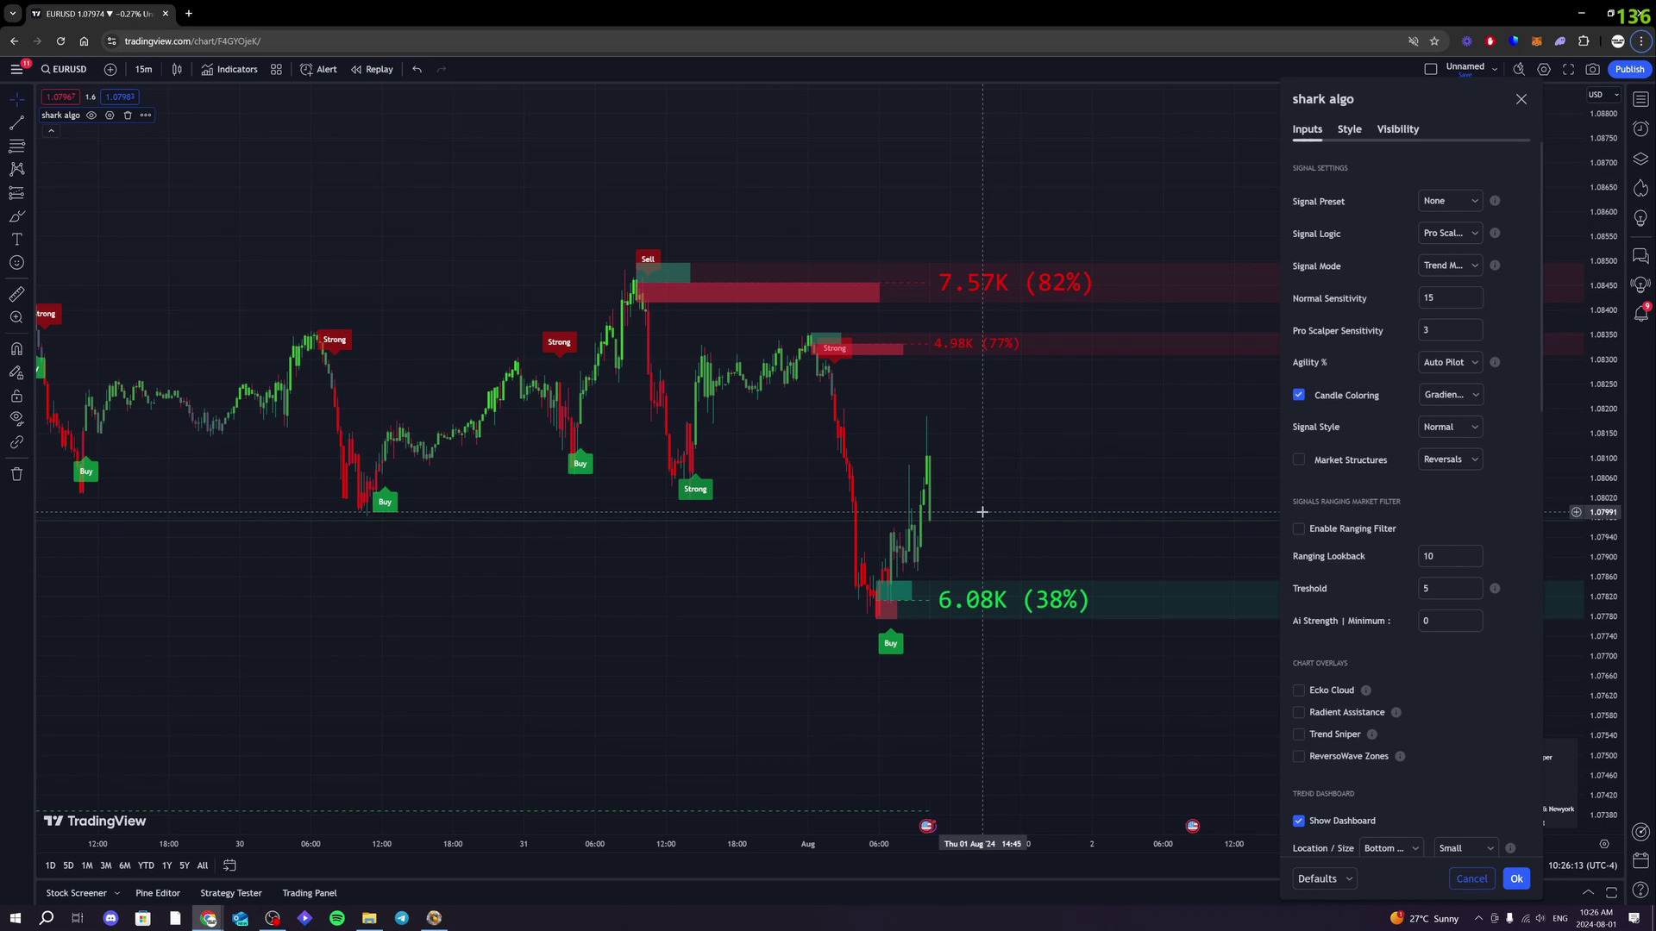
pyautogui.click(1449, 266)
pyautogui.click(1454, 313)
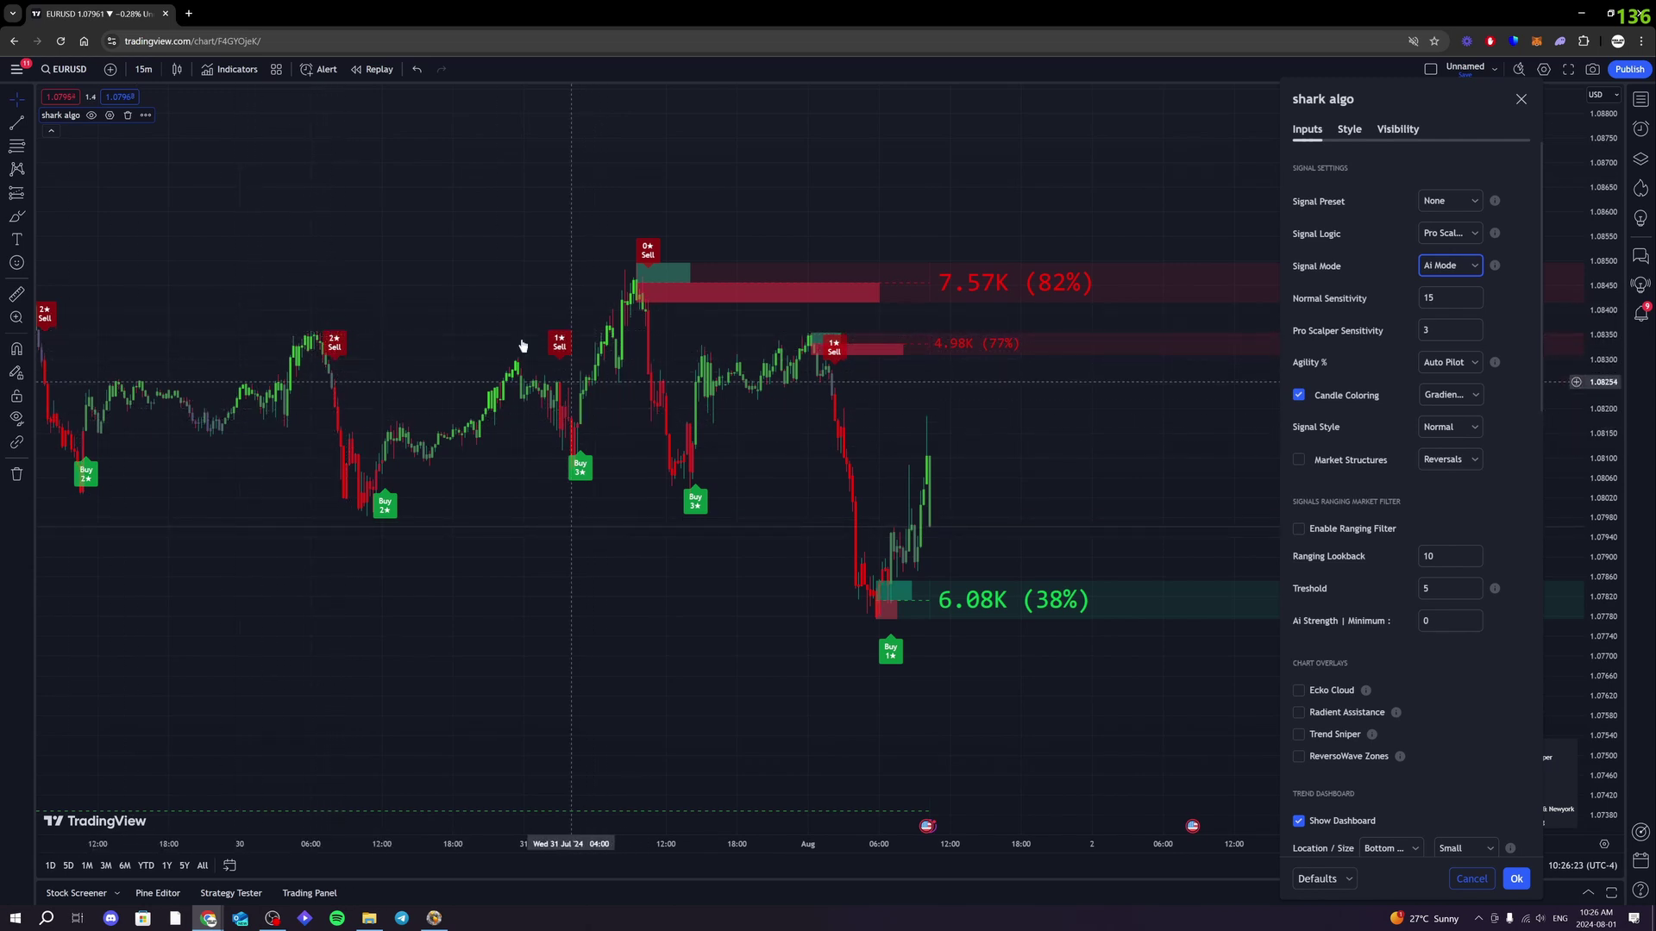
pyautogui.click(1458, 267)
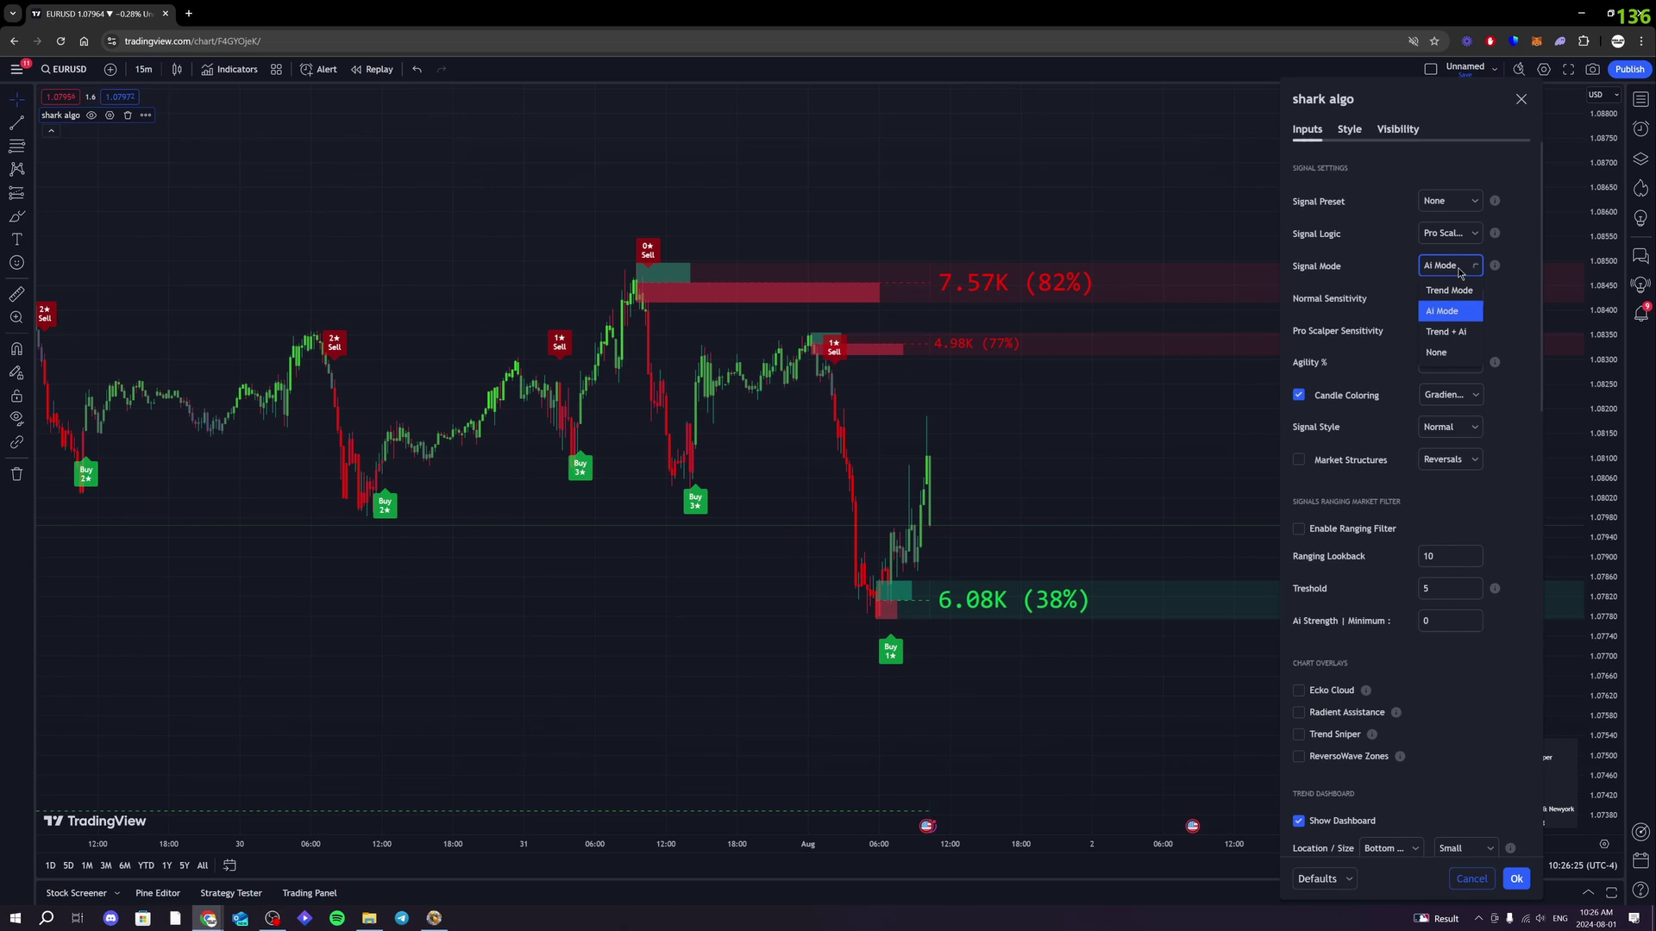
pyautogui.click(1455, 333)
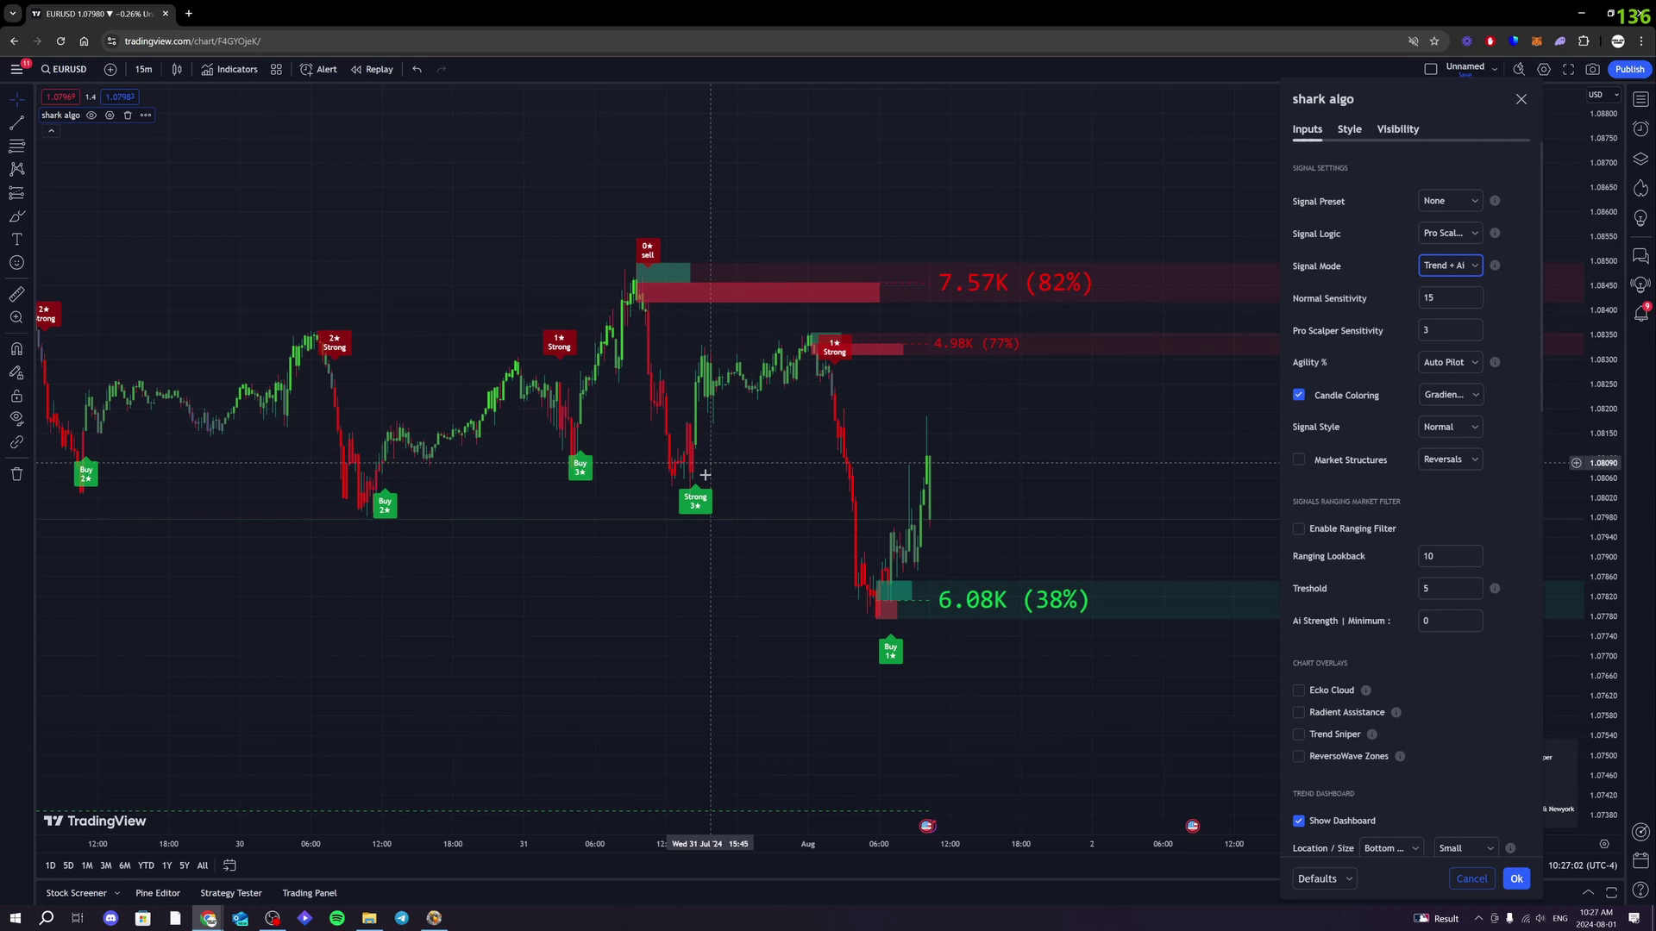
# - Switch Signal Mode to None to compare, then restore Trend + Ai
pyautogui.click(1437, 265)
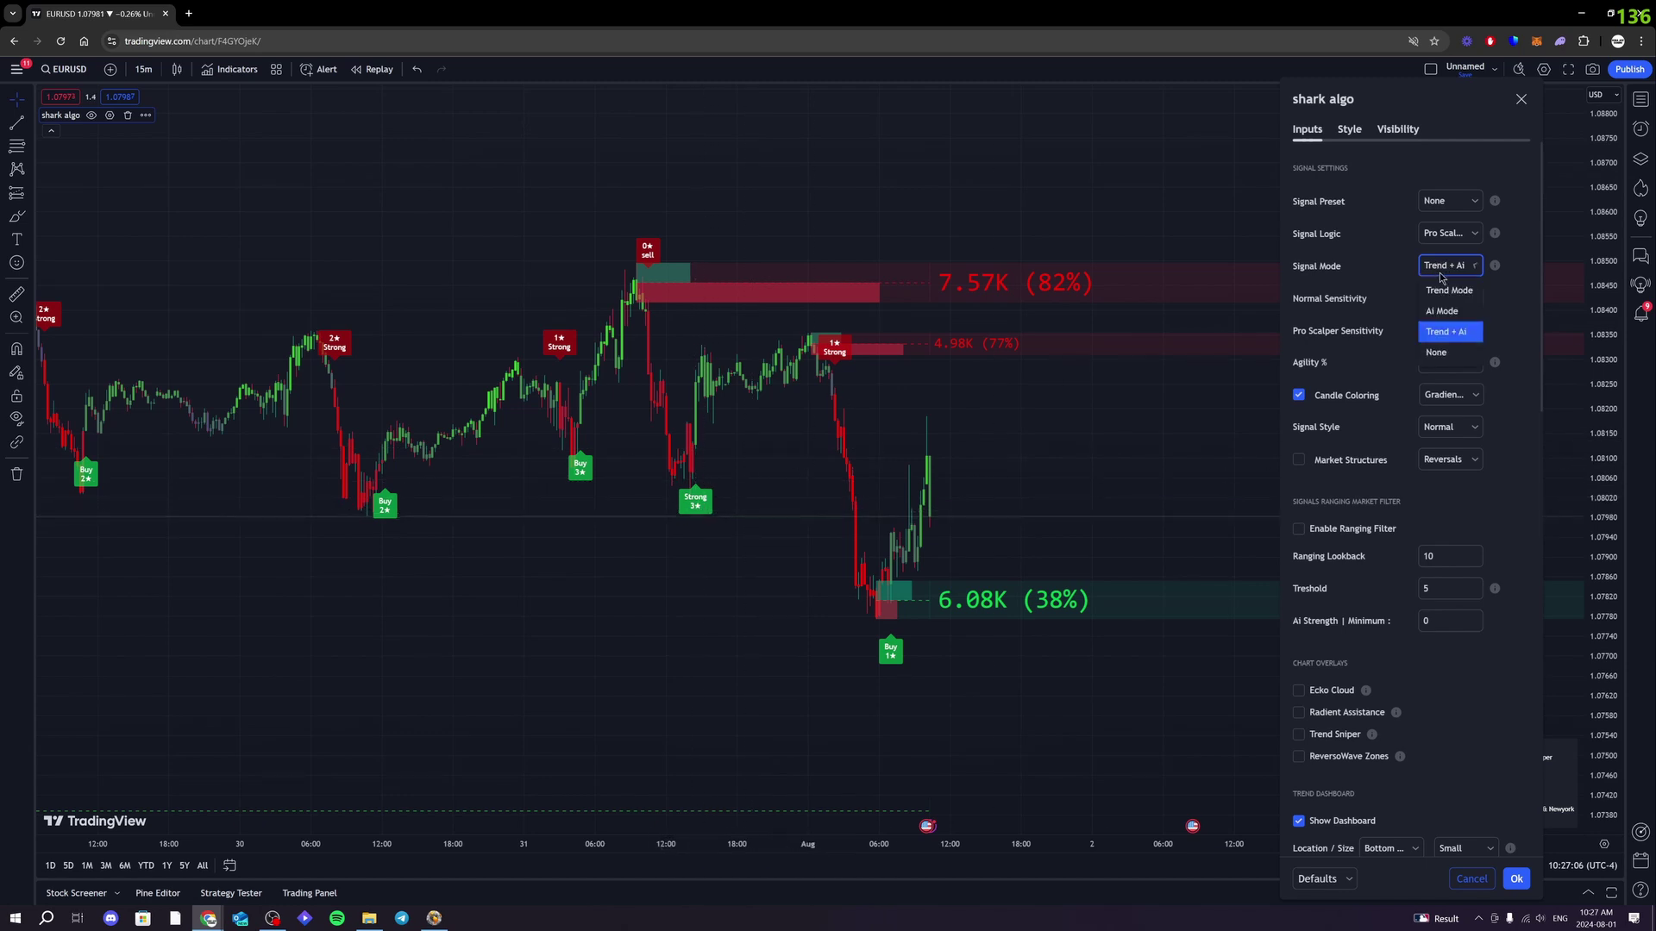
pyautogui.click(1504, 294)
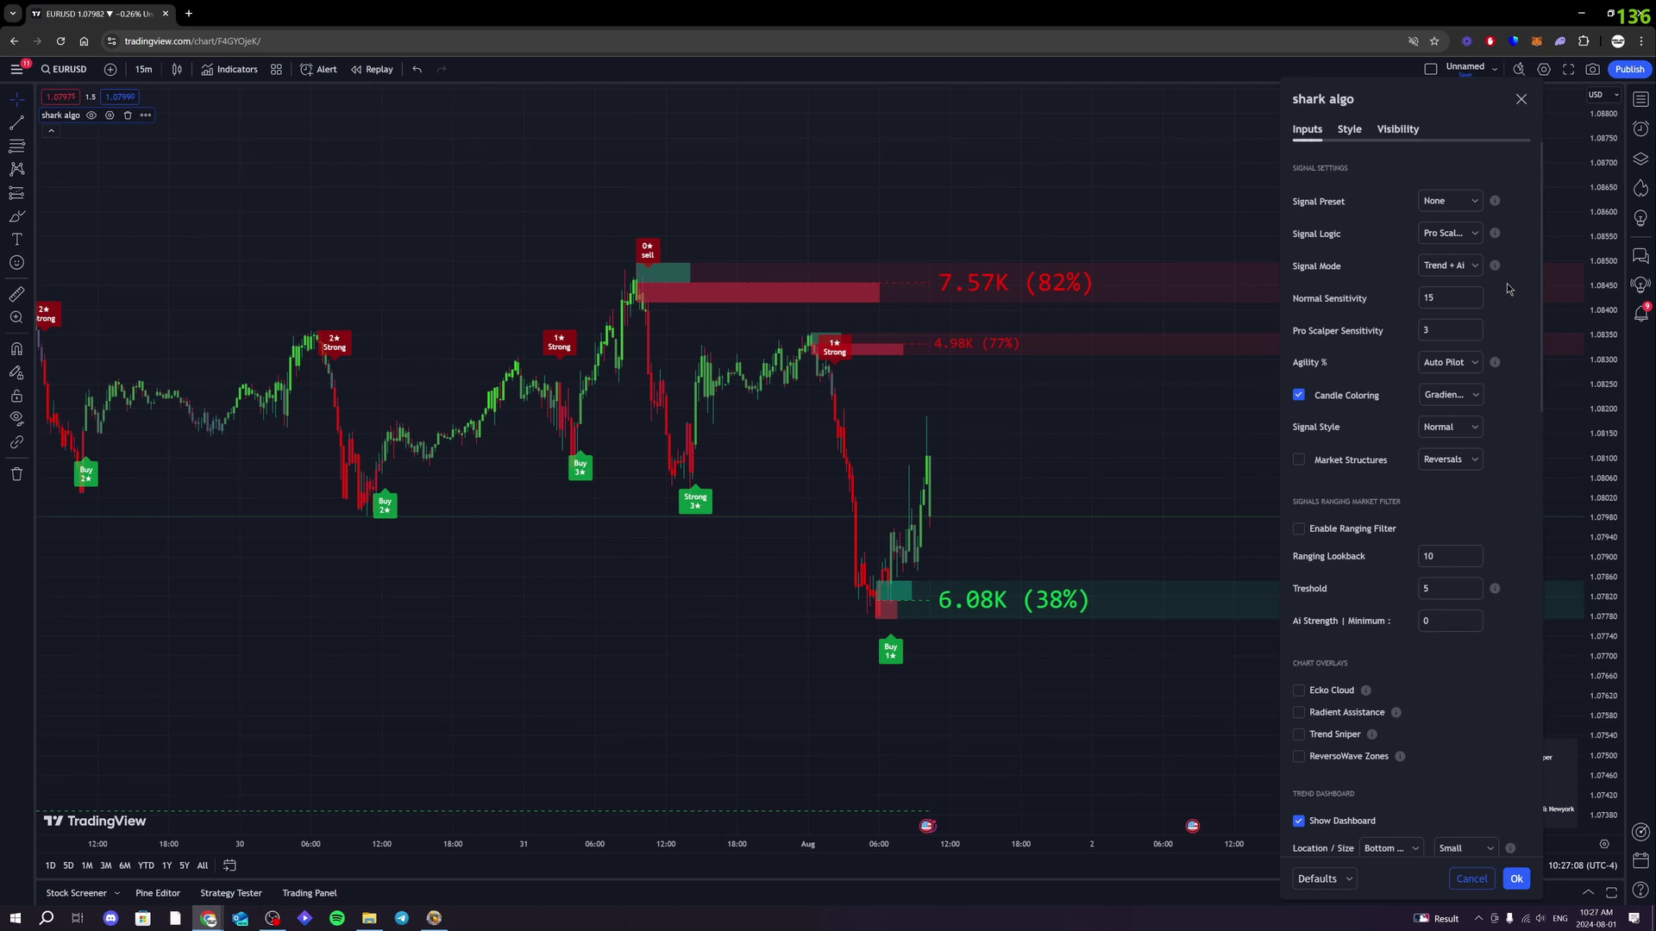
pyautogui.click(1471, 268)
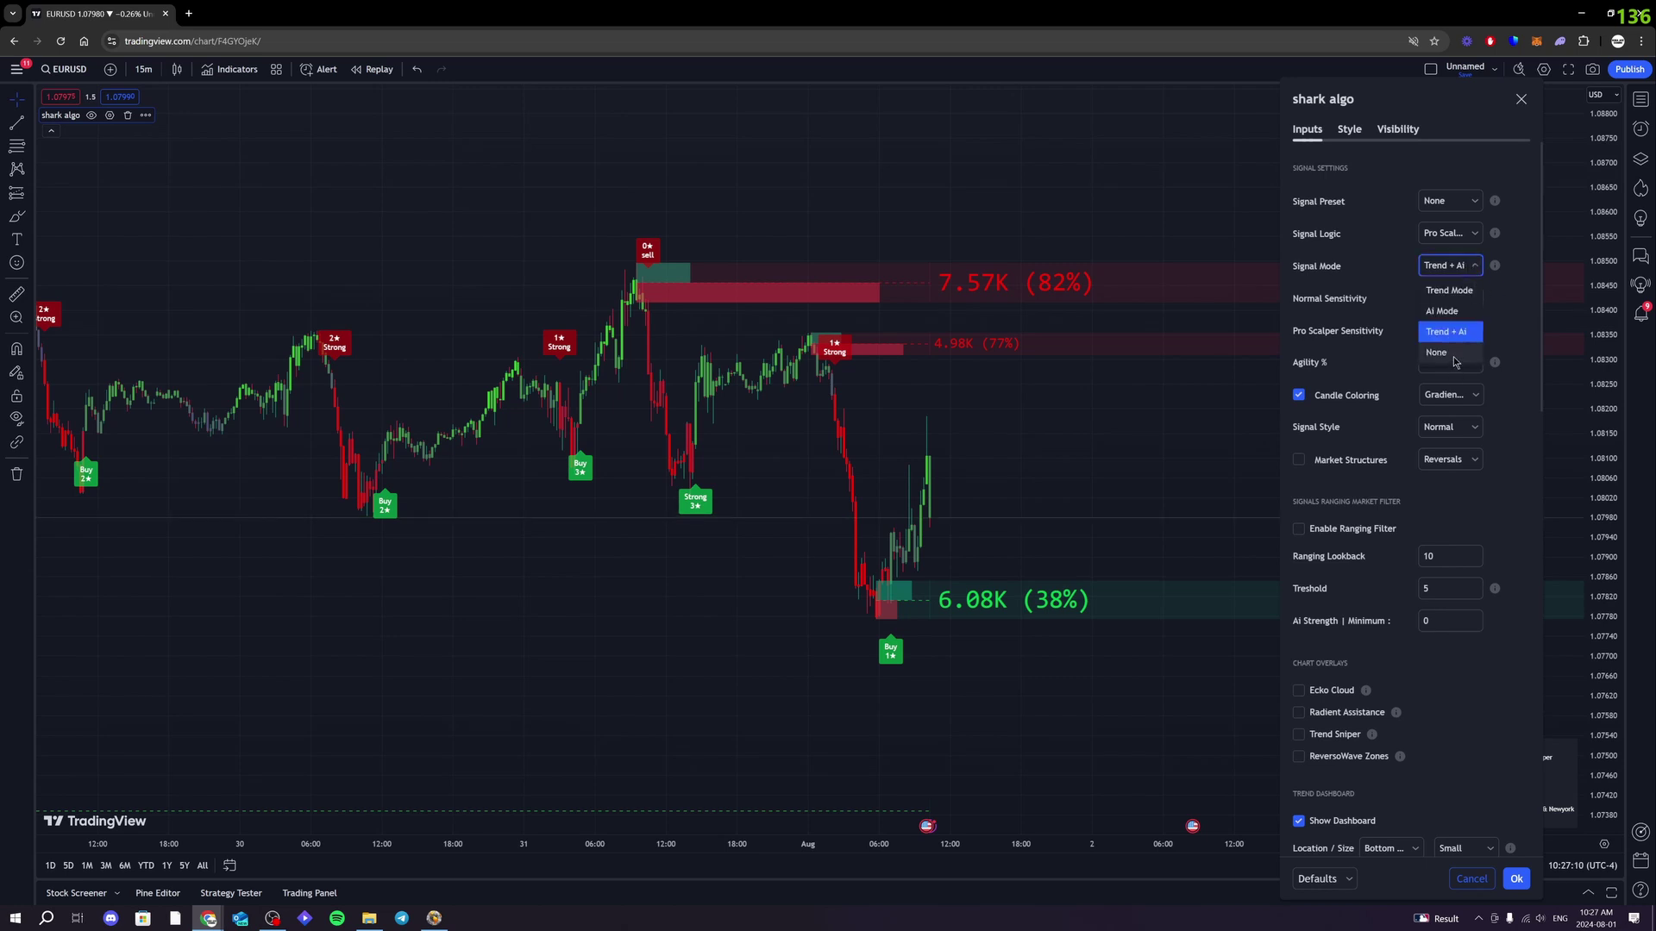
pyautogui.click(1452, 355)
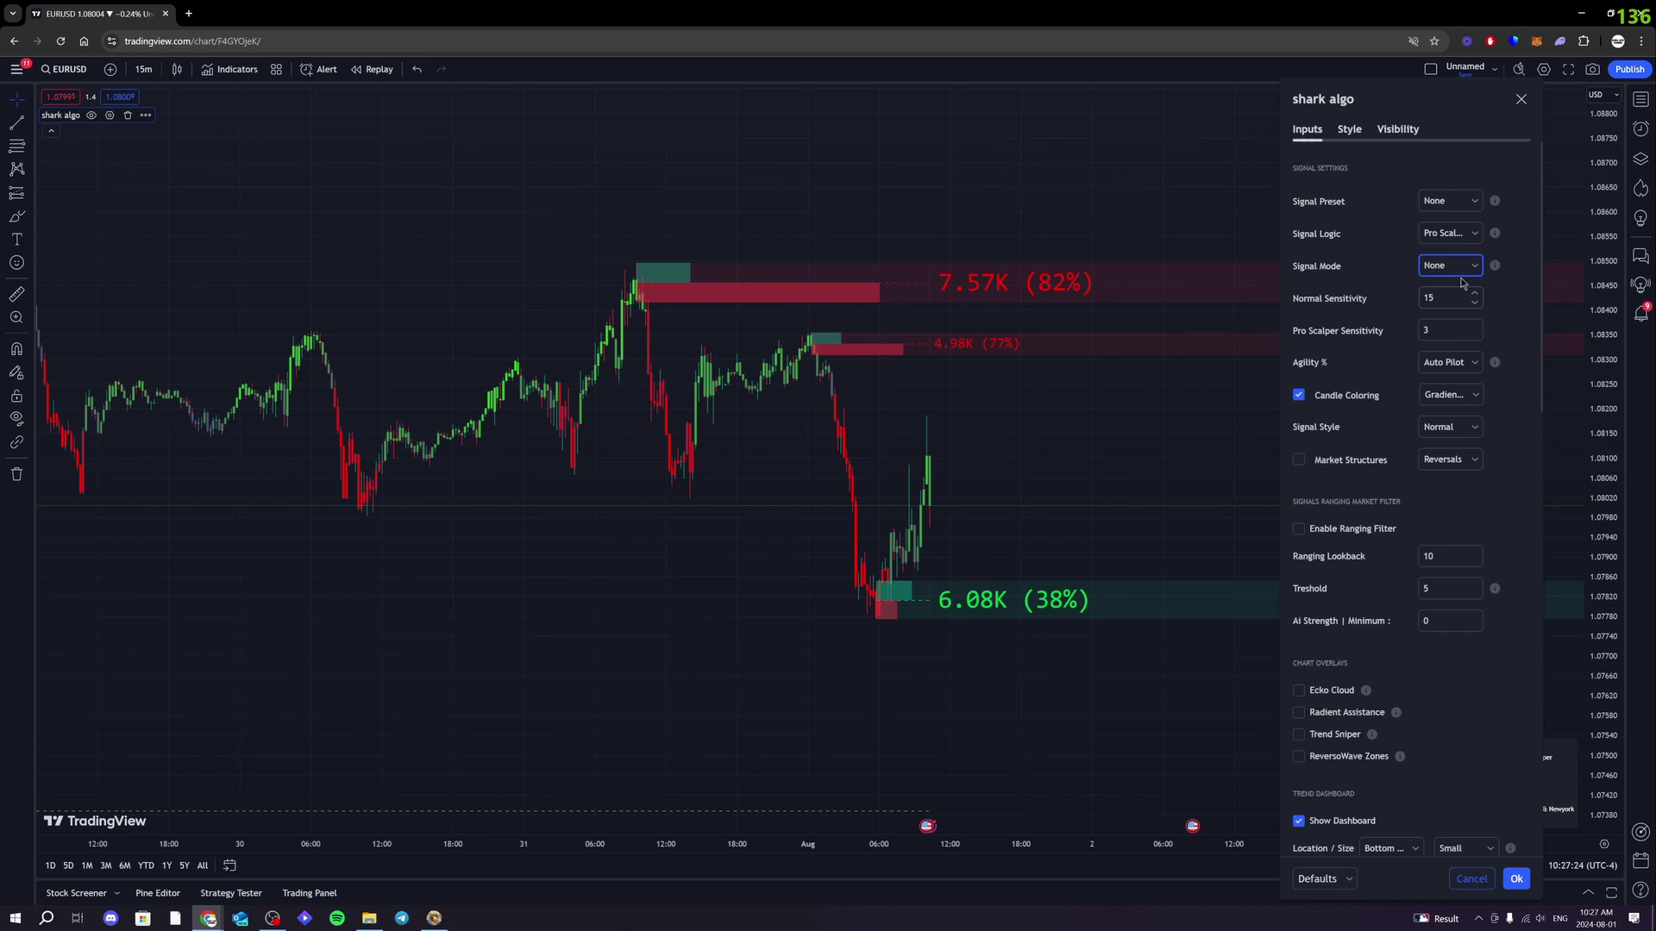
pyautogui.click(1469, 269)
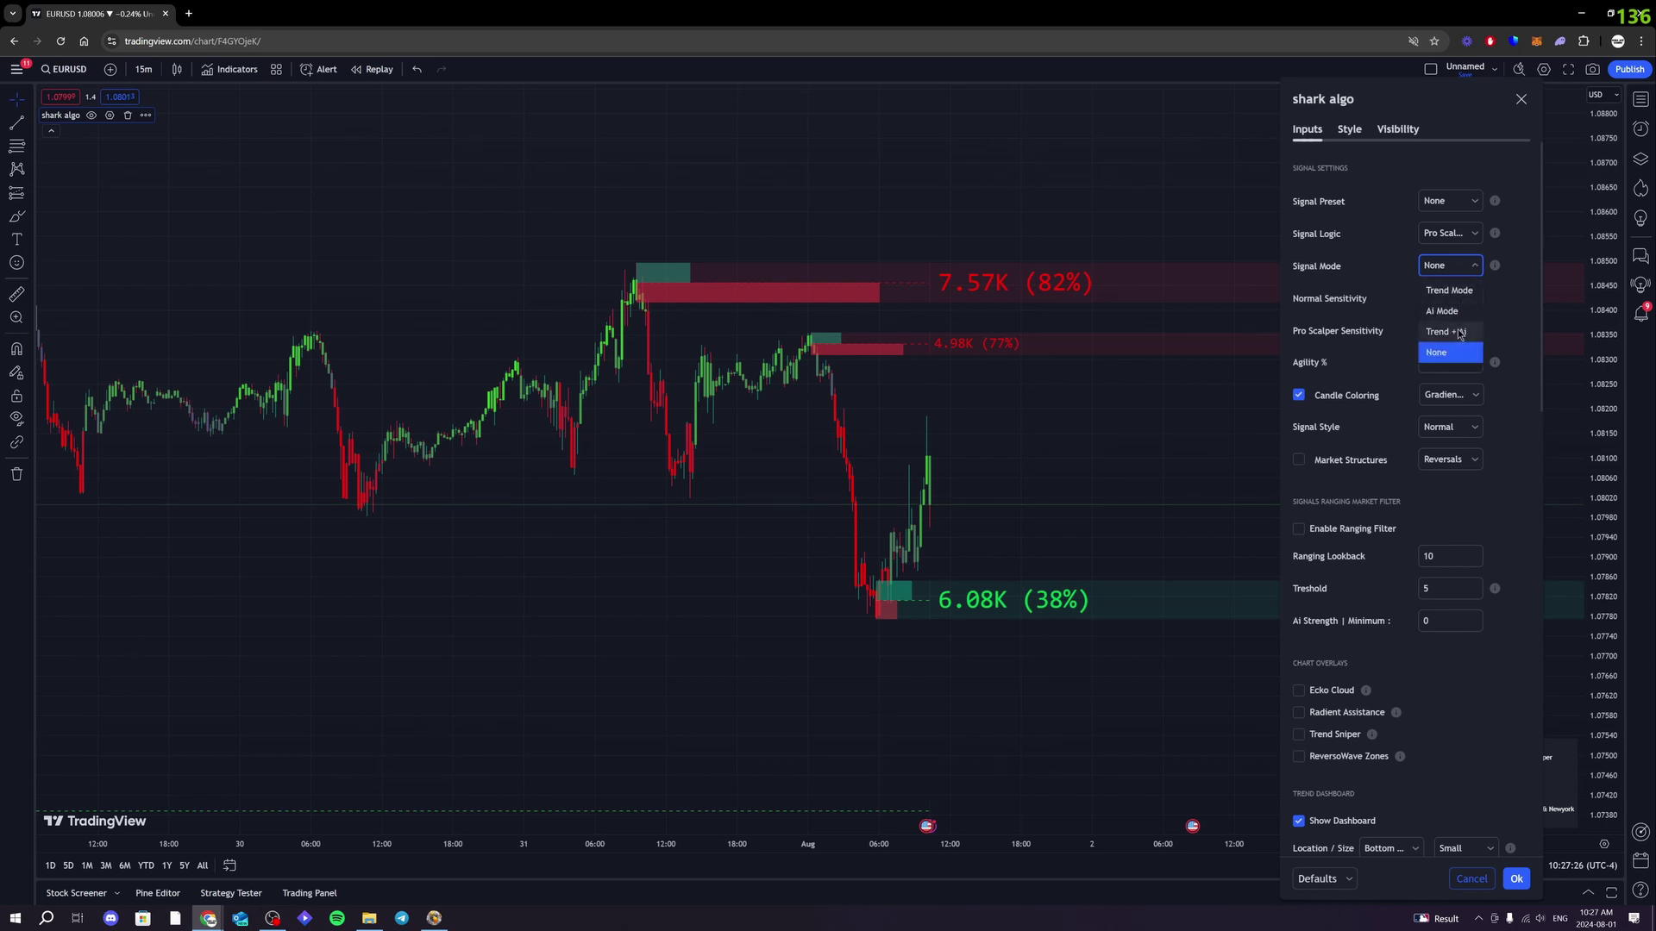
pyautogui.click(1457, 333)
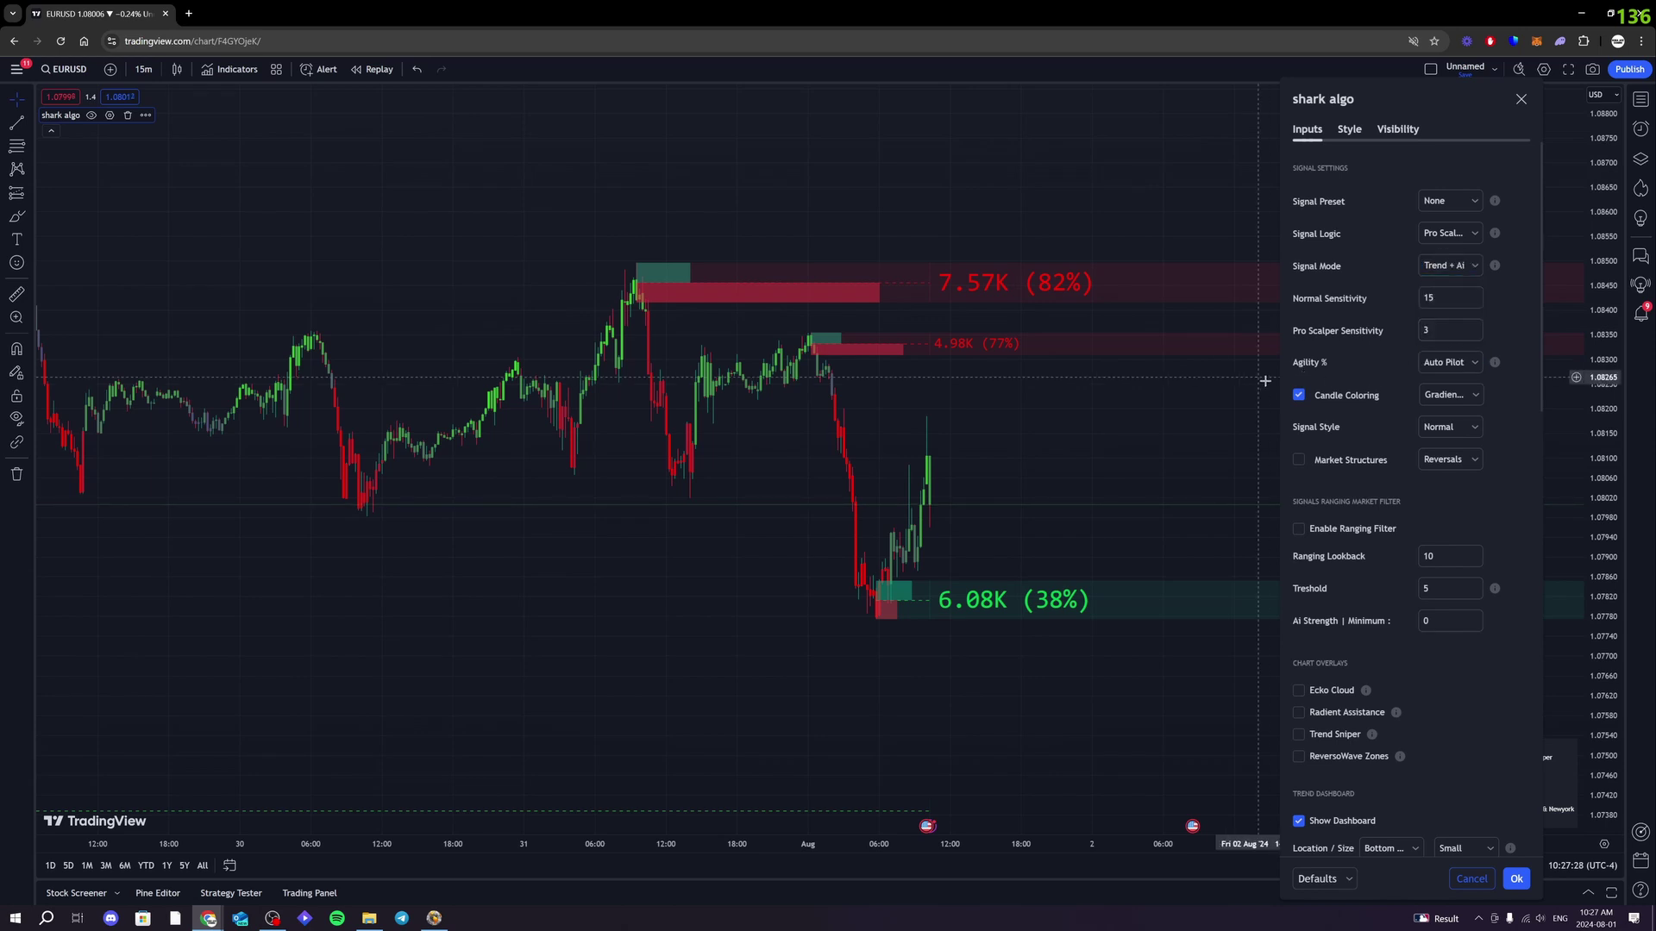
pyautogui.click(1435, 369)
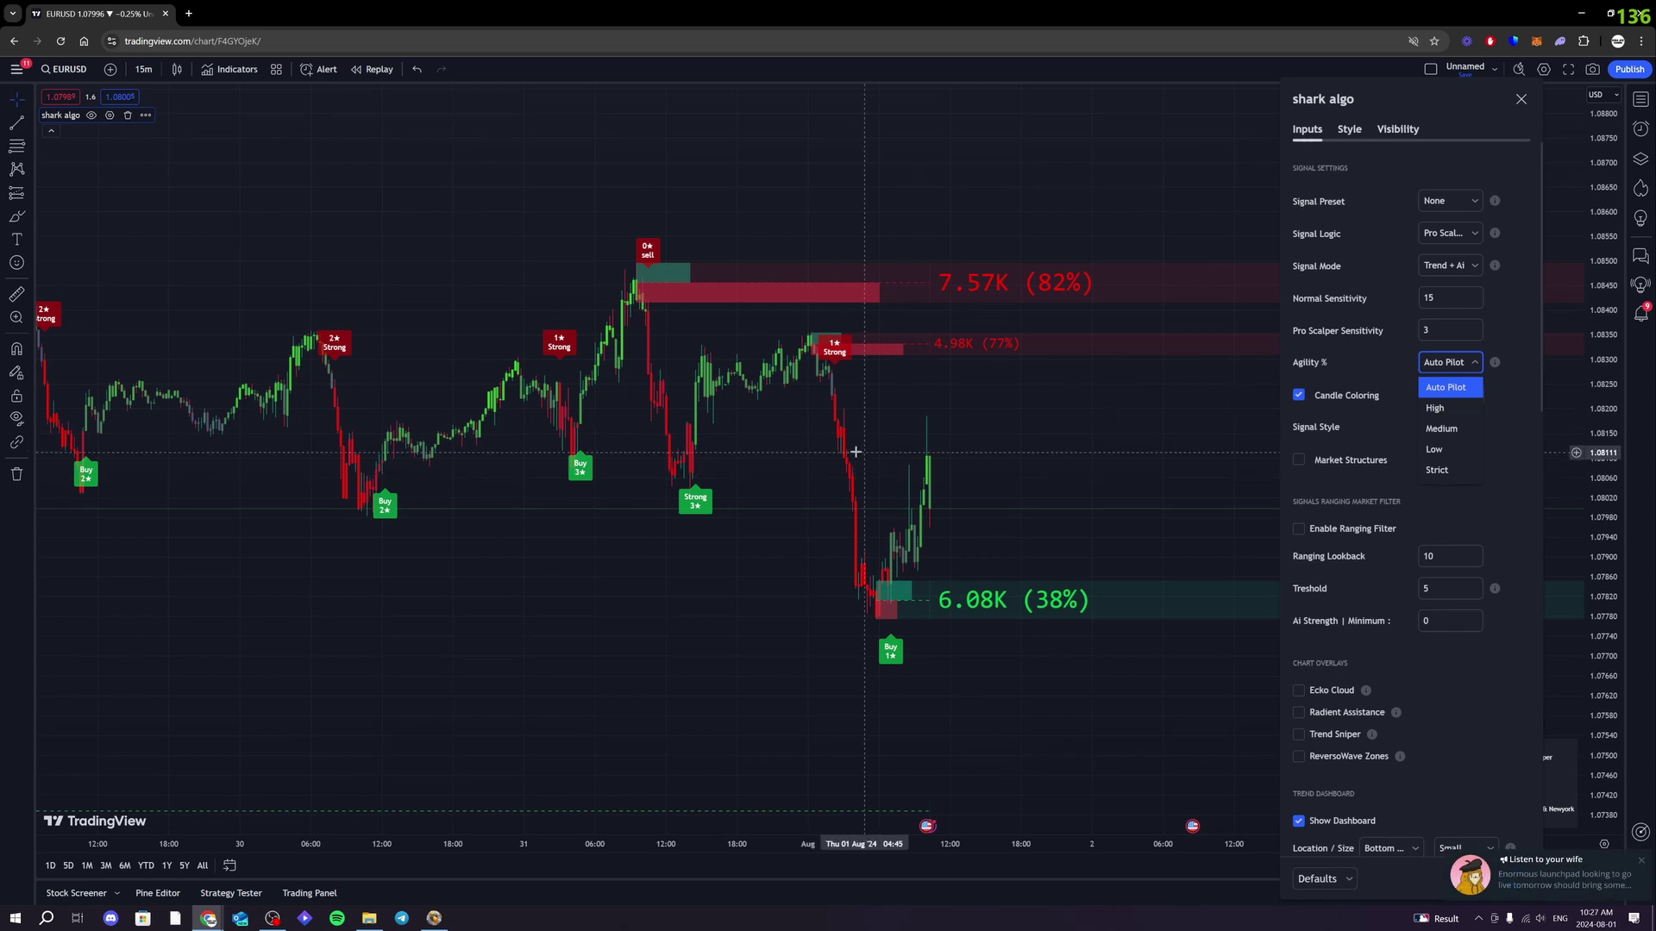
pyautogui.click(1380, 369)
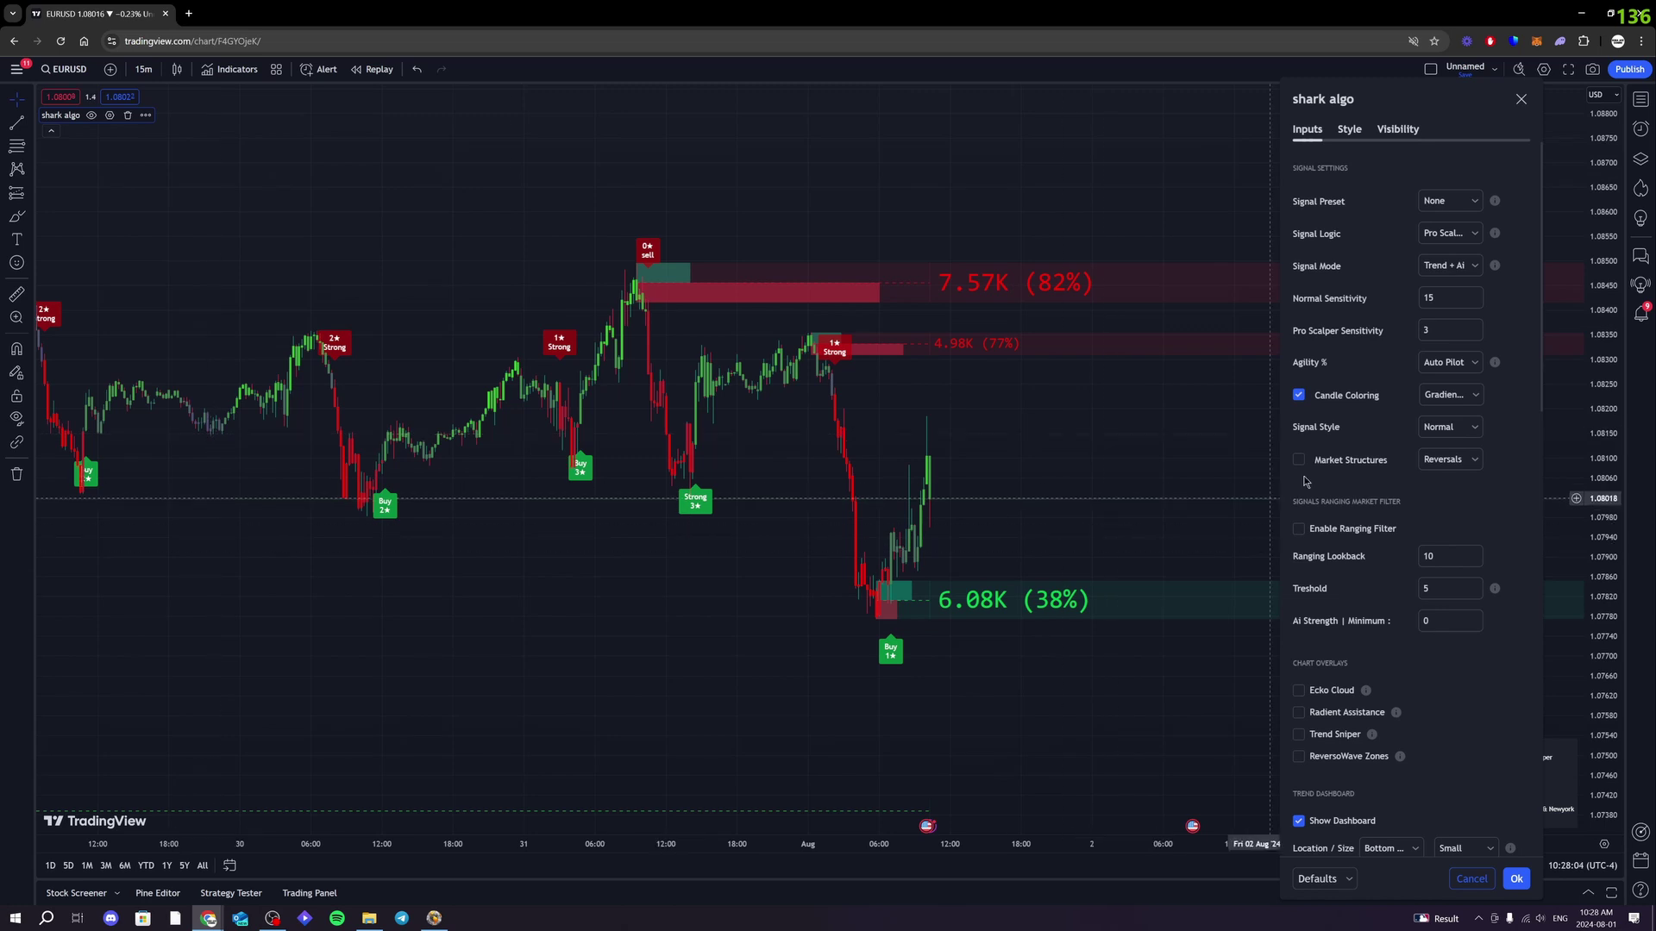
# - Switch Signal Style to Minimal for compact markers, then set it back to Normal
pyautogui.click(1447, 428)
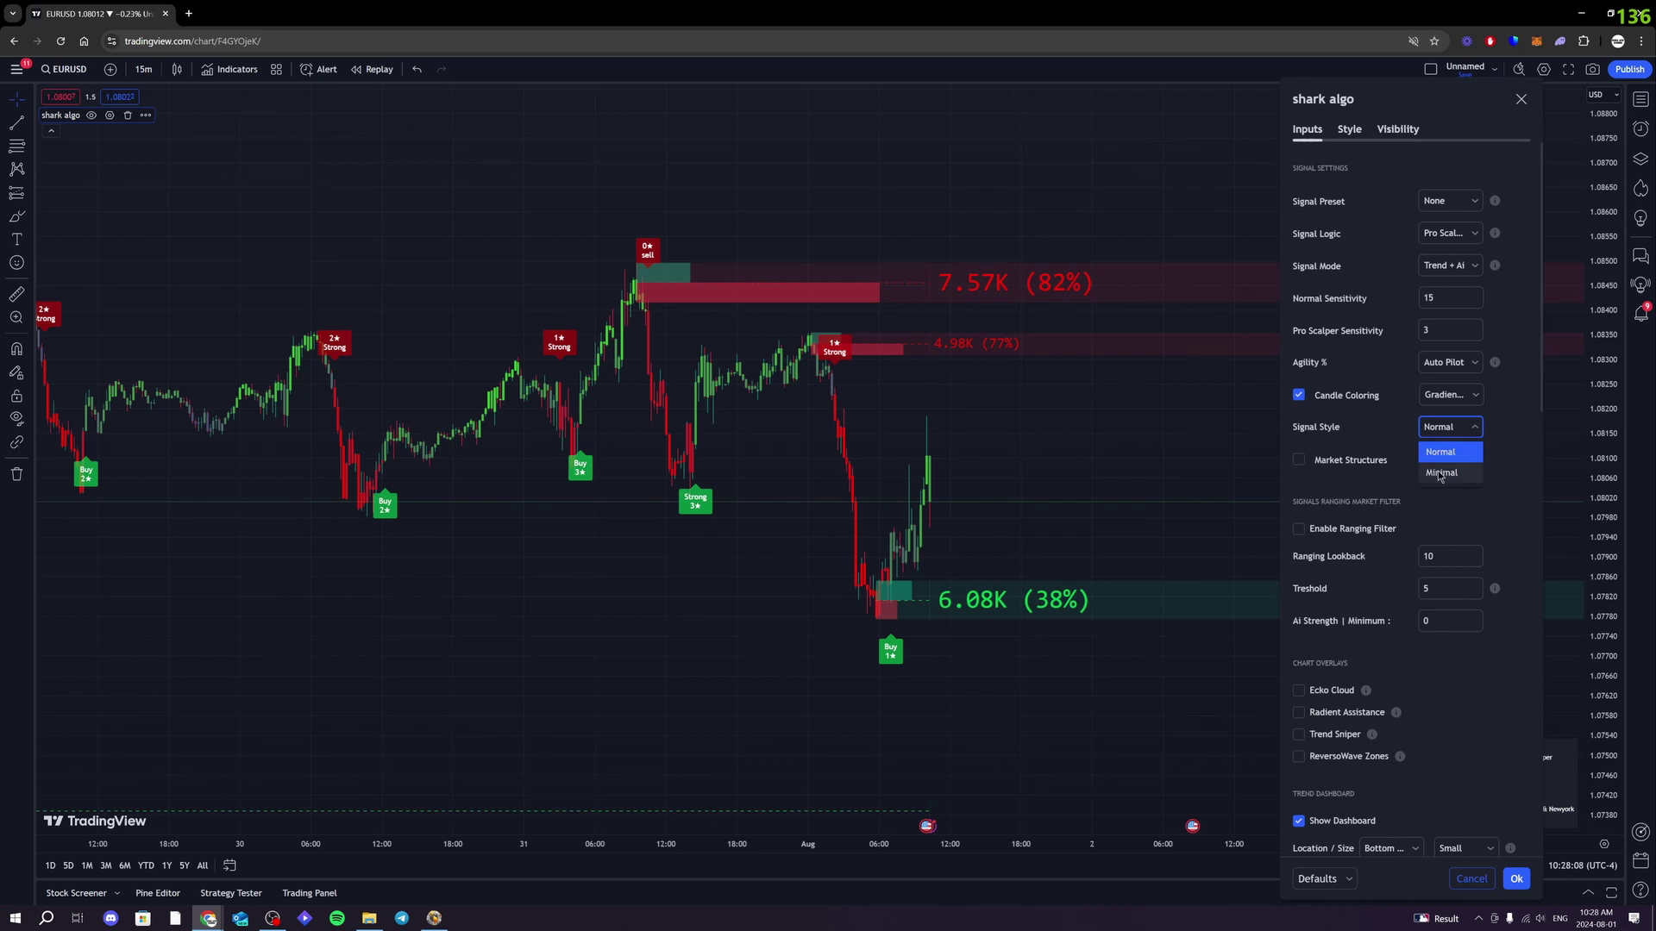
pyautogui.click(1441, 472)
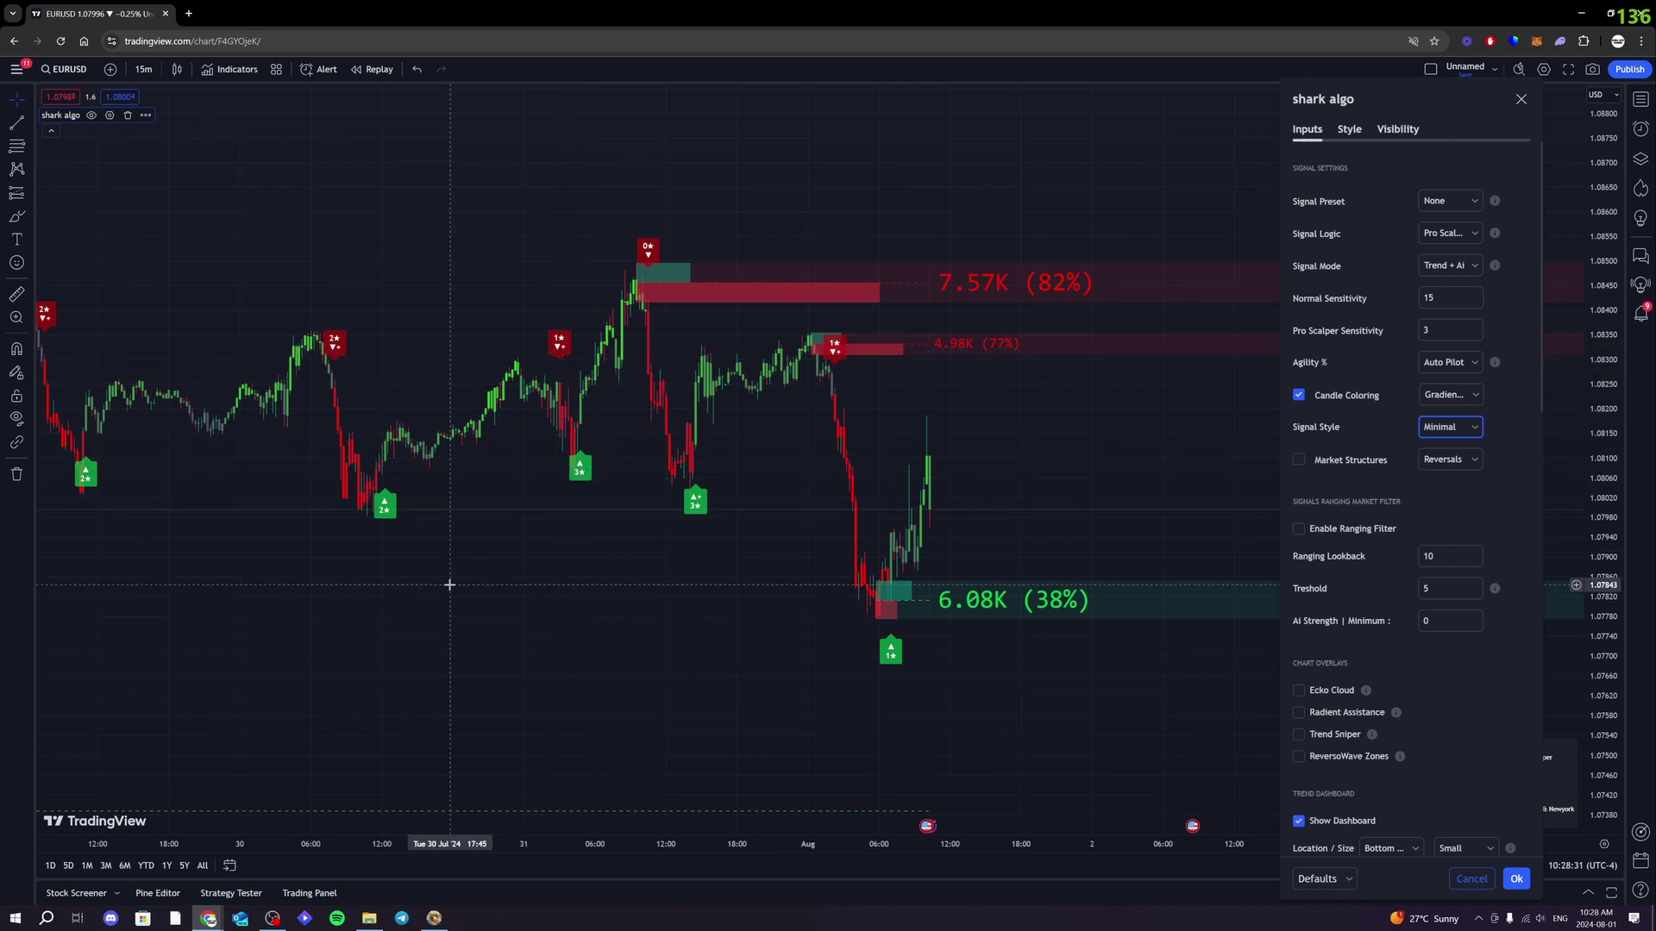
pyautogui.click(1453, 429)
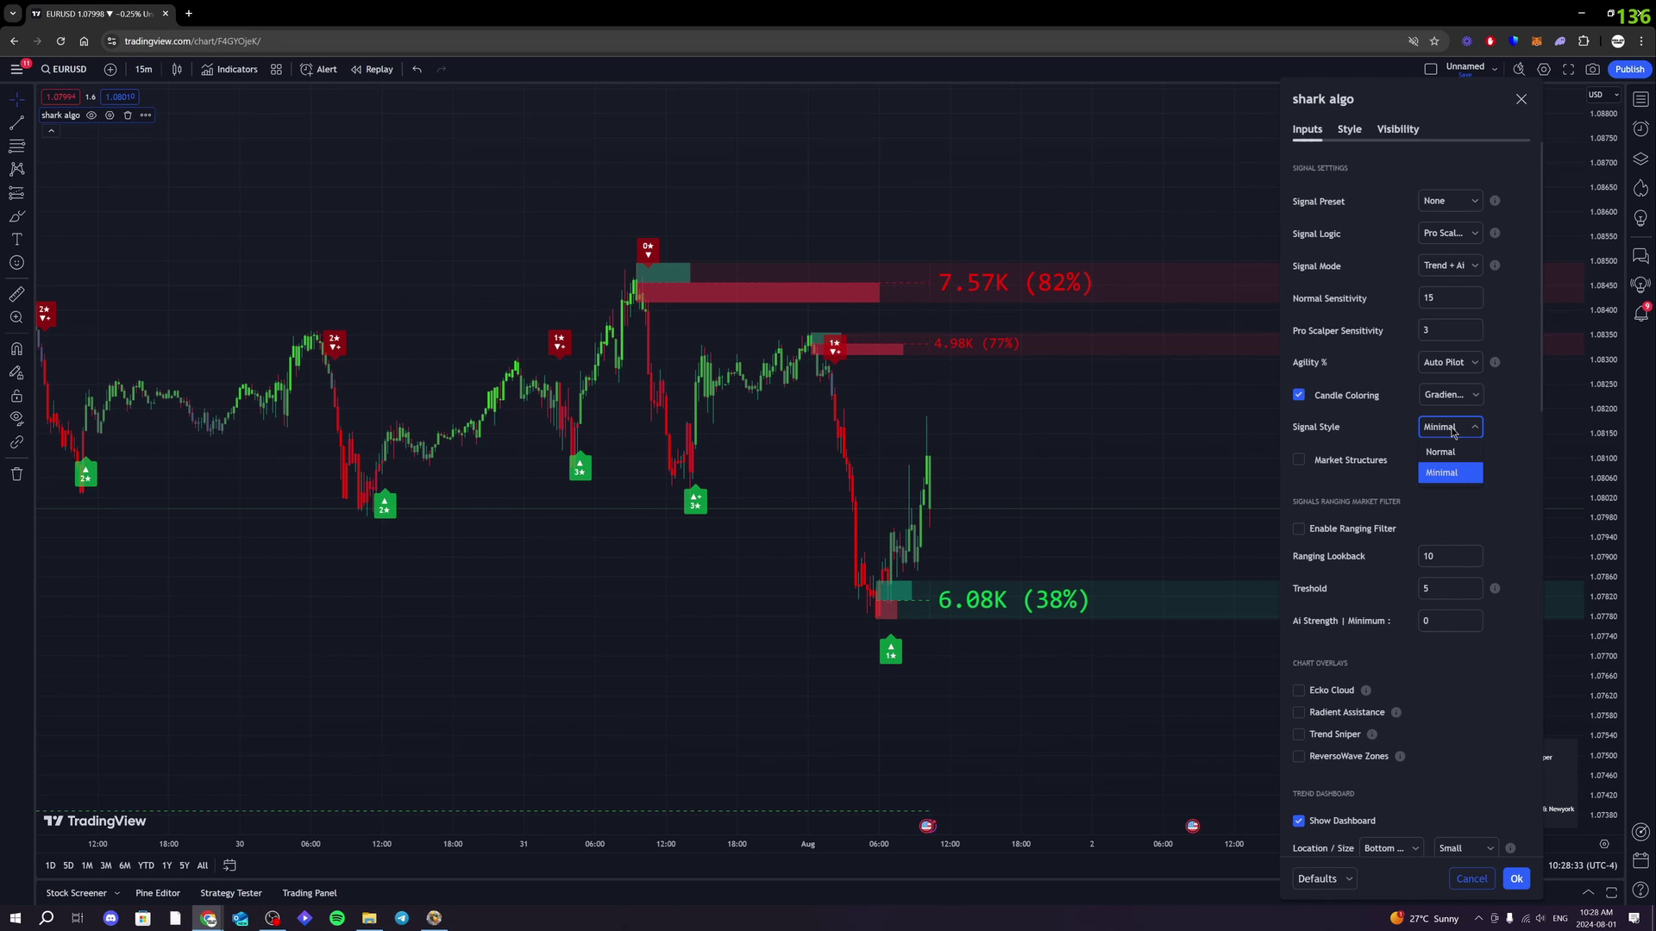
pyautogui.click(1440, 452)
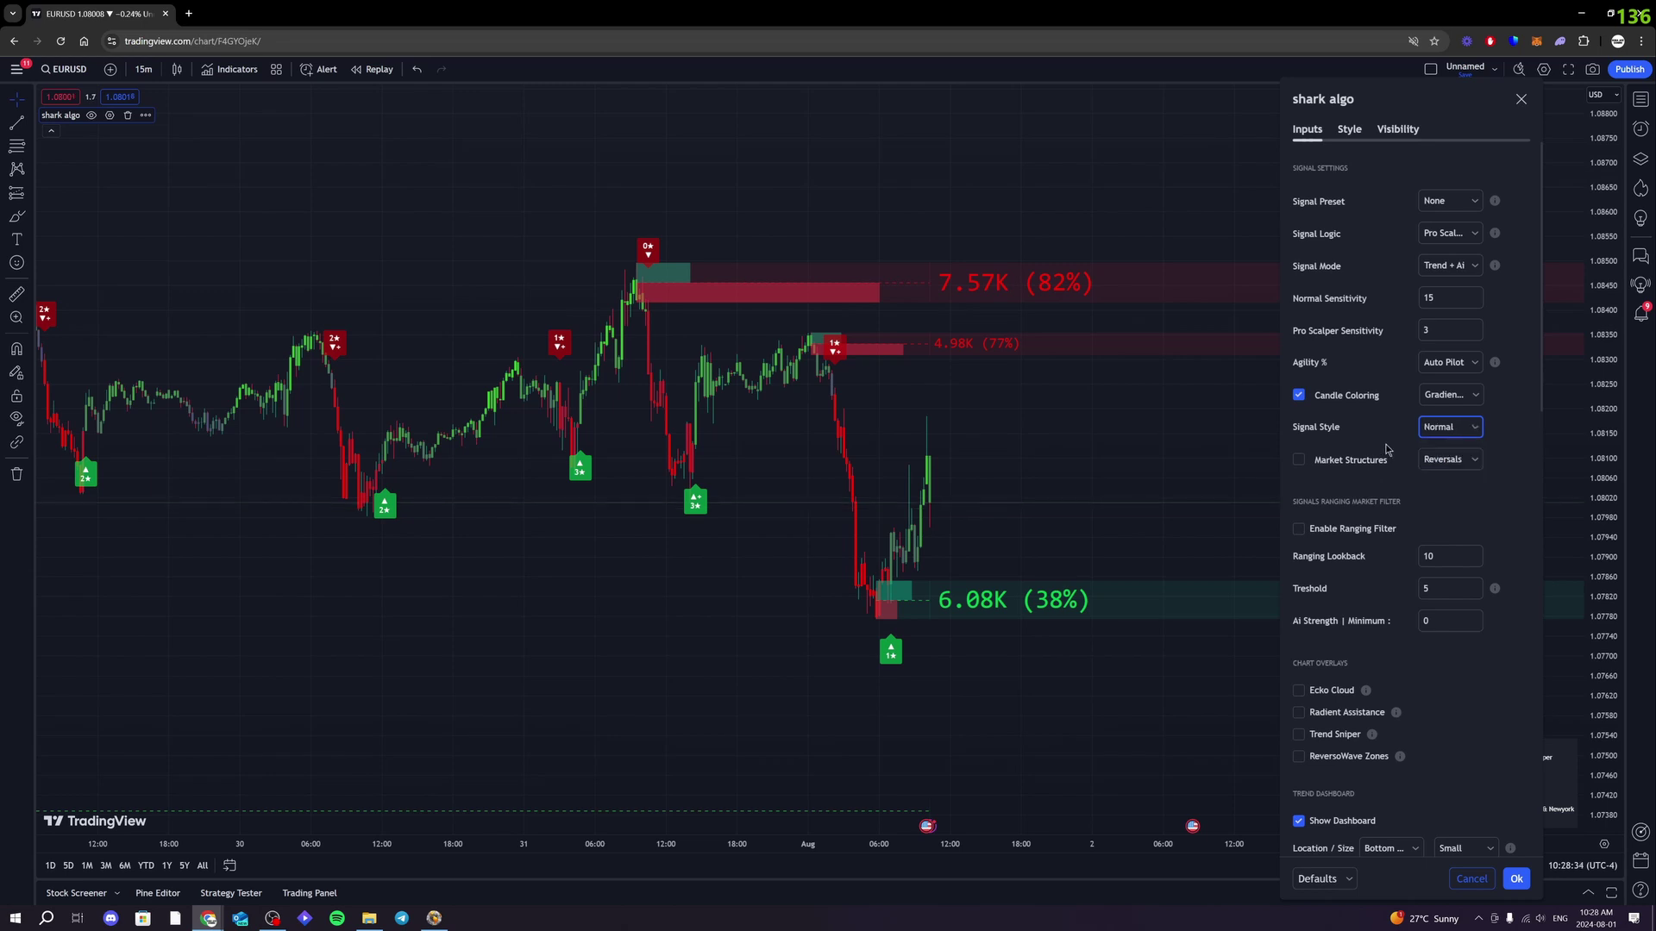
# - Tick Market Structures, view the Reversal Up labels, then reopen the settings beside the chart
pyautogui.click(1299, 462)
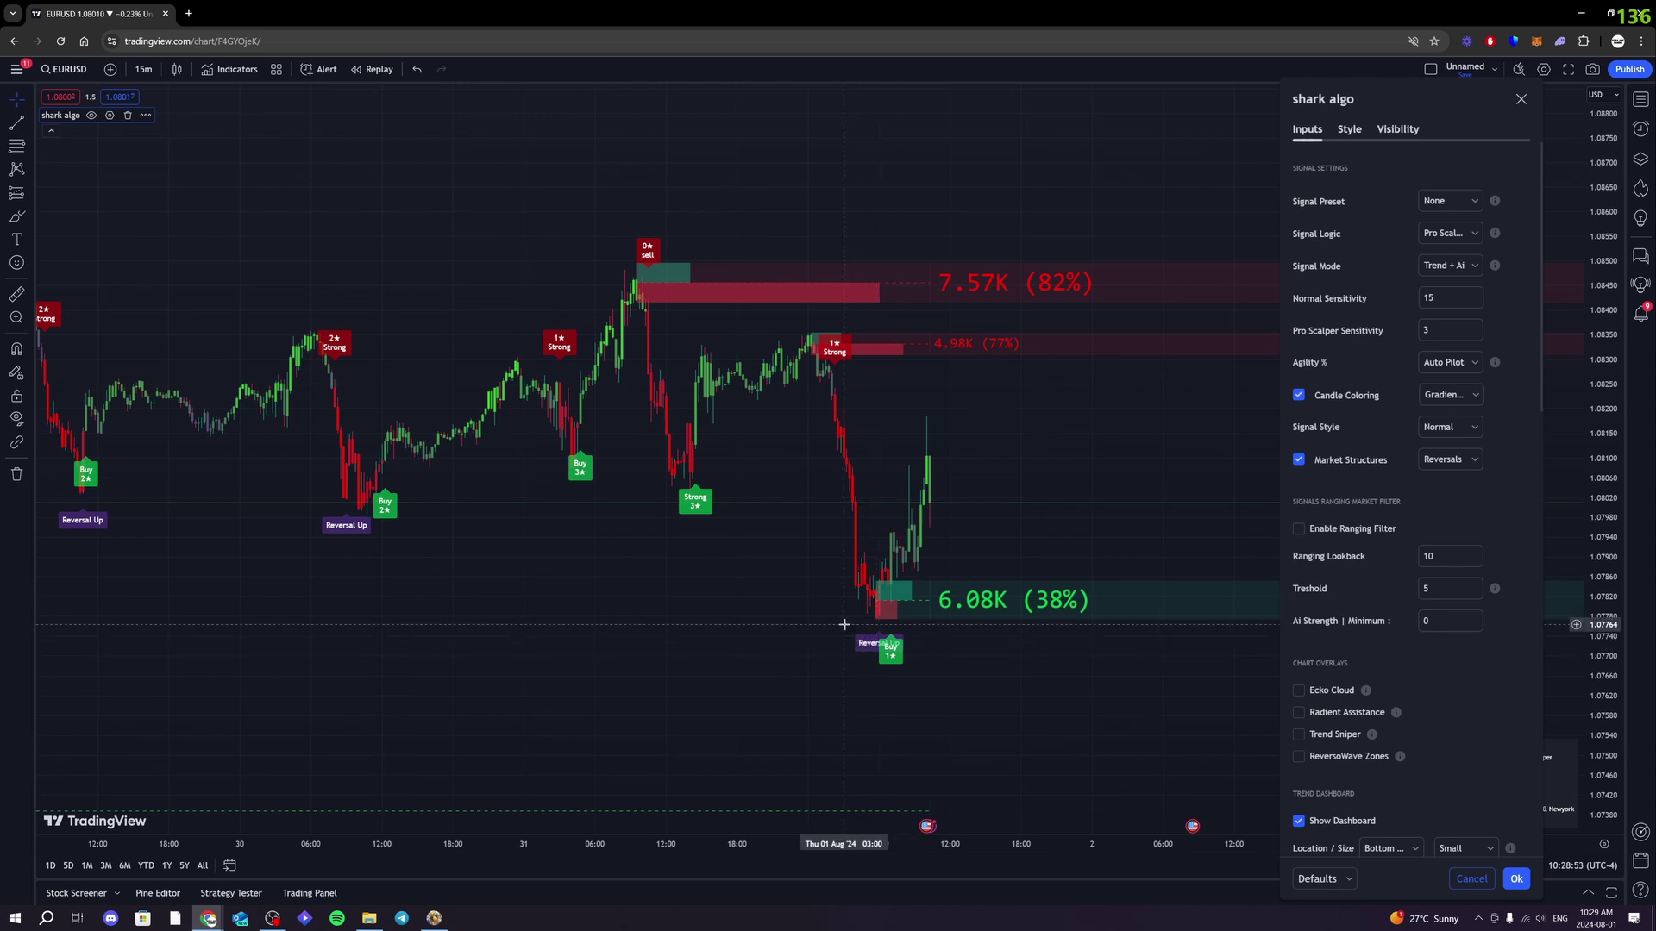
pyautogui.press('Escape')
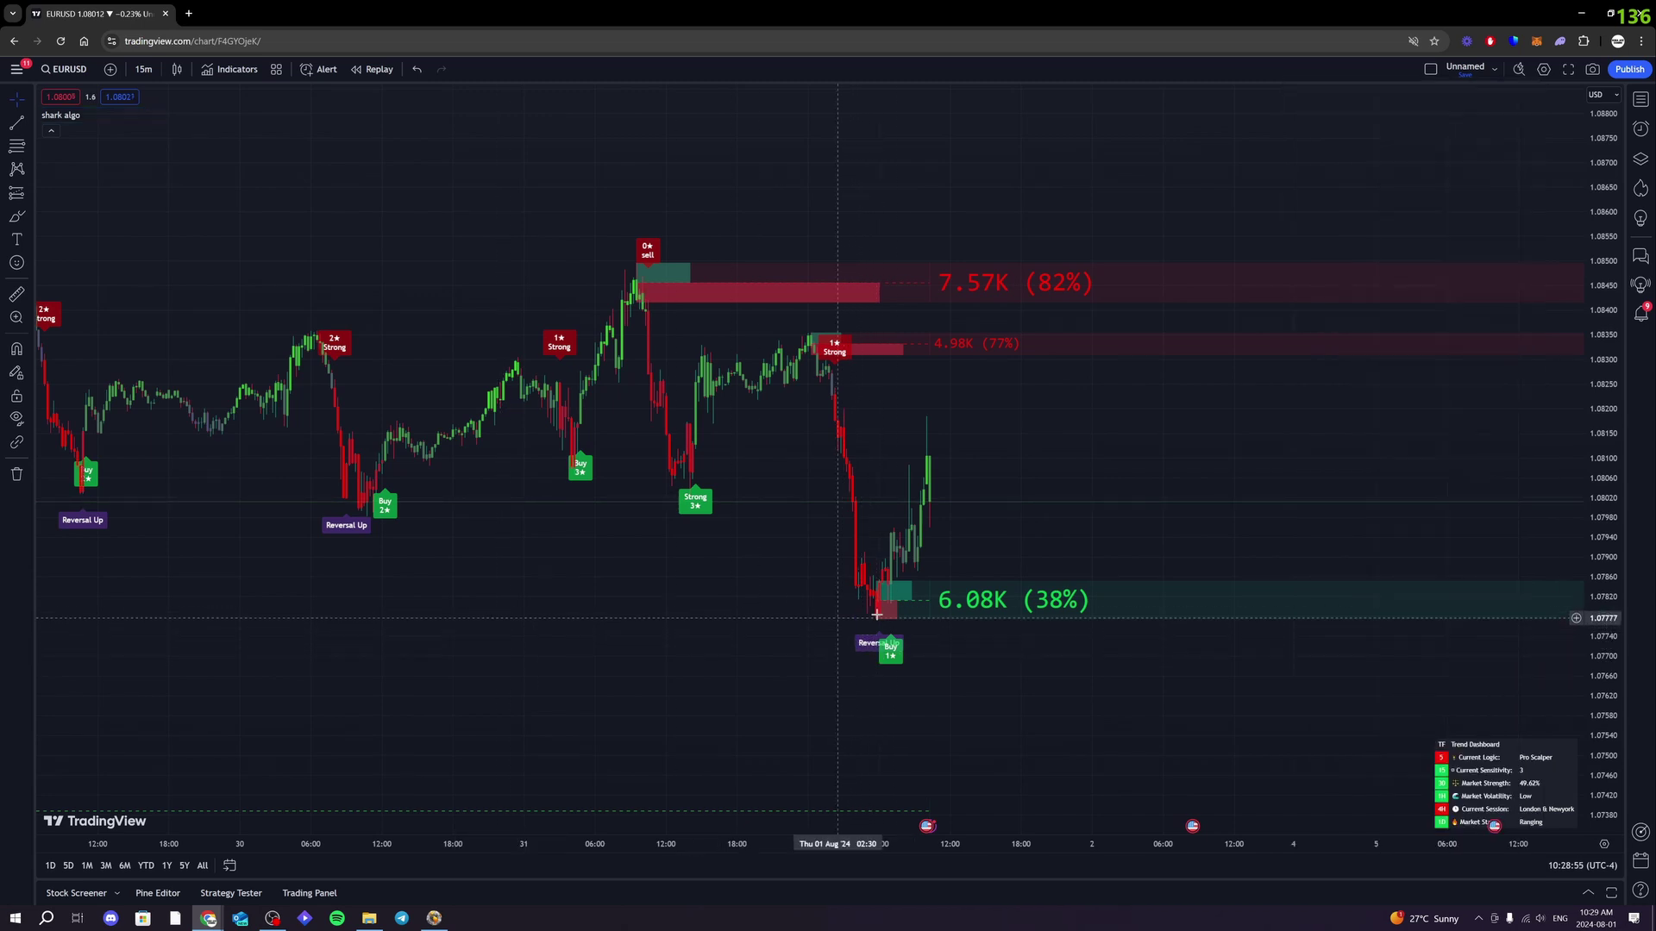
pyautogui.click(109, 115)
pyautogui.moveTo(919, 141); pyautogui.dragTo(1397, 96)
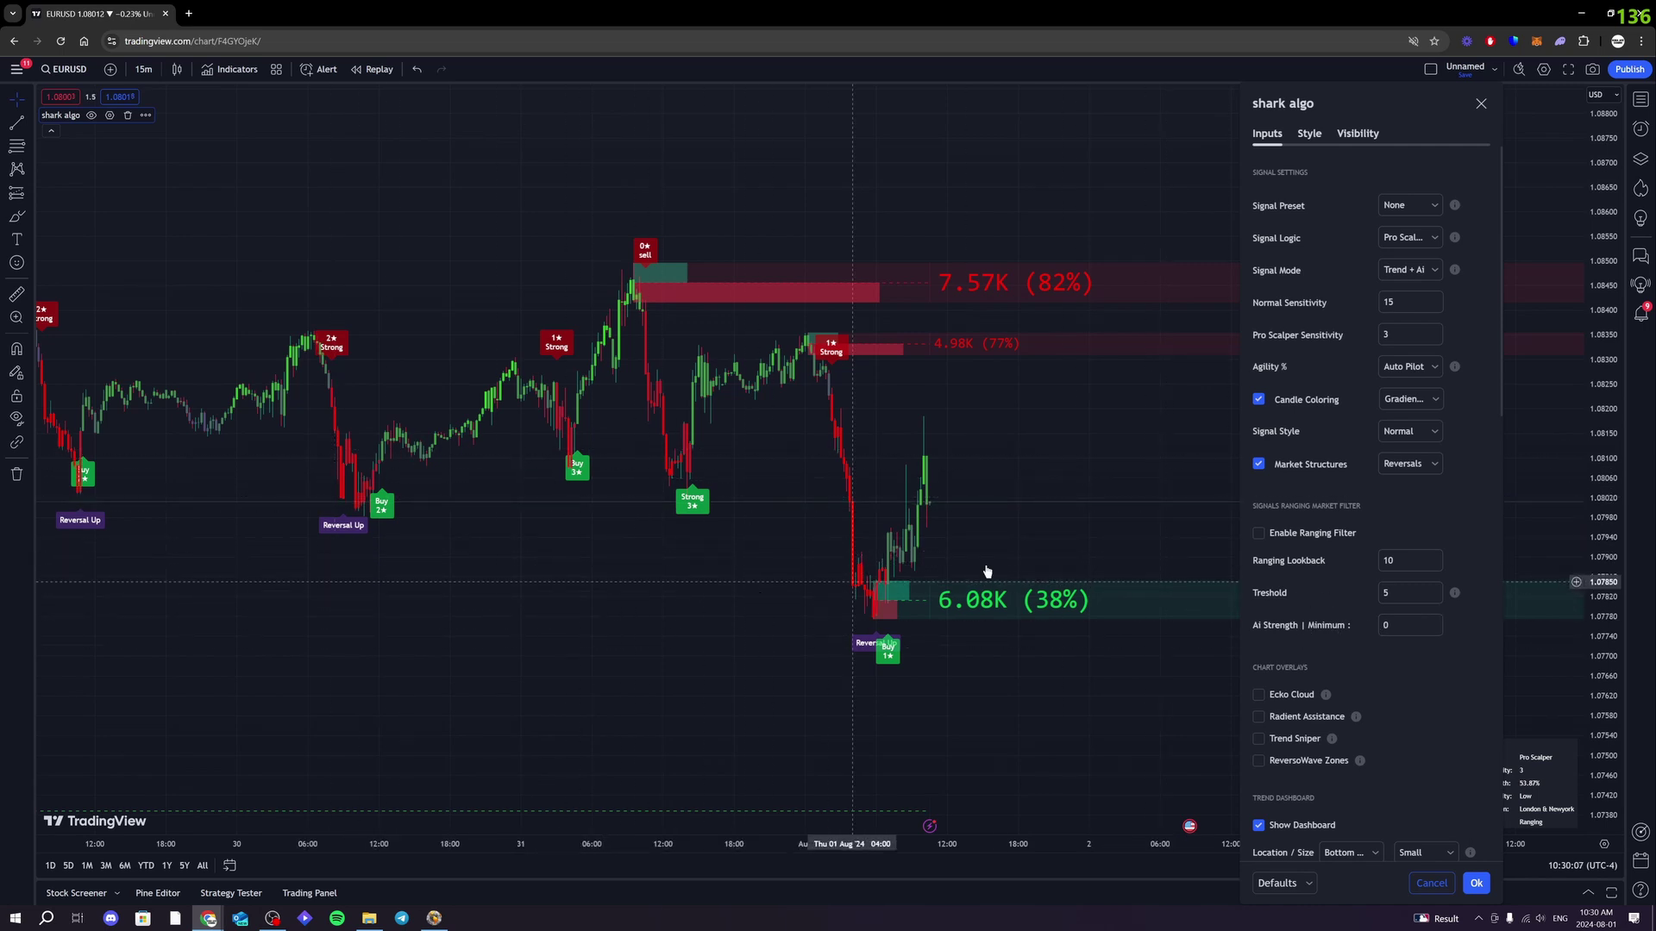
# - Raise the Ai Strength minimum value and confirm it
pyautogui.click(1435, 621)
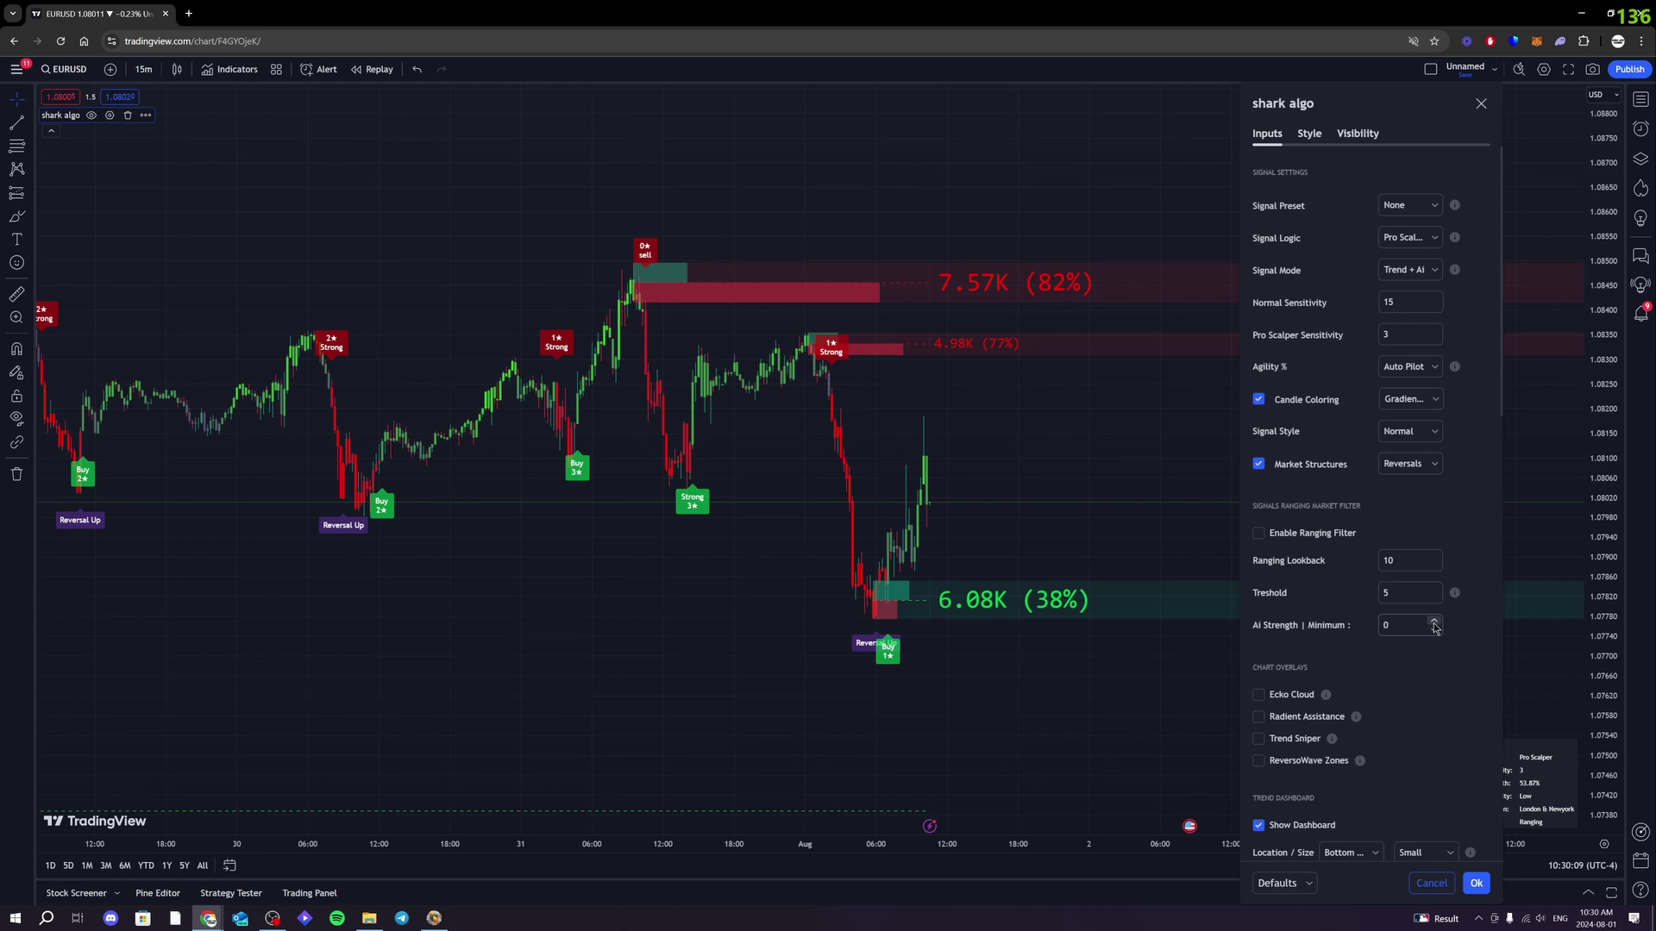
pyautogui.click(1433, 662)
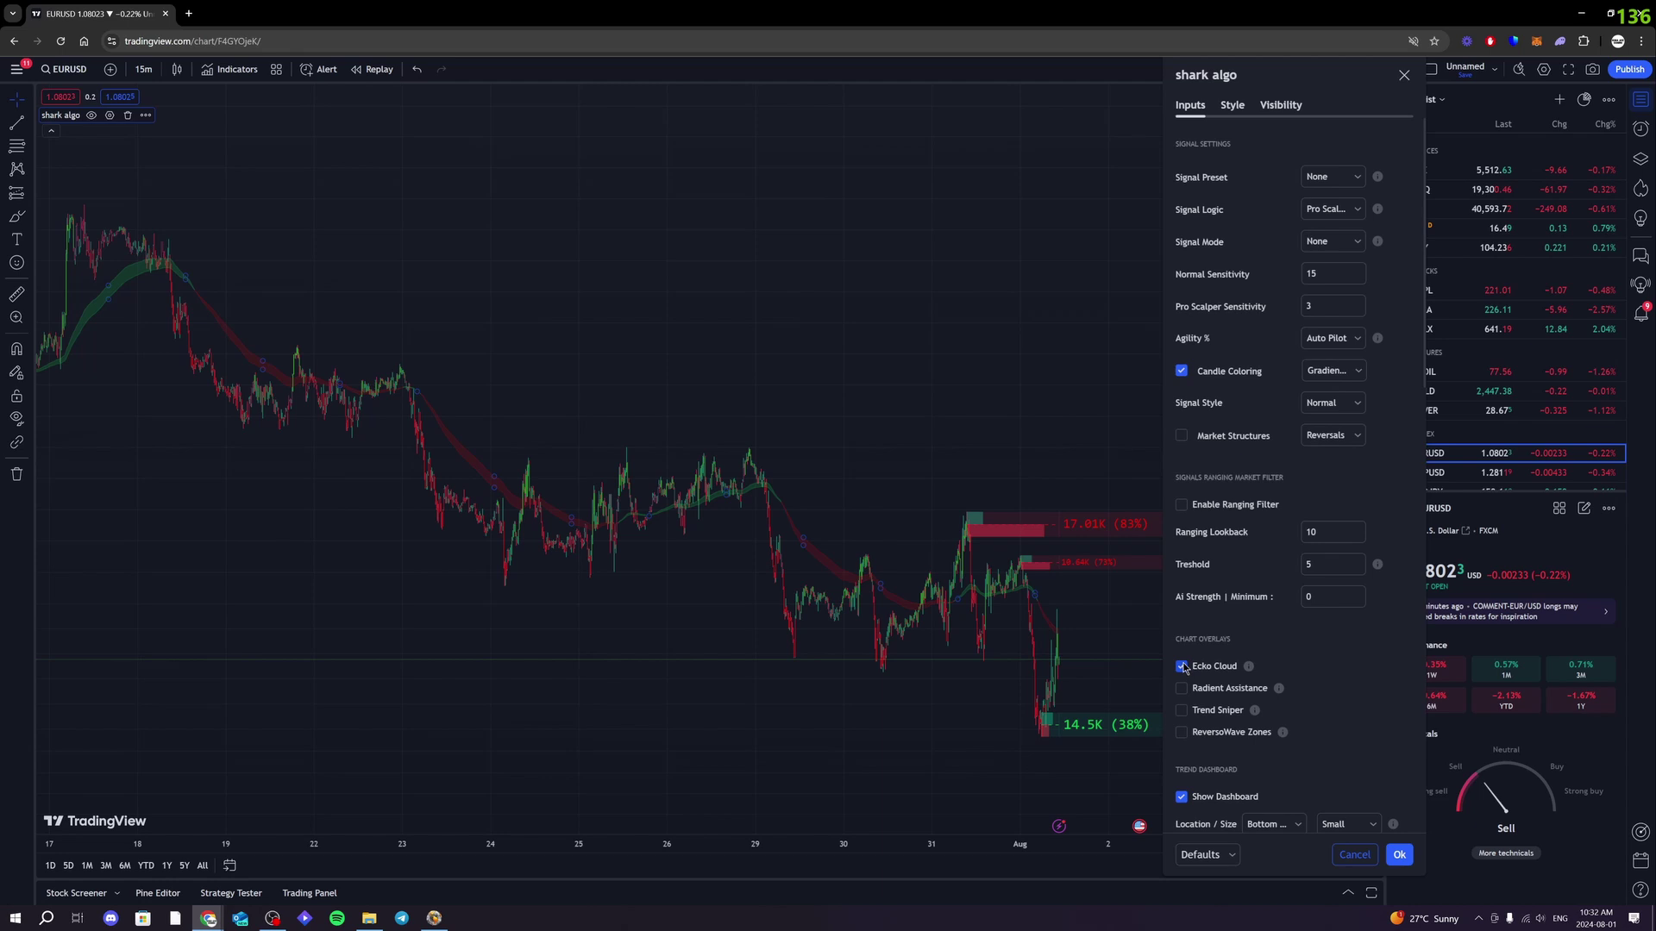
# - Scroll the chart view, then close the shark algo settings with Trend Sniper left on
pyautogui.scroll(-3, 229, 543)
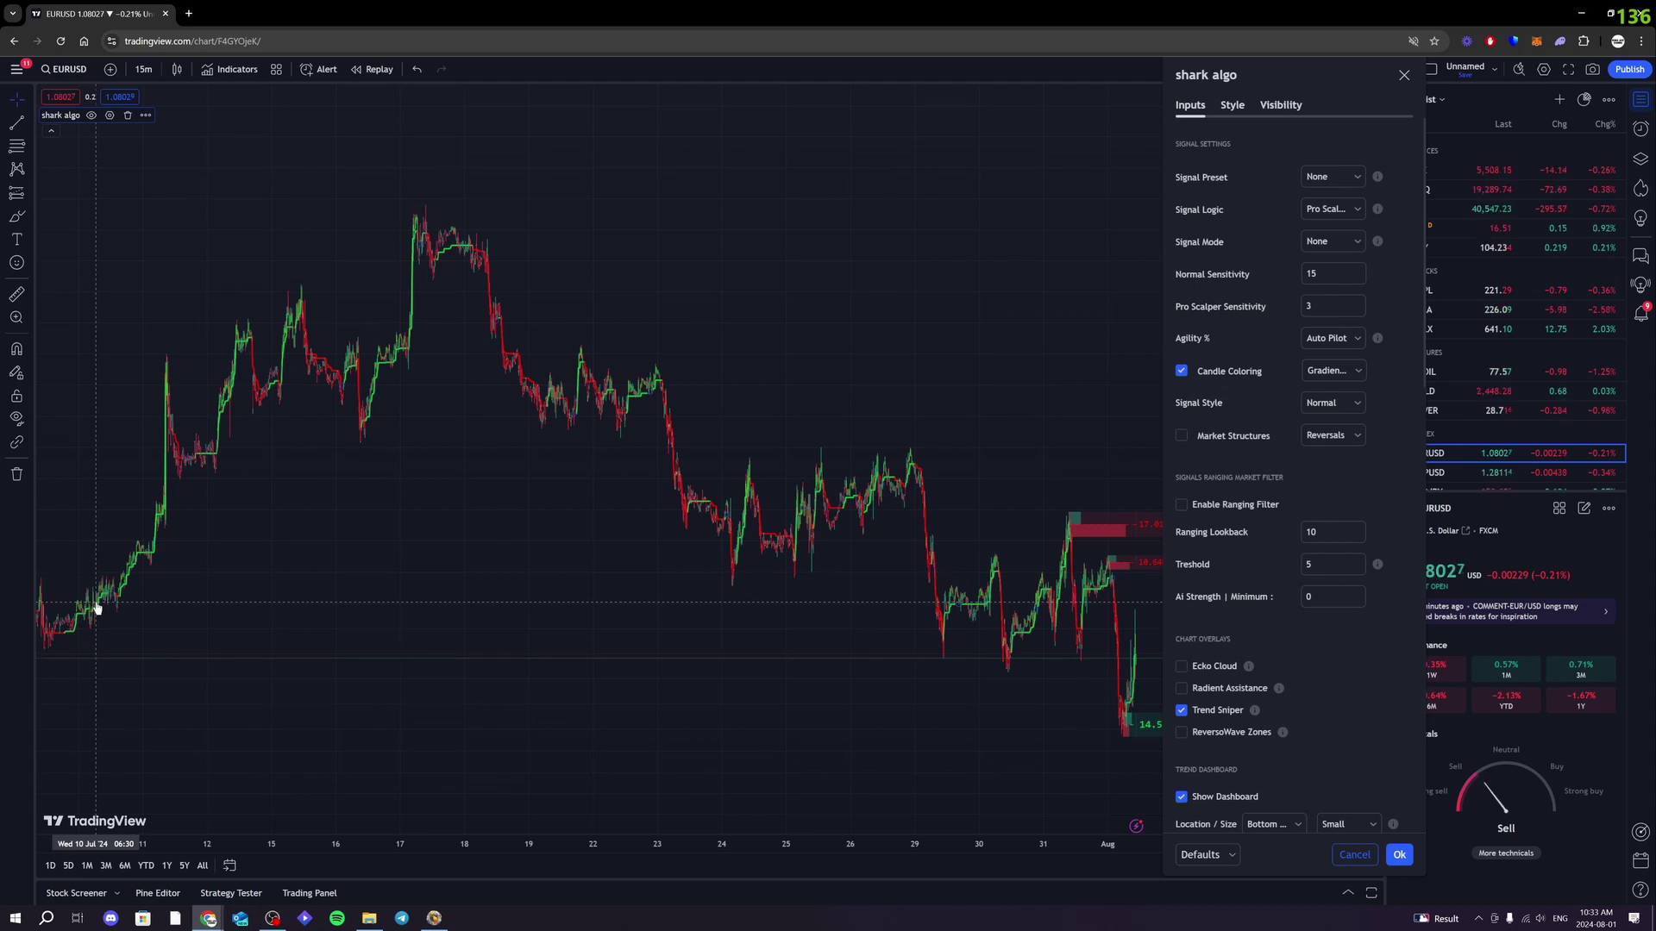
pyautogui.scroll(2, 895, 685)
pyautogui.scroll(3, 895, 685)
pyautogui.press('Escape')
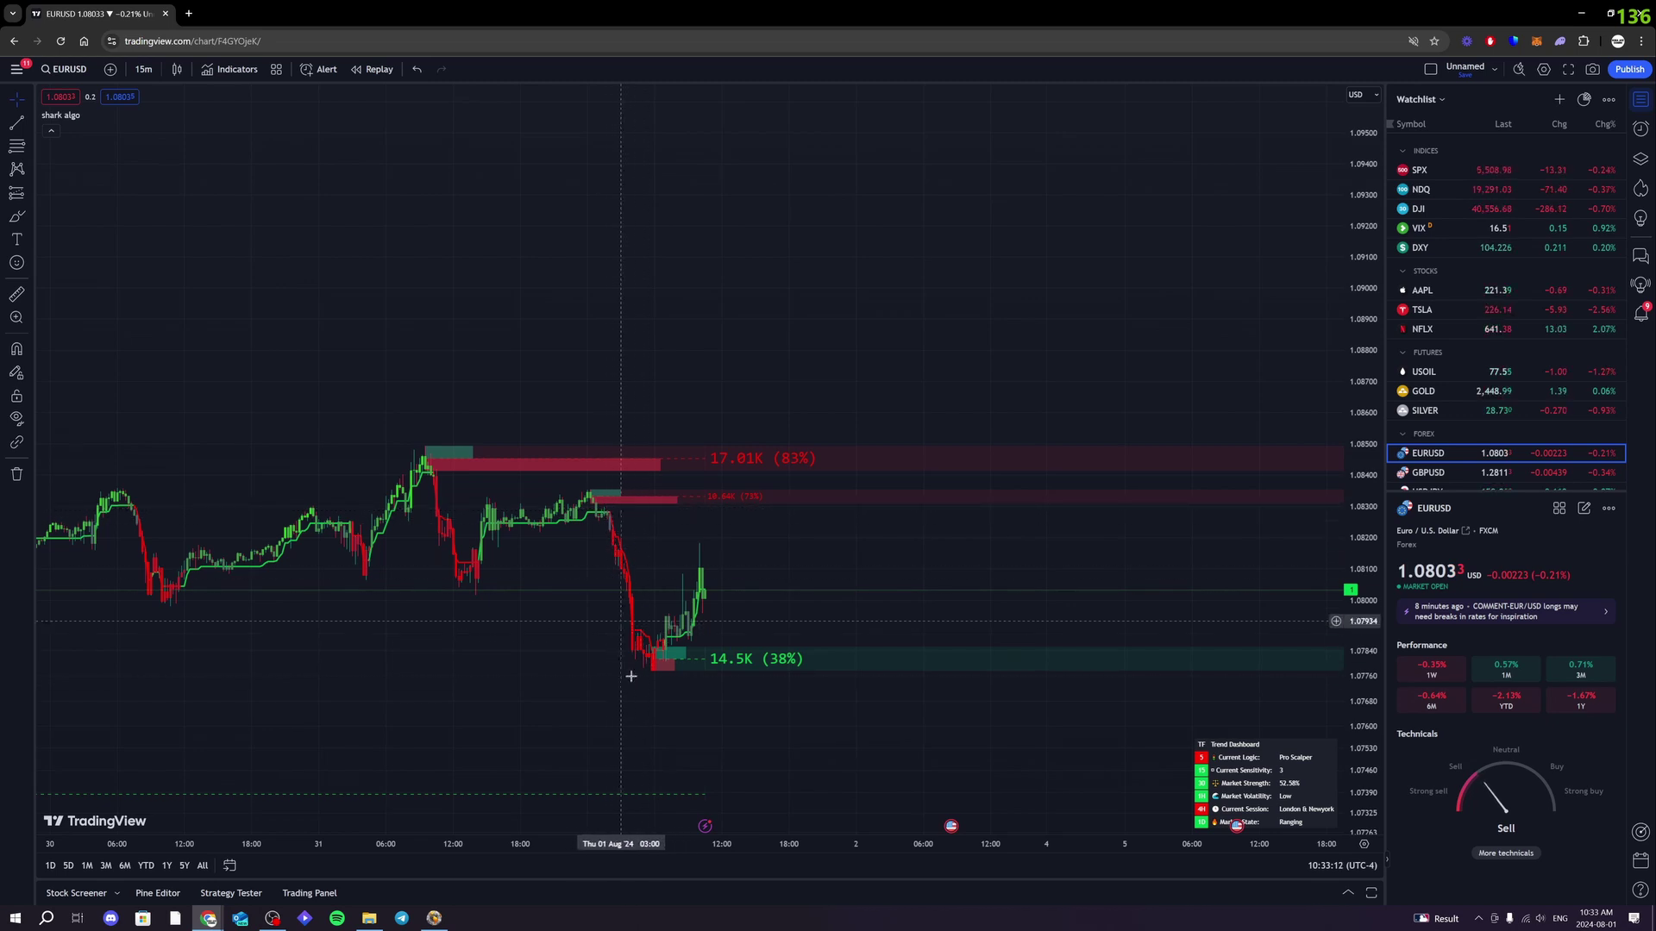
# - Open the shark algo settings beside the chart, then make the shark algo bands visible again
pyautogui.scroll(-2, 448, 646)
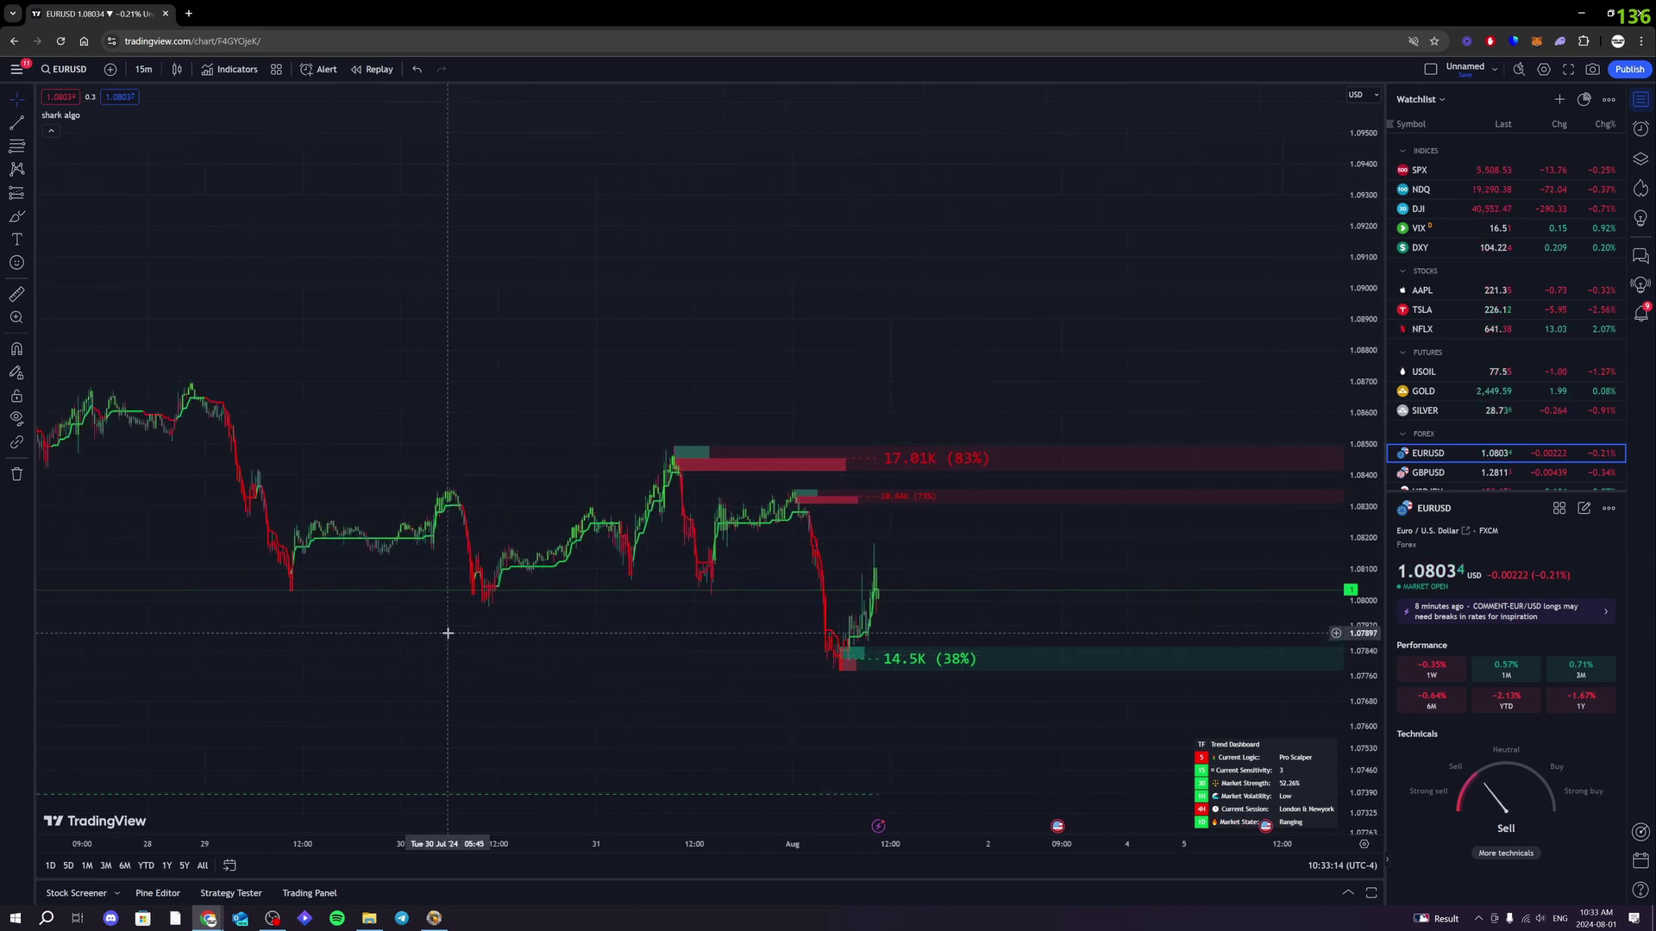
pyautogui.click(108, 115)
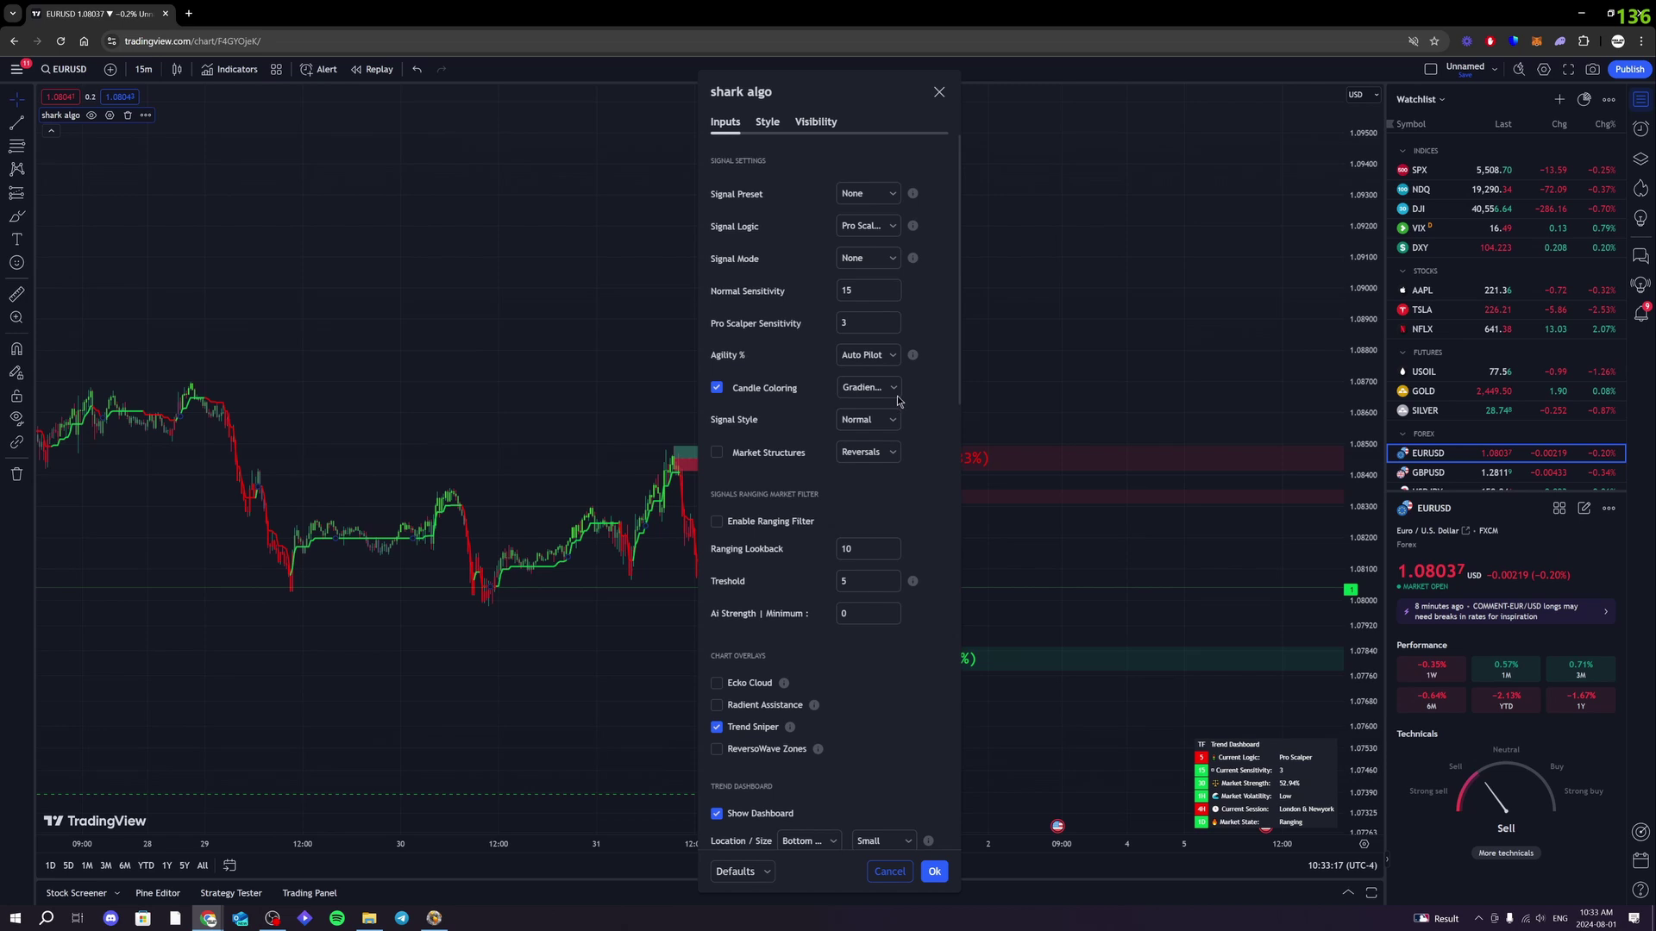
pyautogui.moveTo(875, 97); pyautogui.dragTo(1303, 101)
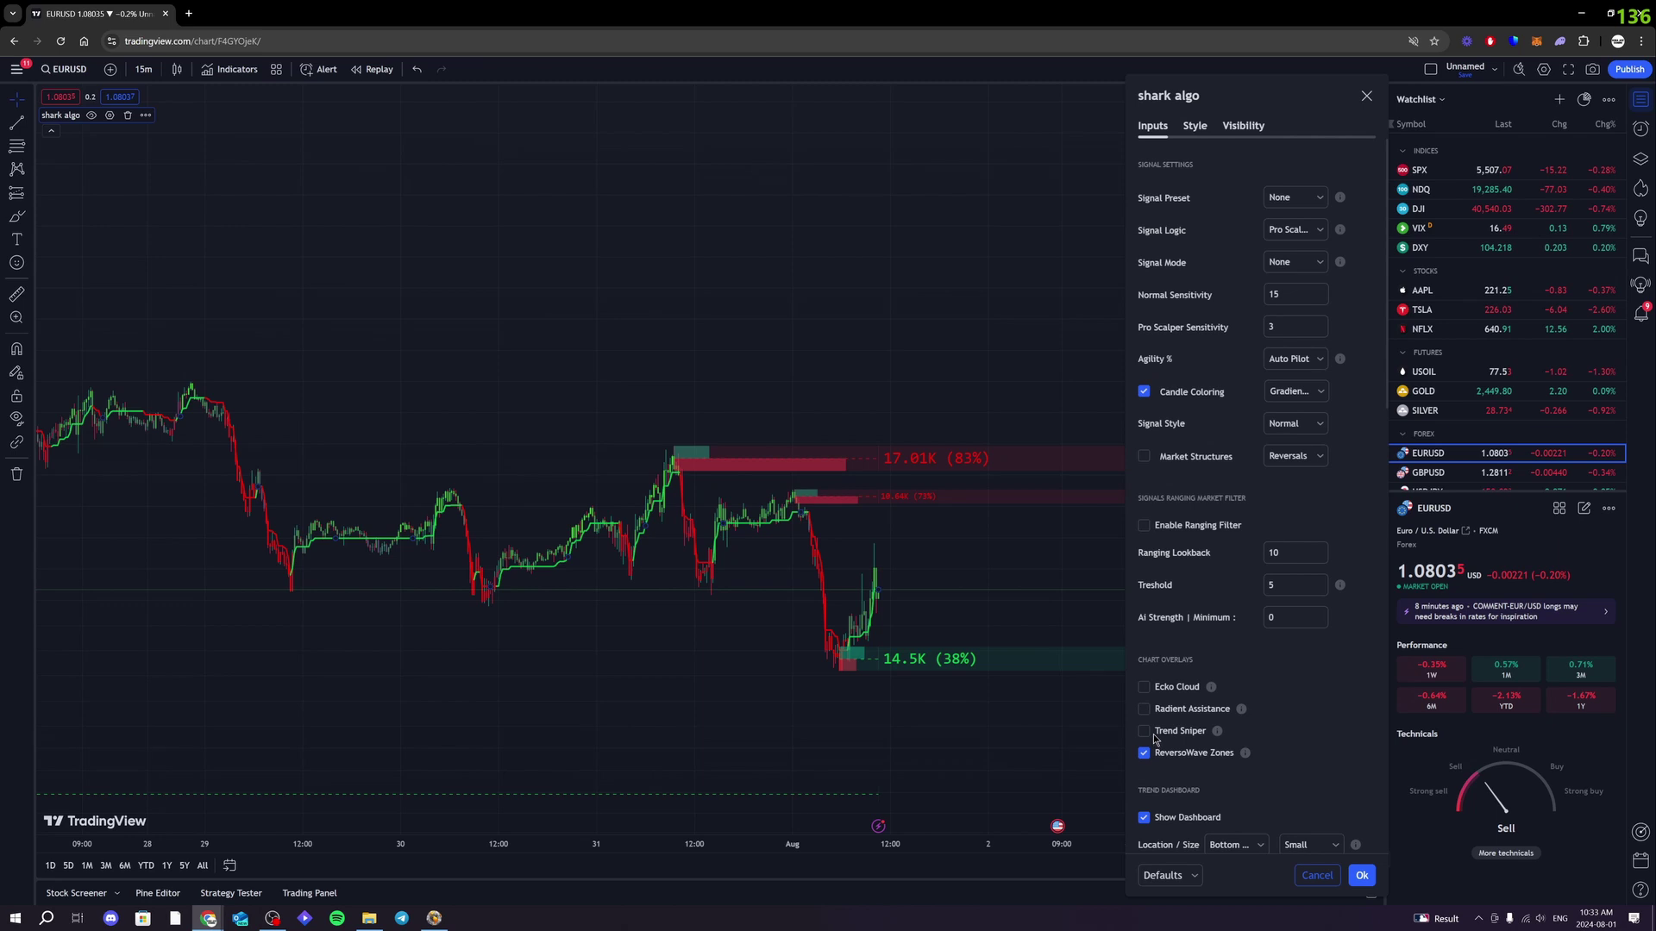
pyautogui.click(579, 342)
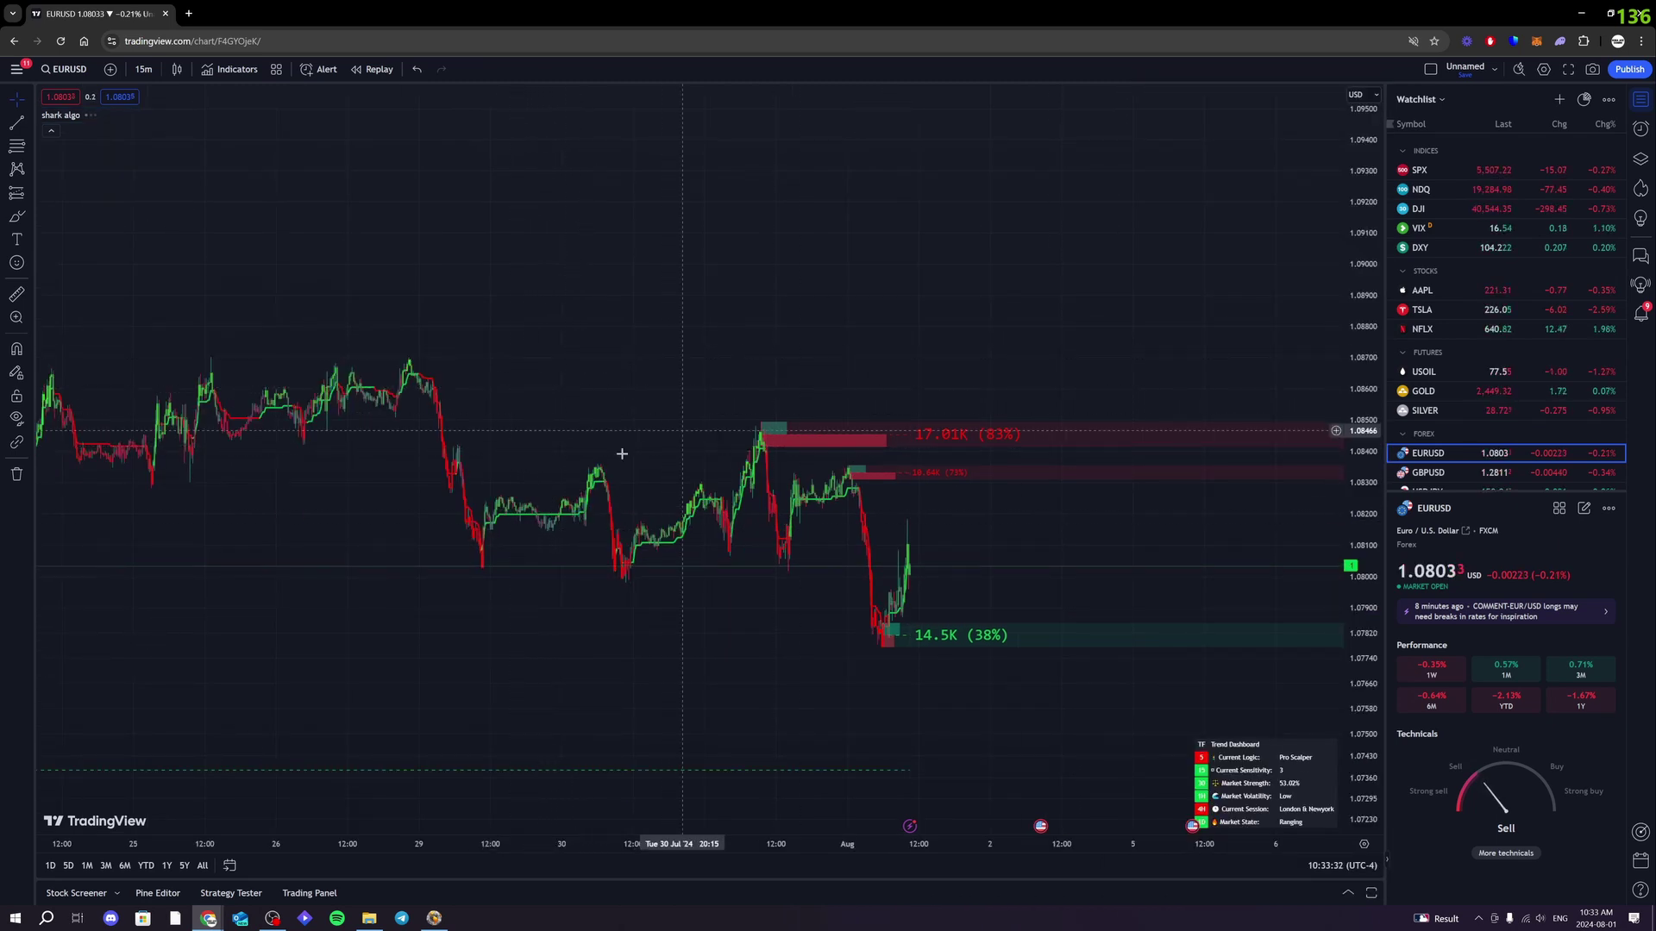
pyautogui.click(100, 121)
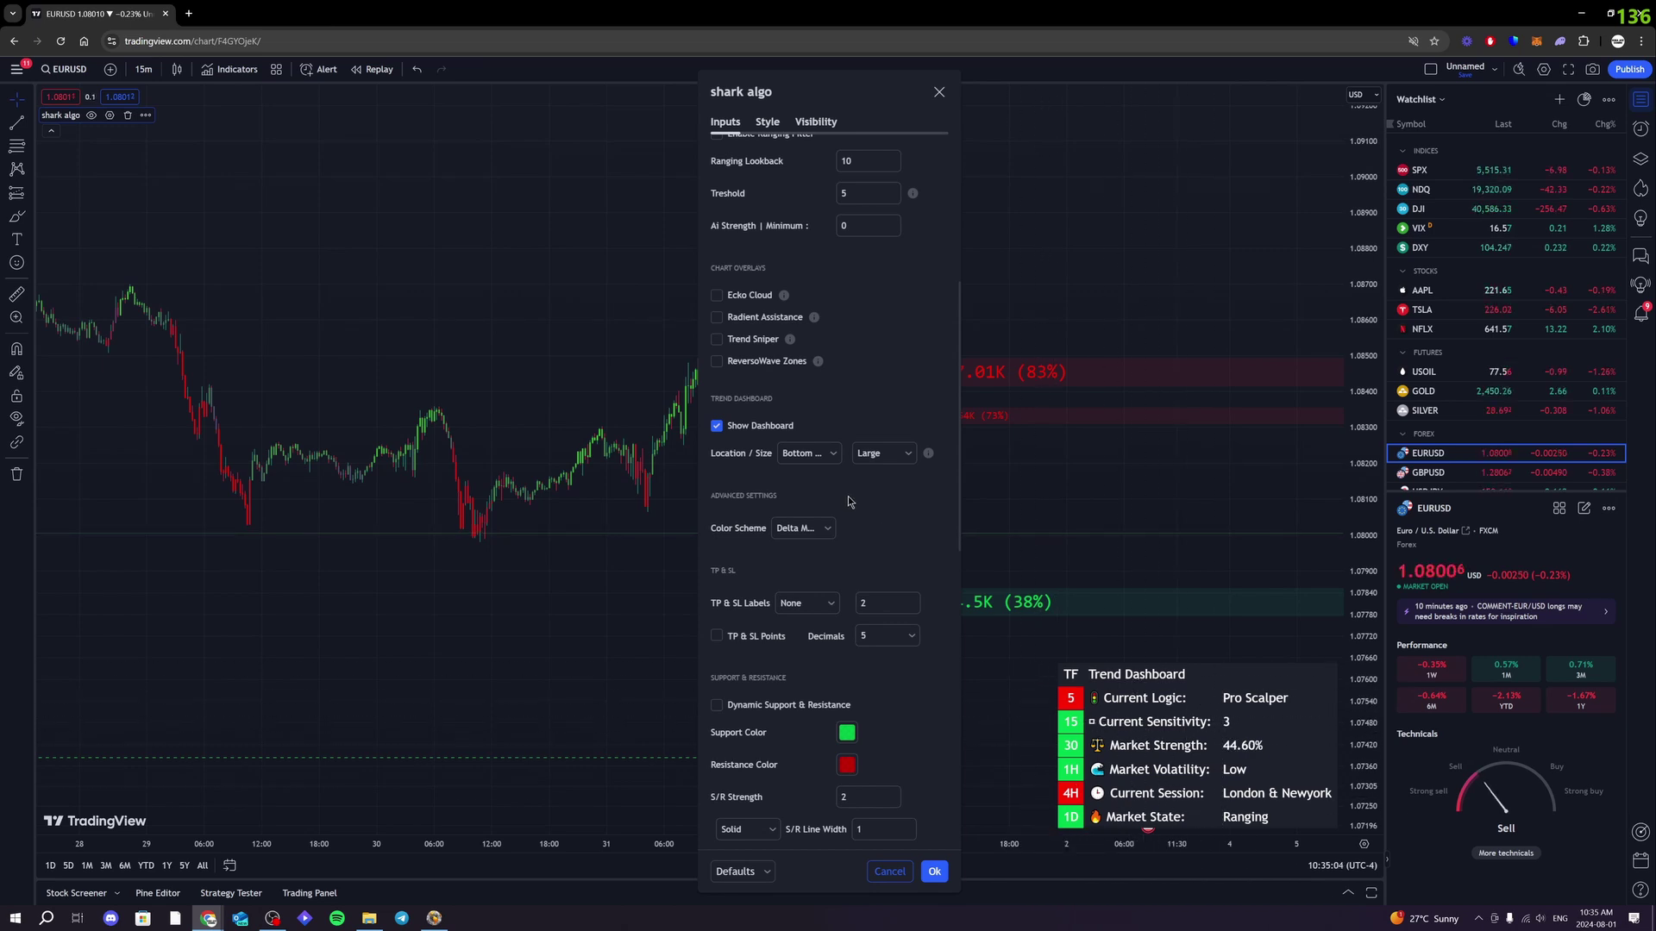
# - Set the Trend Dashboard to Tiny at Top Right and close the indicator settings
pyautogui.click(905, 466)
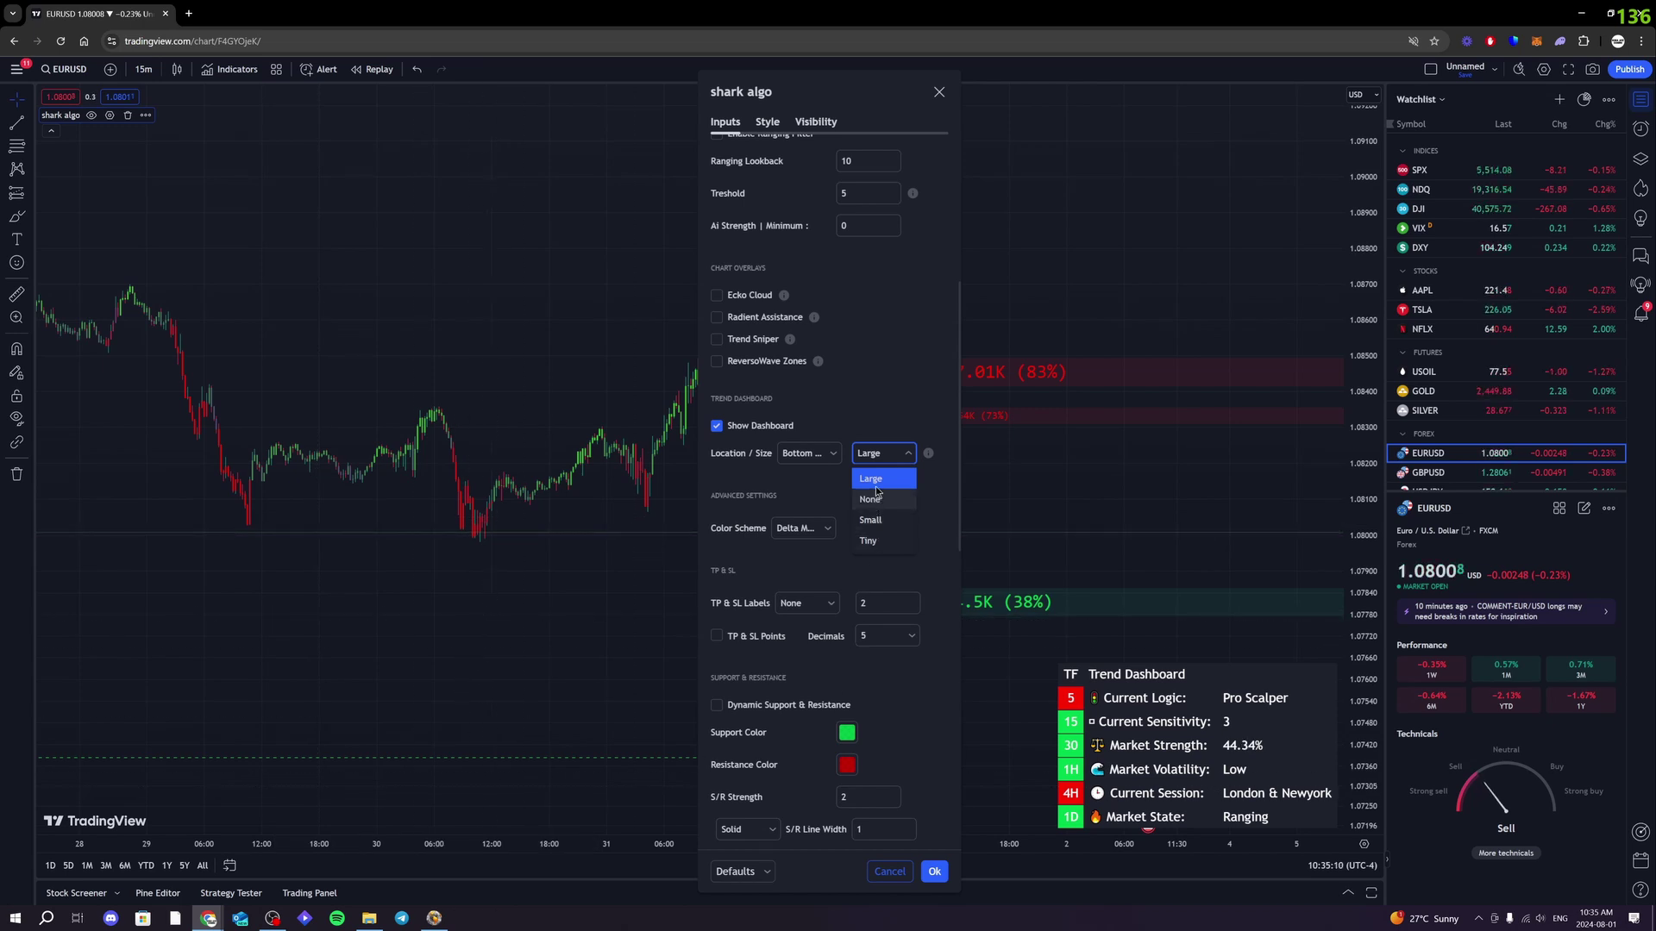
pyautogui.click(869, 541)
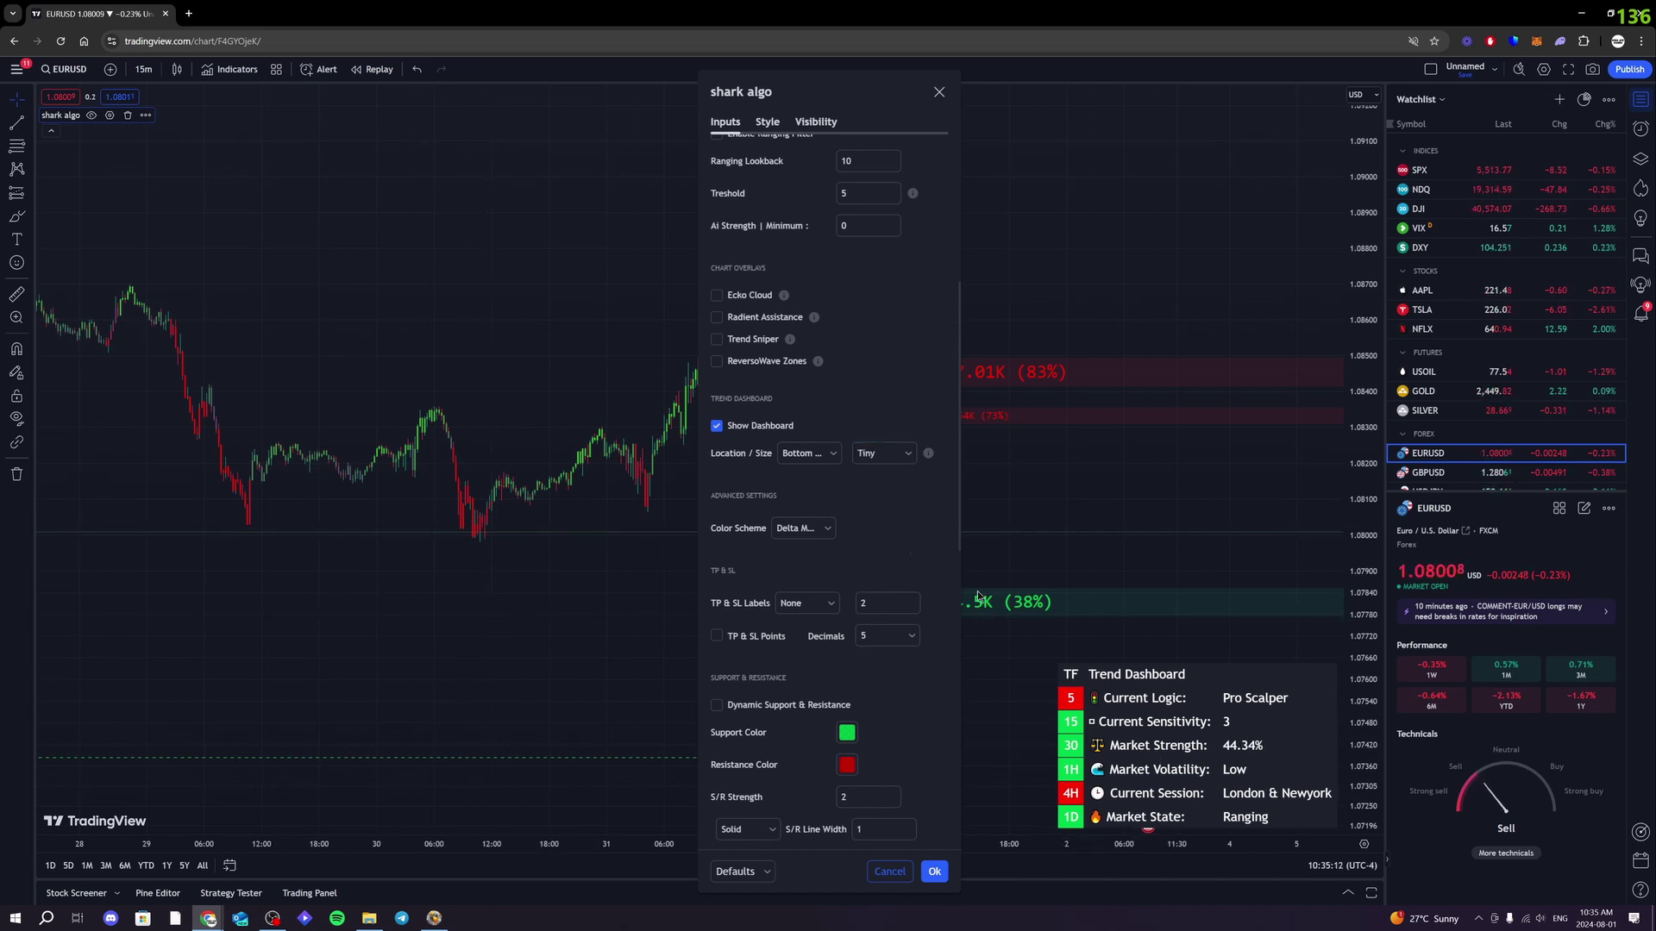
pyautogui.click(809, 453)
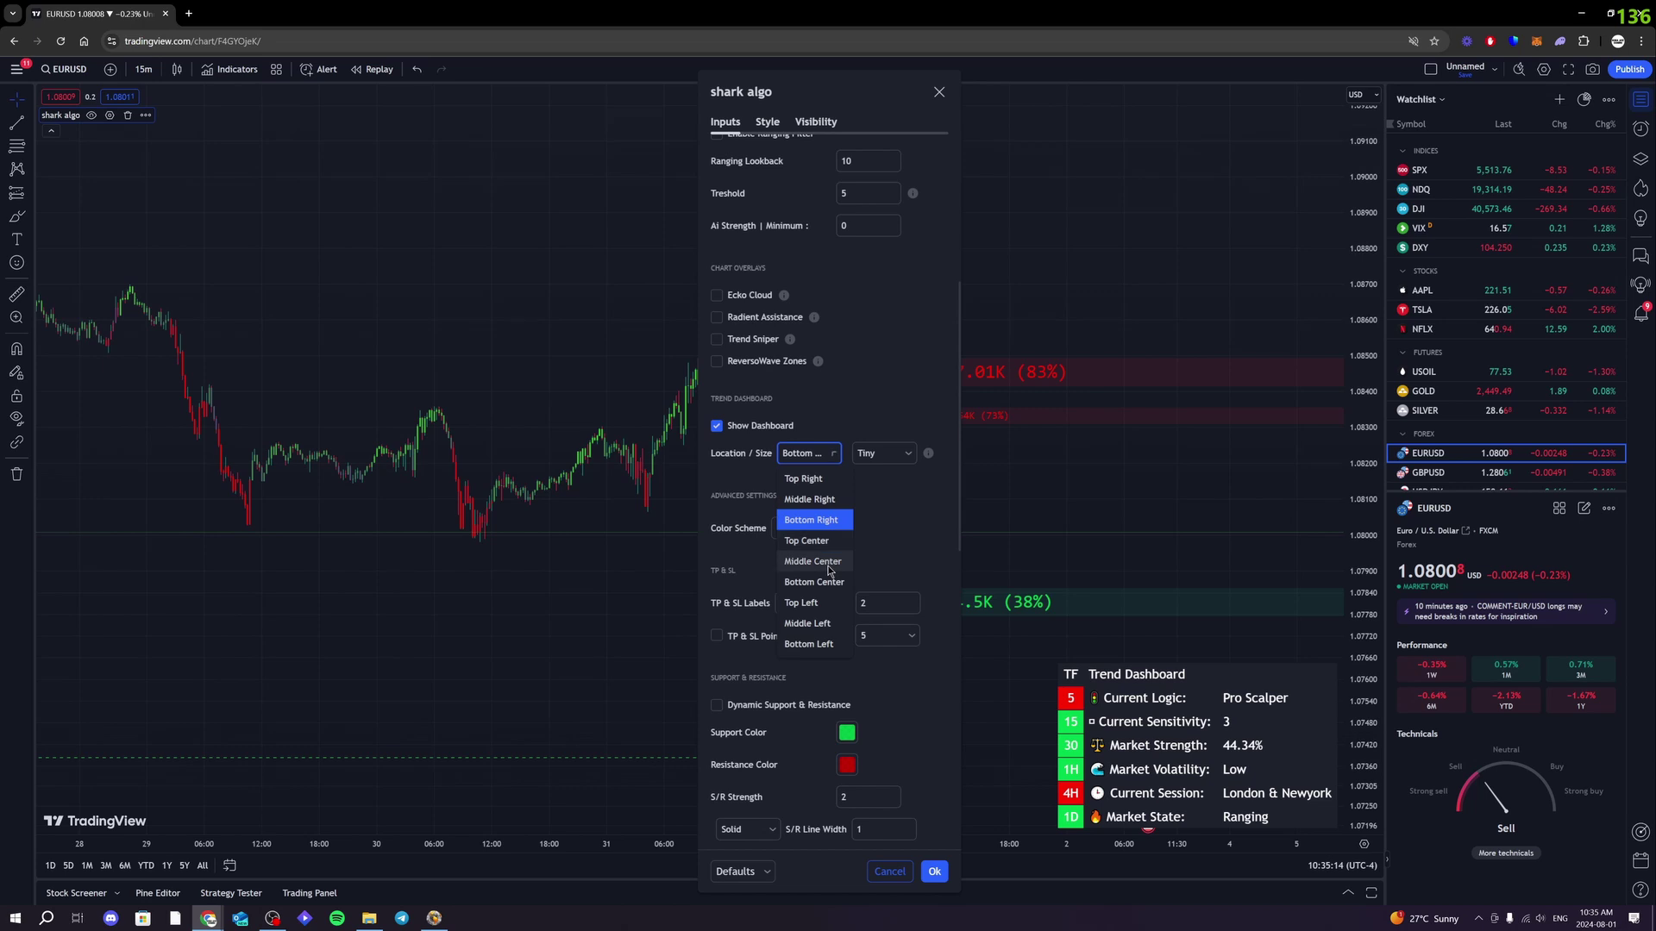
pyautogui.click(823, 481)
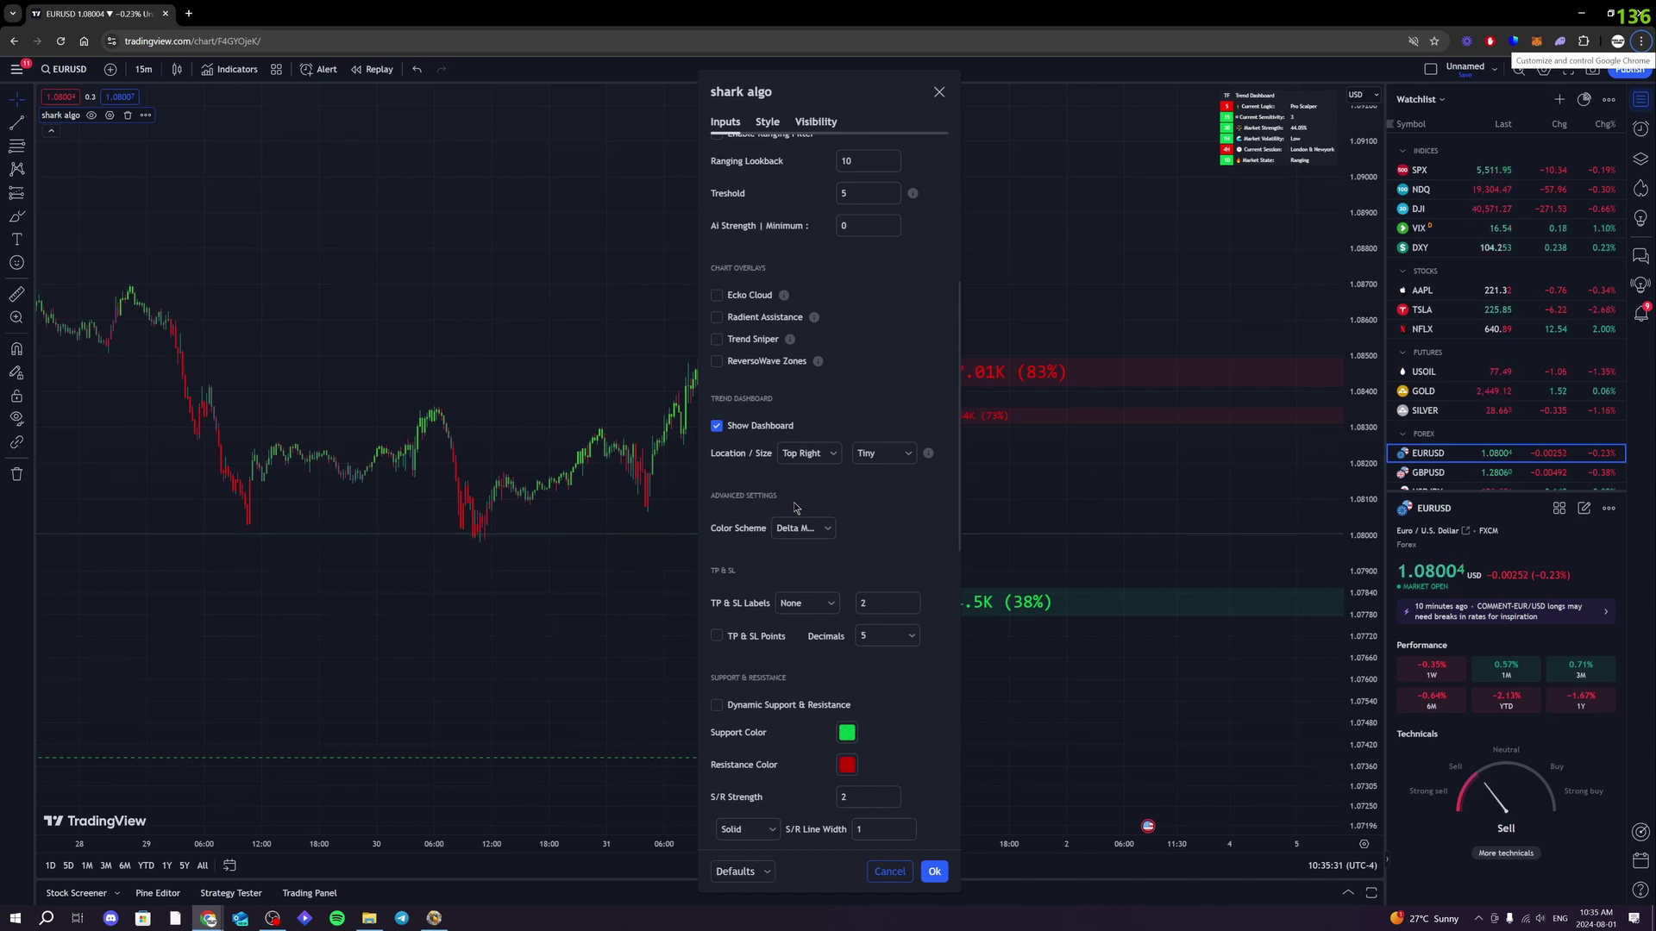
pyautogui.scroll(-2, 795, 509)
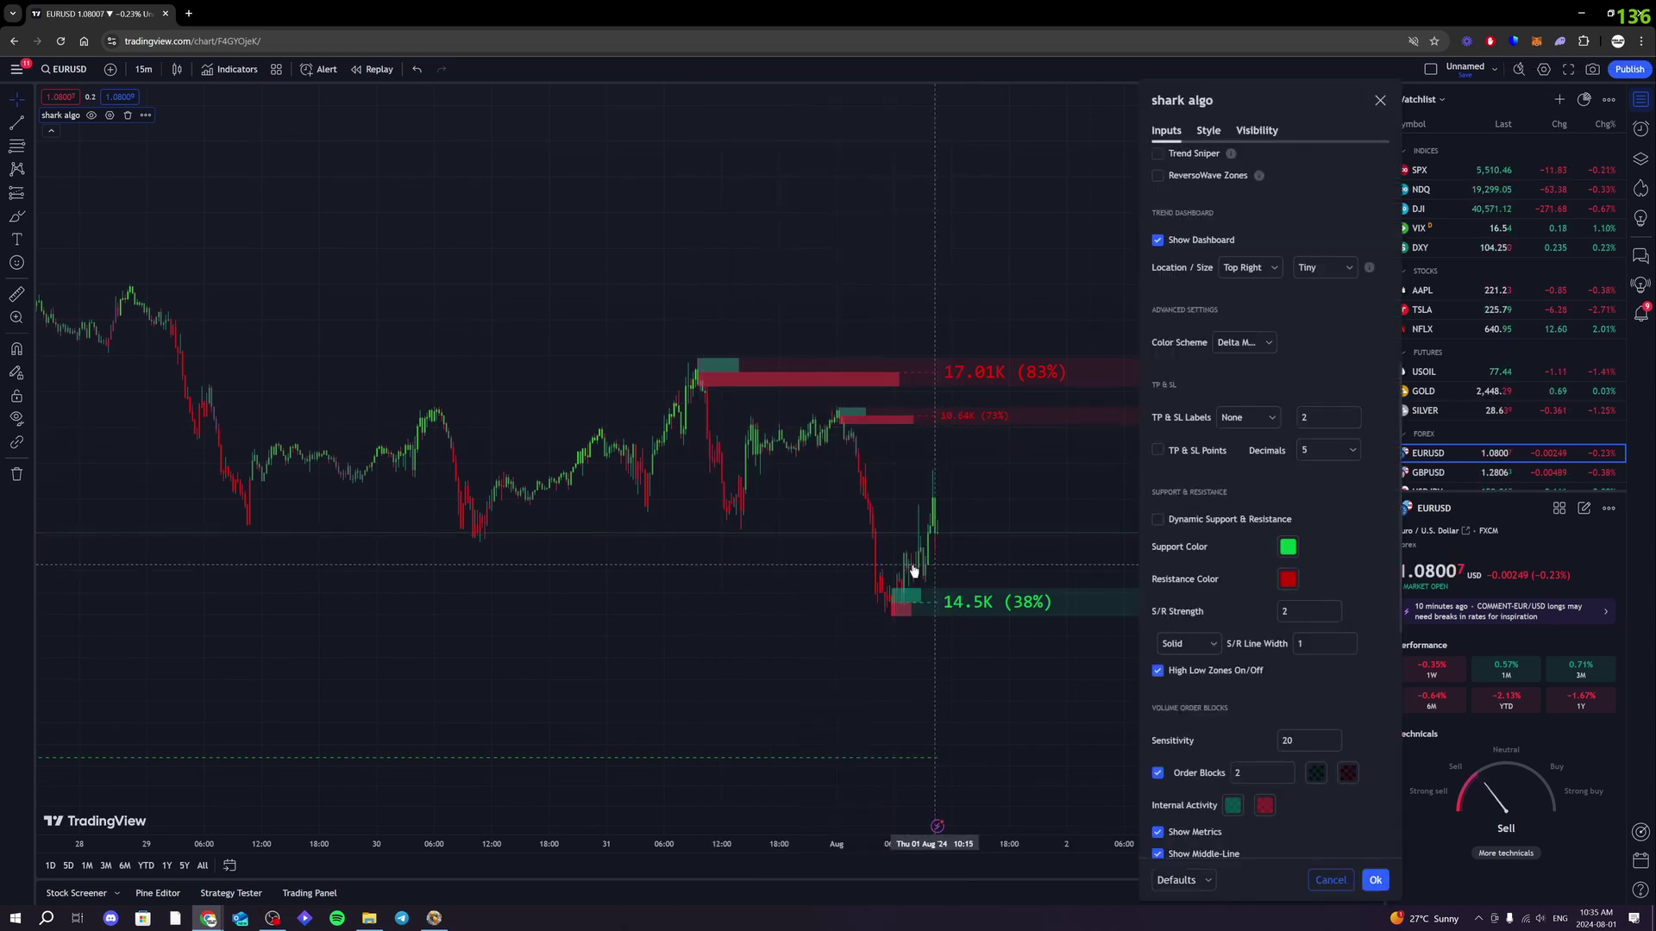
pyautogui.scroll(3, 914, 569)
pyautogui.press('Escape')
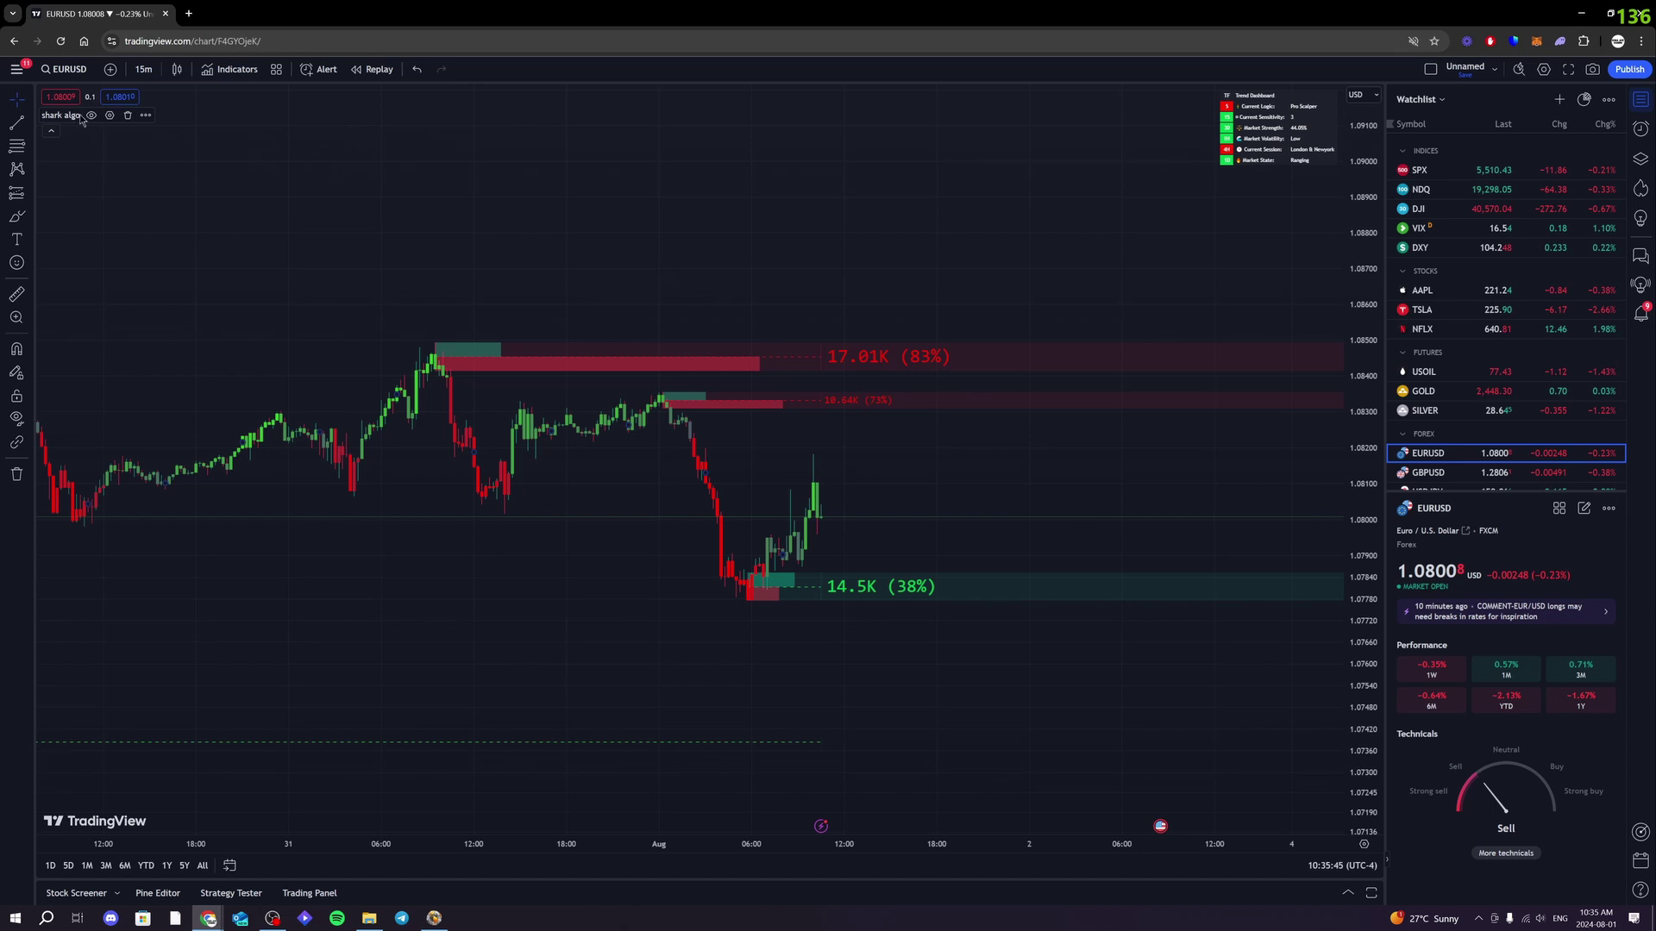
# - Reopen the shark algo settings beside the chart and set the Color Scheme to Delta Mode
pyautogui.doubleClick(80, 119)
pyautogui.moveTo(845, 104); pyautogui.dragTo(1233, 122)
pyautogui.scroll(-6, 1187, 467)
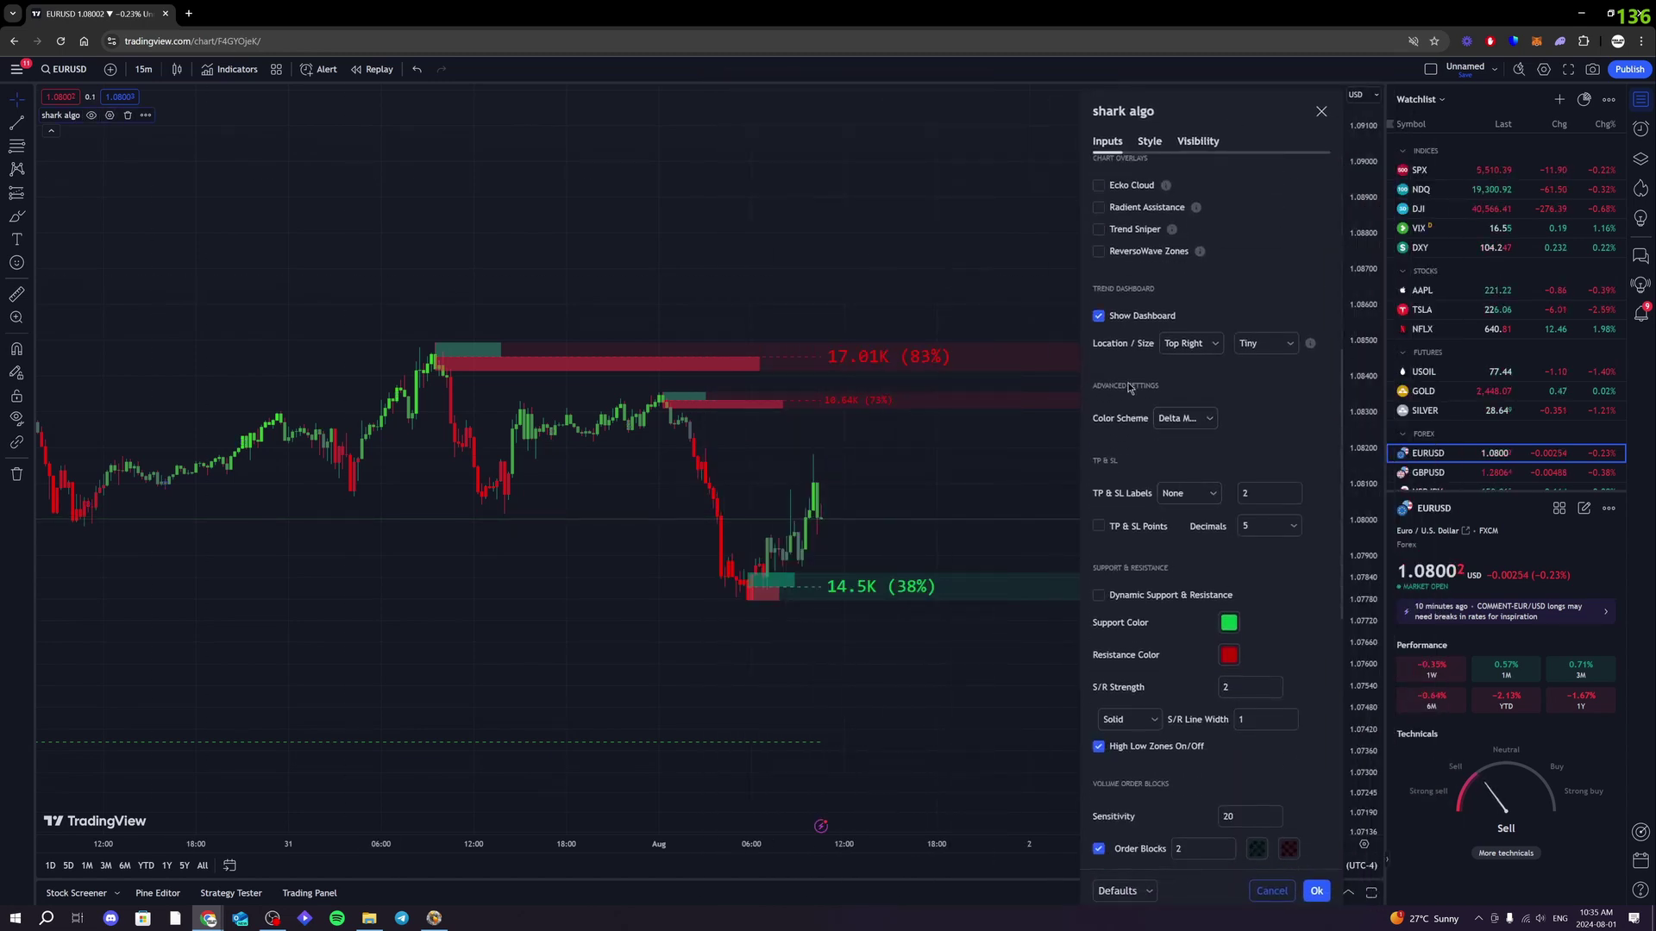
pyautogui.click(1180, 419)
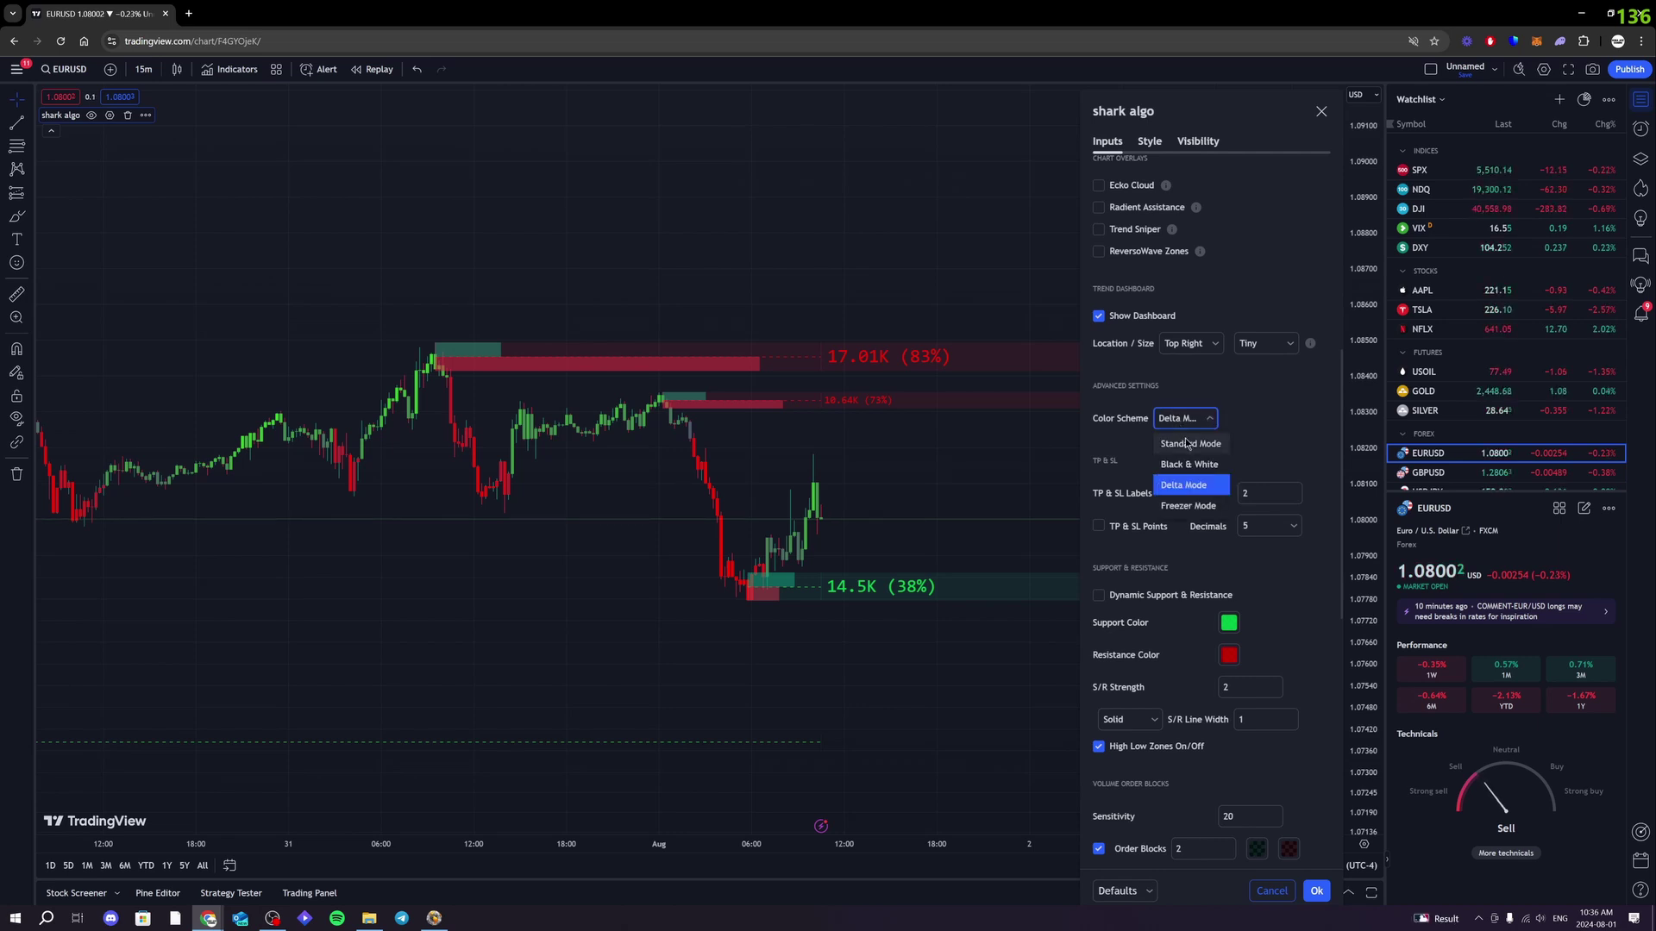
pyautogui.click(1190, 507)
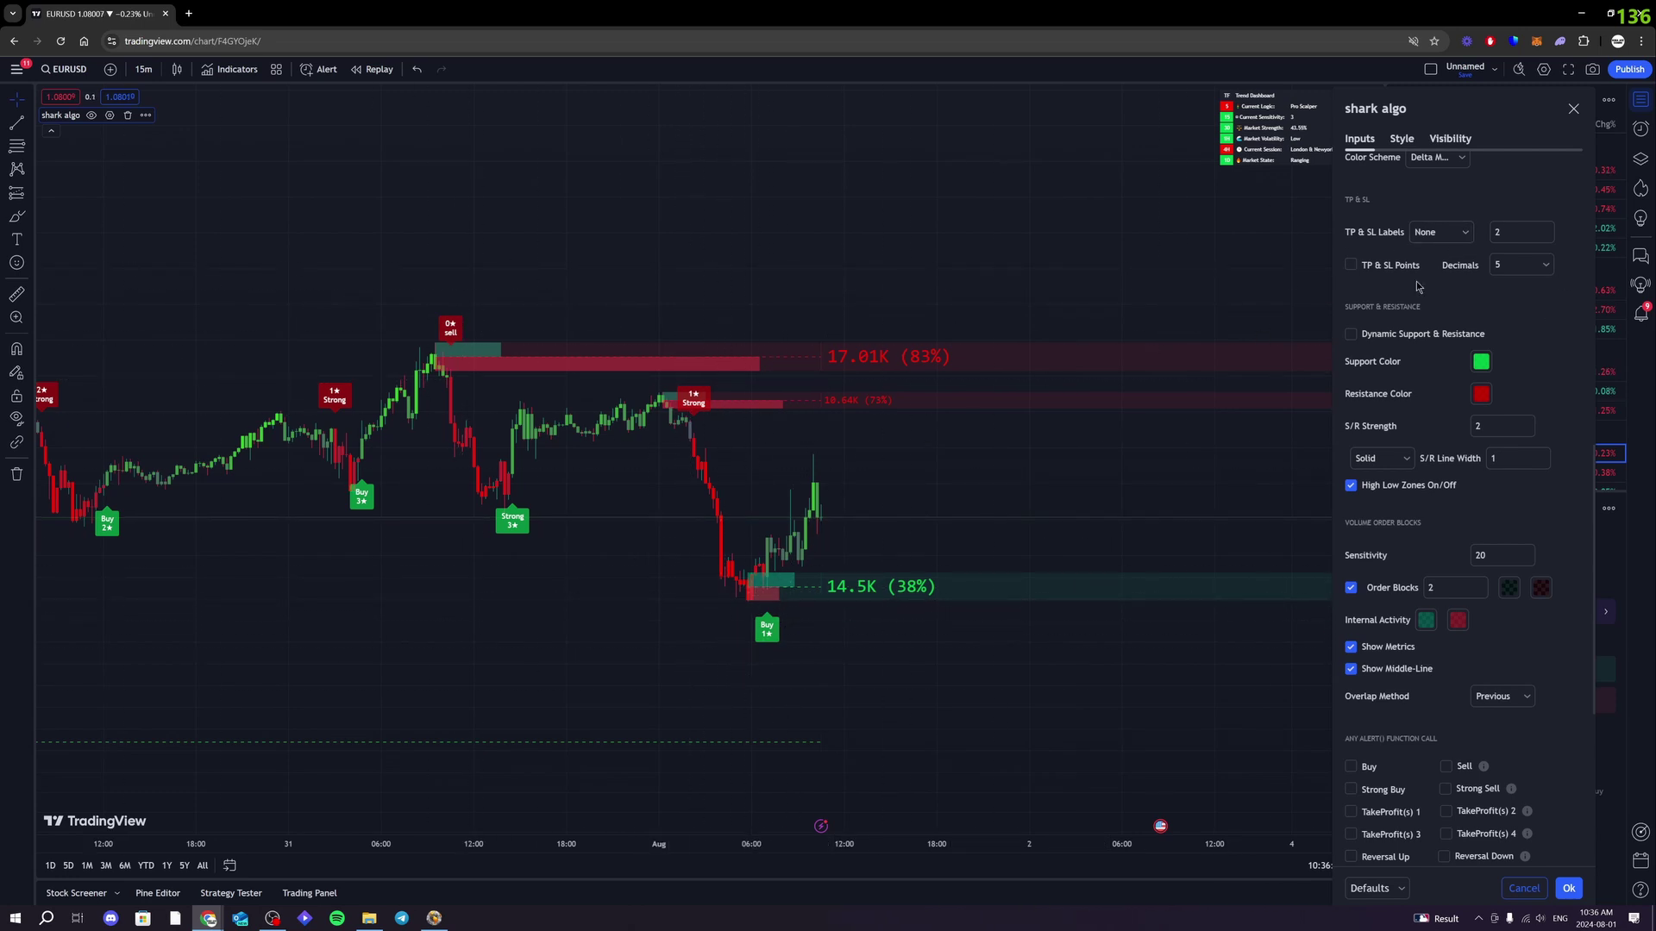
# - Set TP & SL Labels to Advanced + Entry and enable TP & SL Points
pyautogui.click(1432, 237)
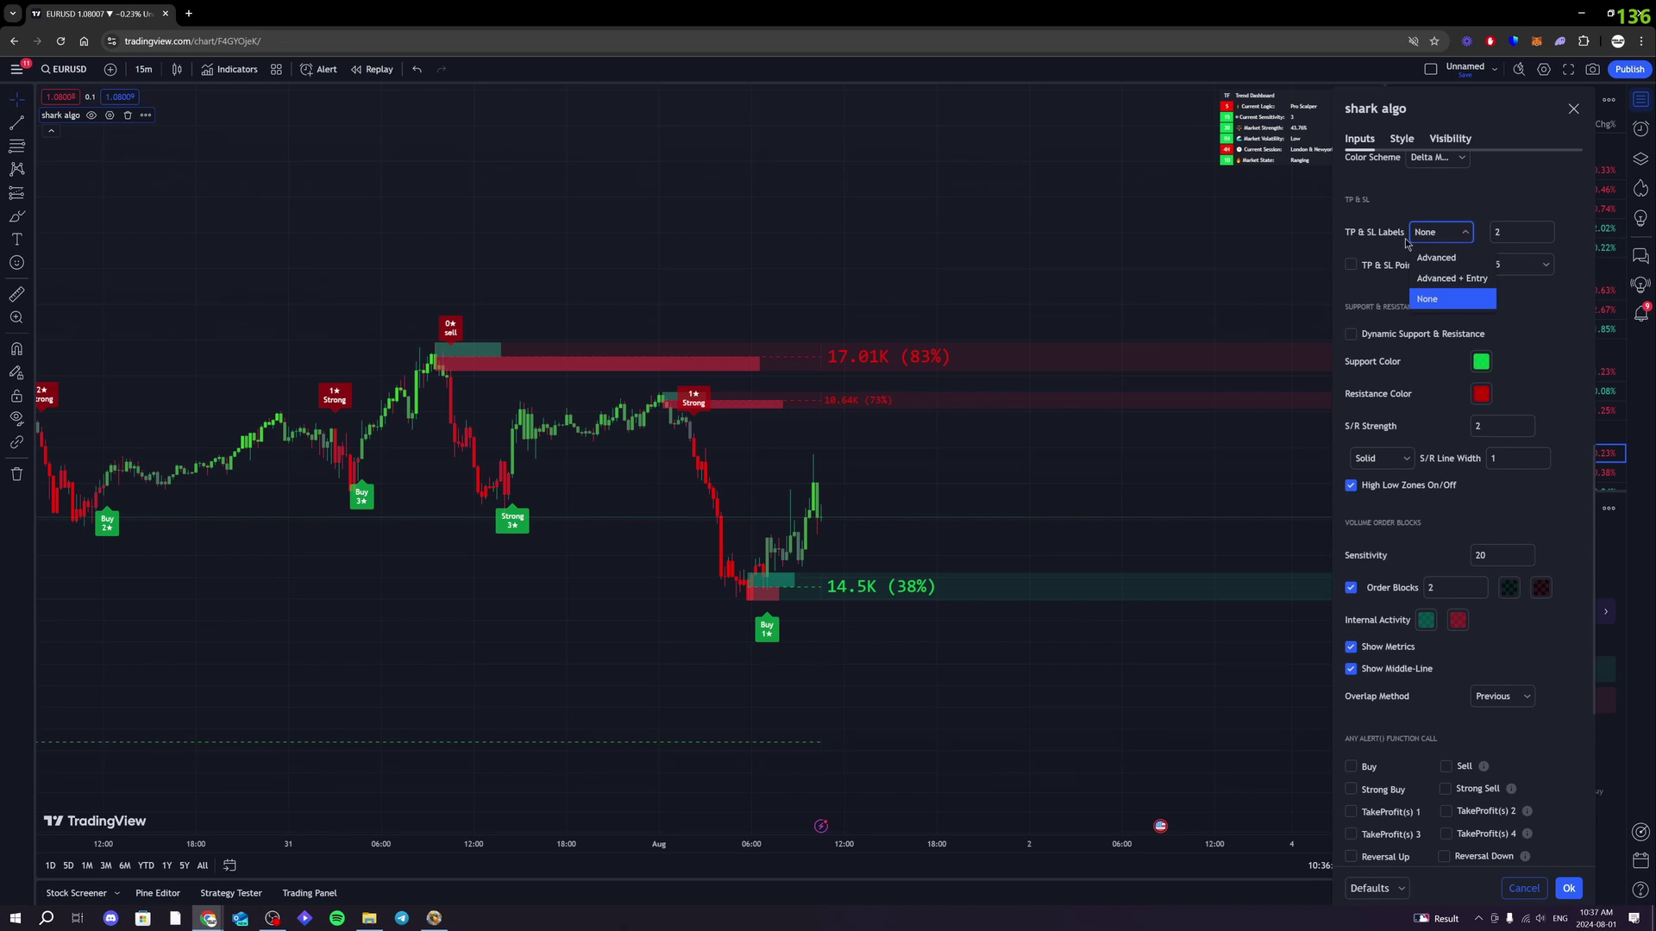
pyautogui.click(1449, 278)
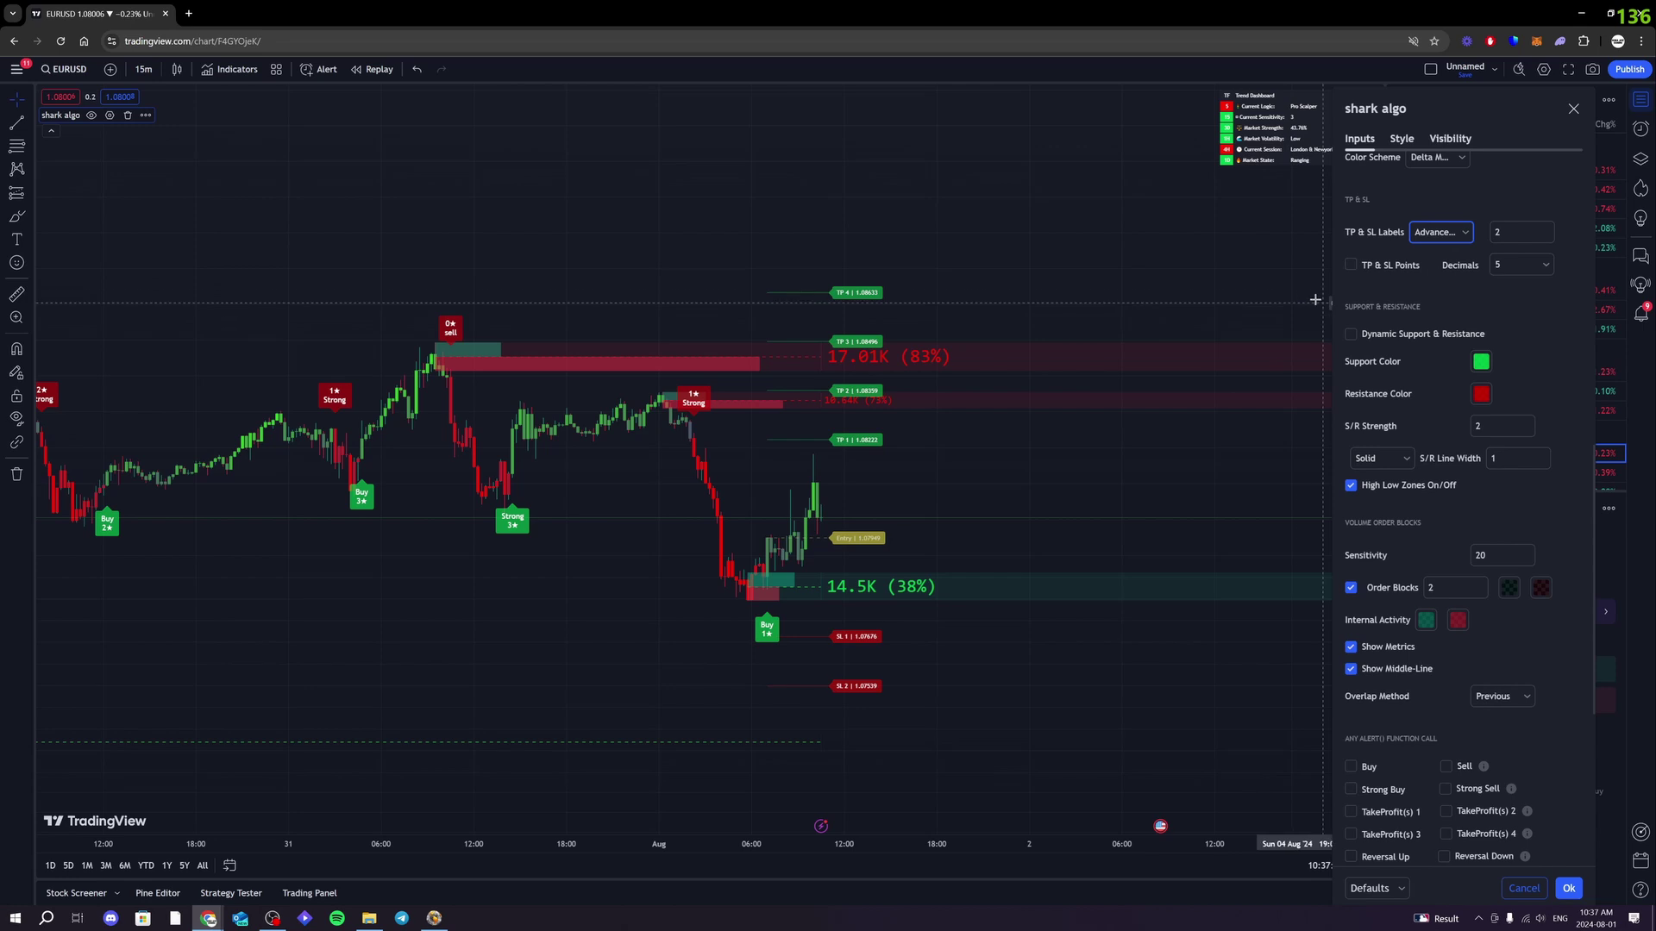
pyautogui.click(1350, 265)
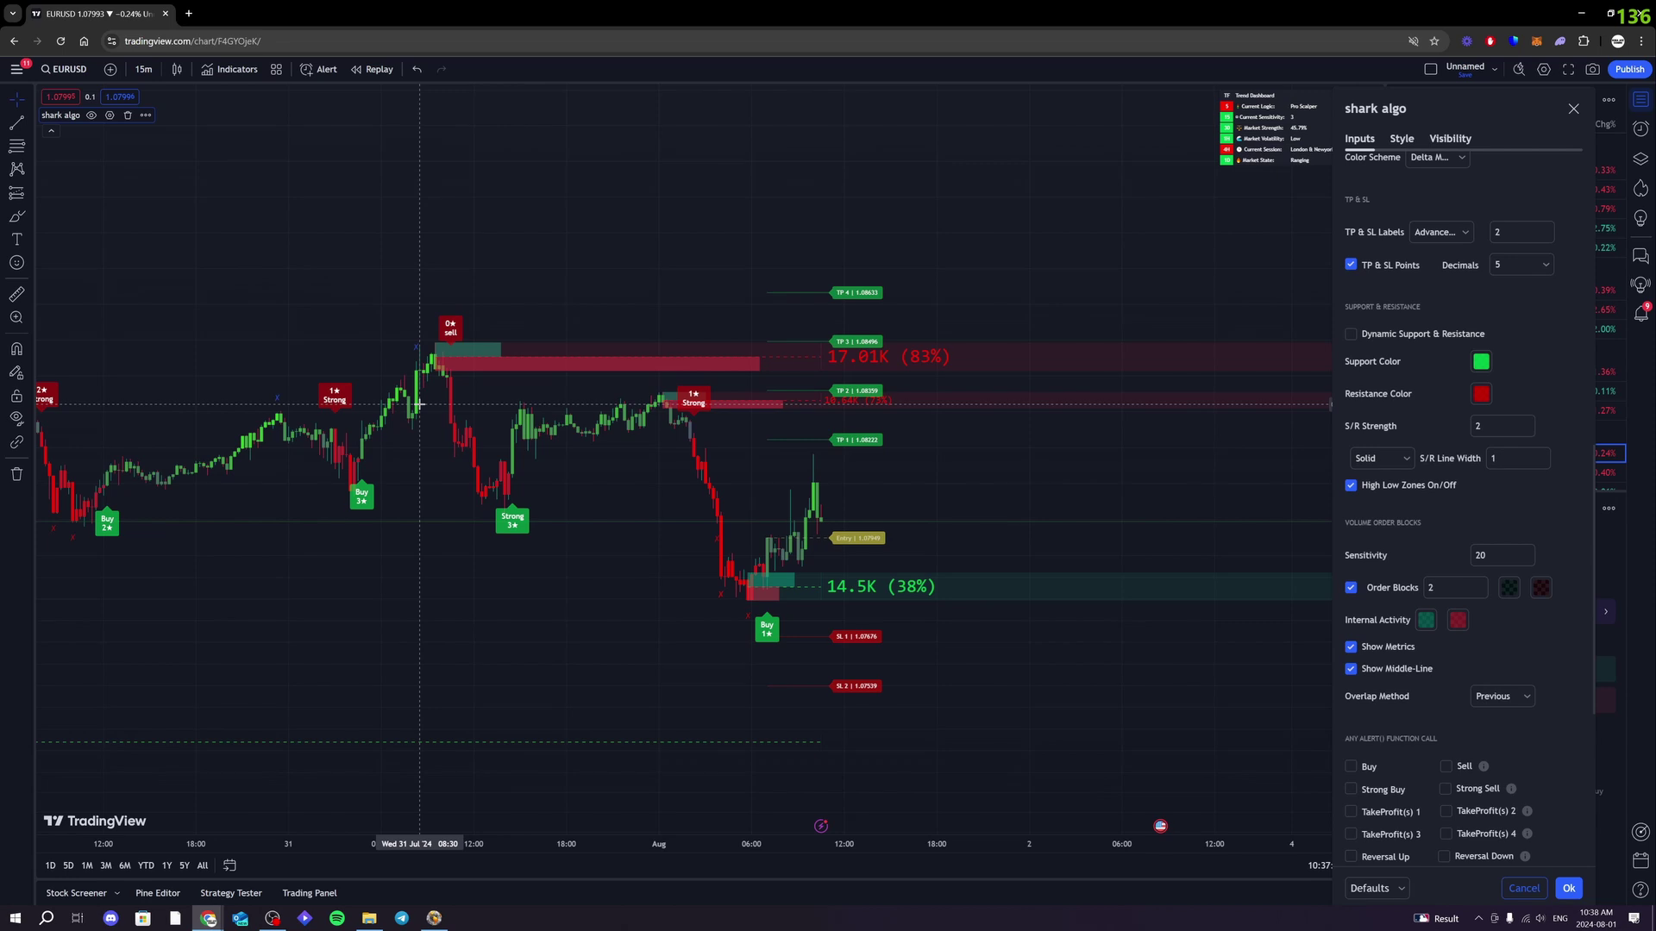
# - Turn off TP & SL Points and set TP & SL Labels back to None
pyautogui.click(1351, 265)
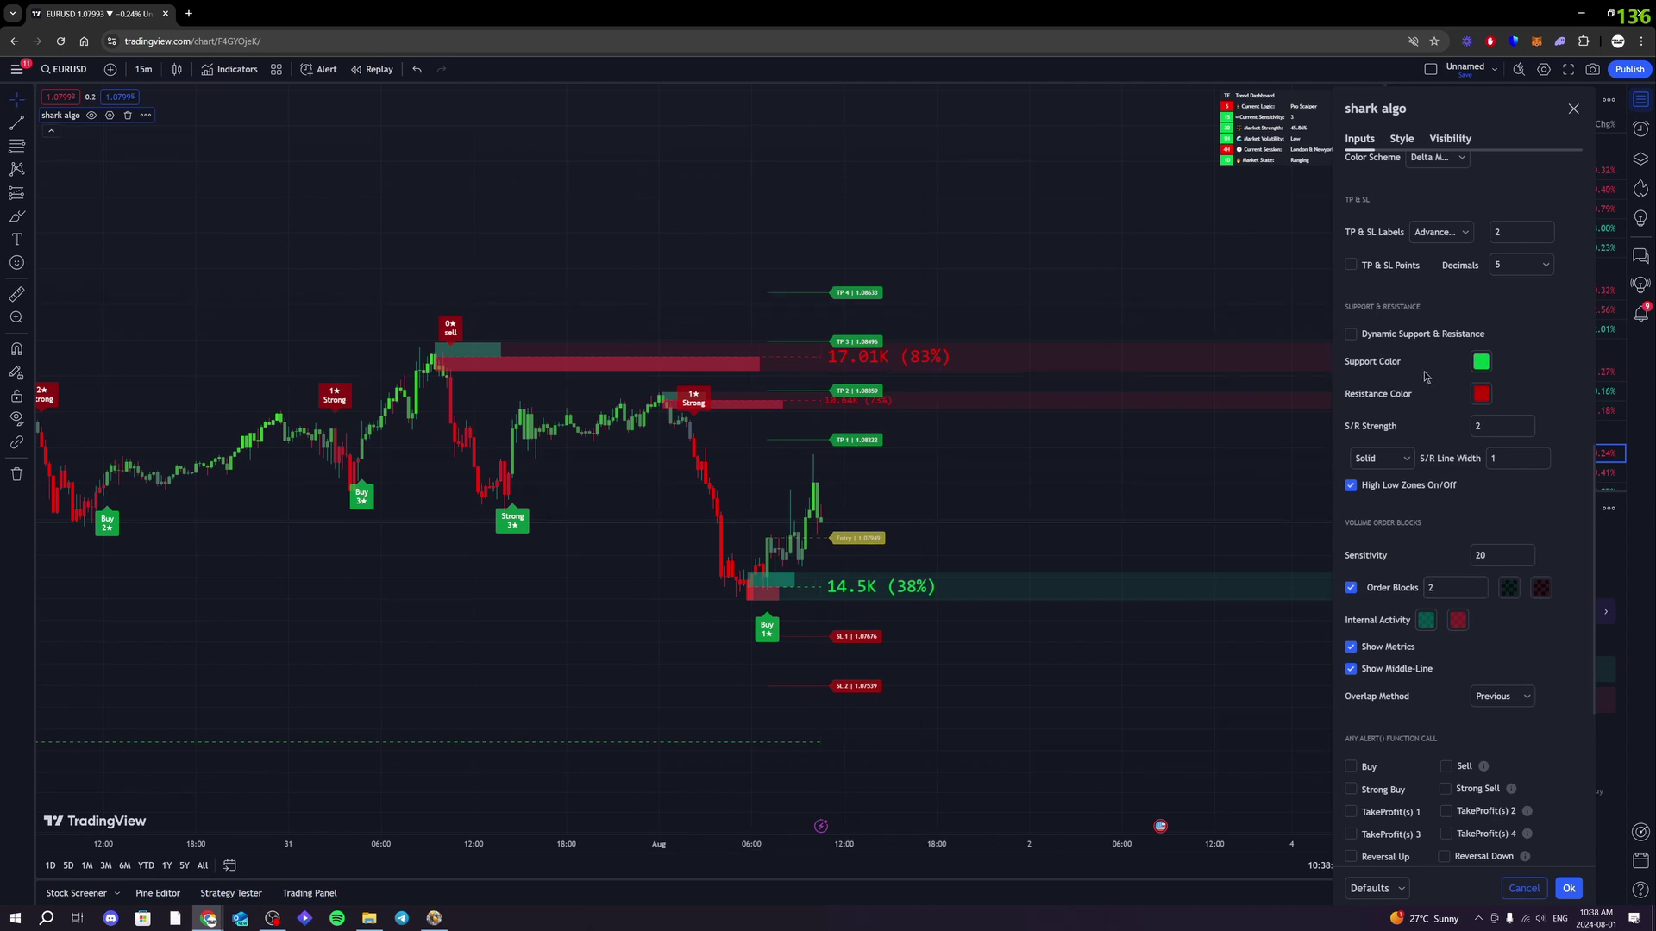
pyautogui.click(1438, 232)
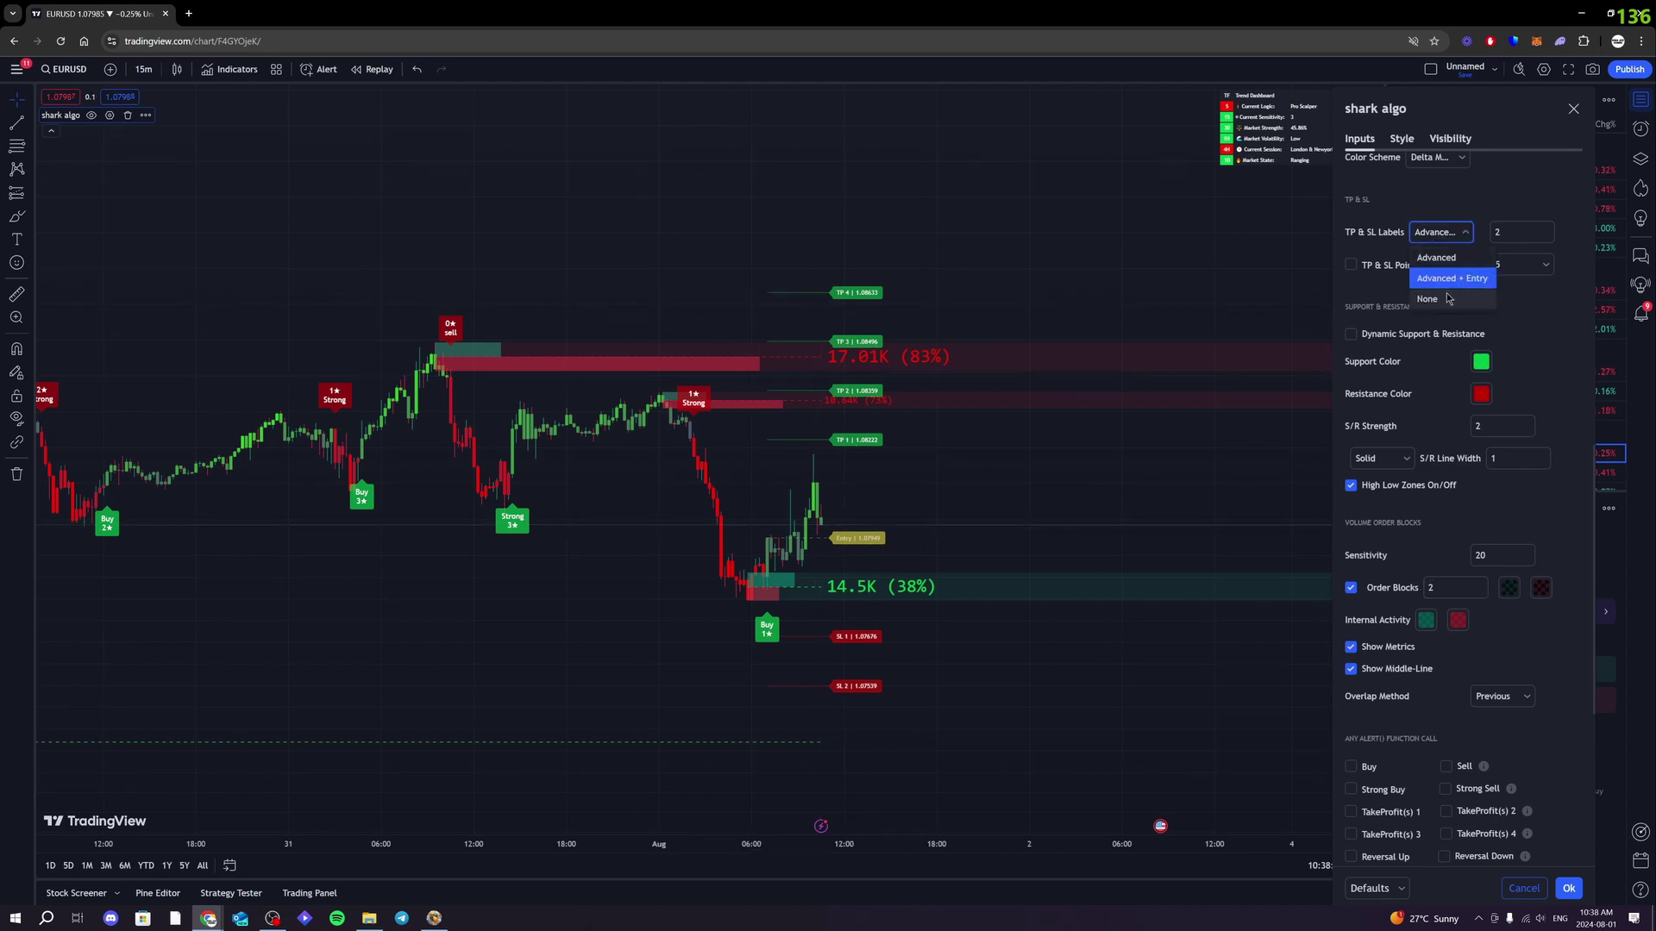
pyautogui.click(1442, 302)
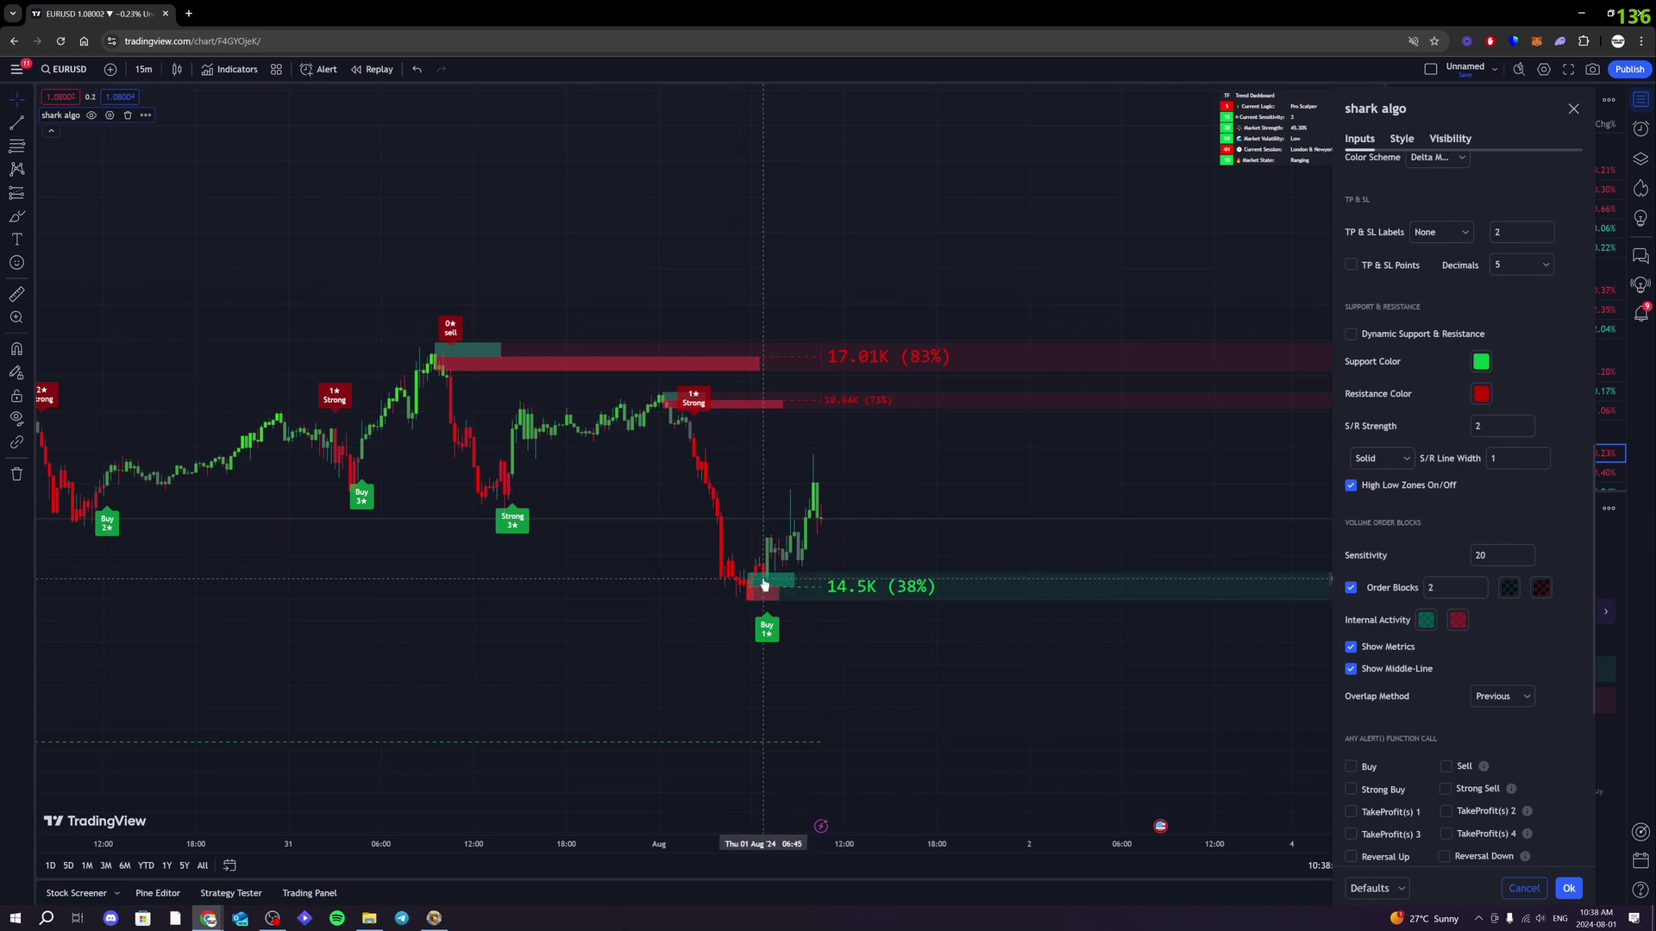
# - Disable Order Blocks and enable Dynamic Support & Resistance
pyautogui.click(1350, 587)
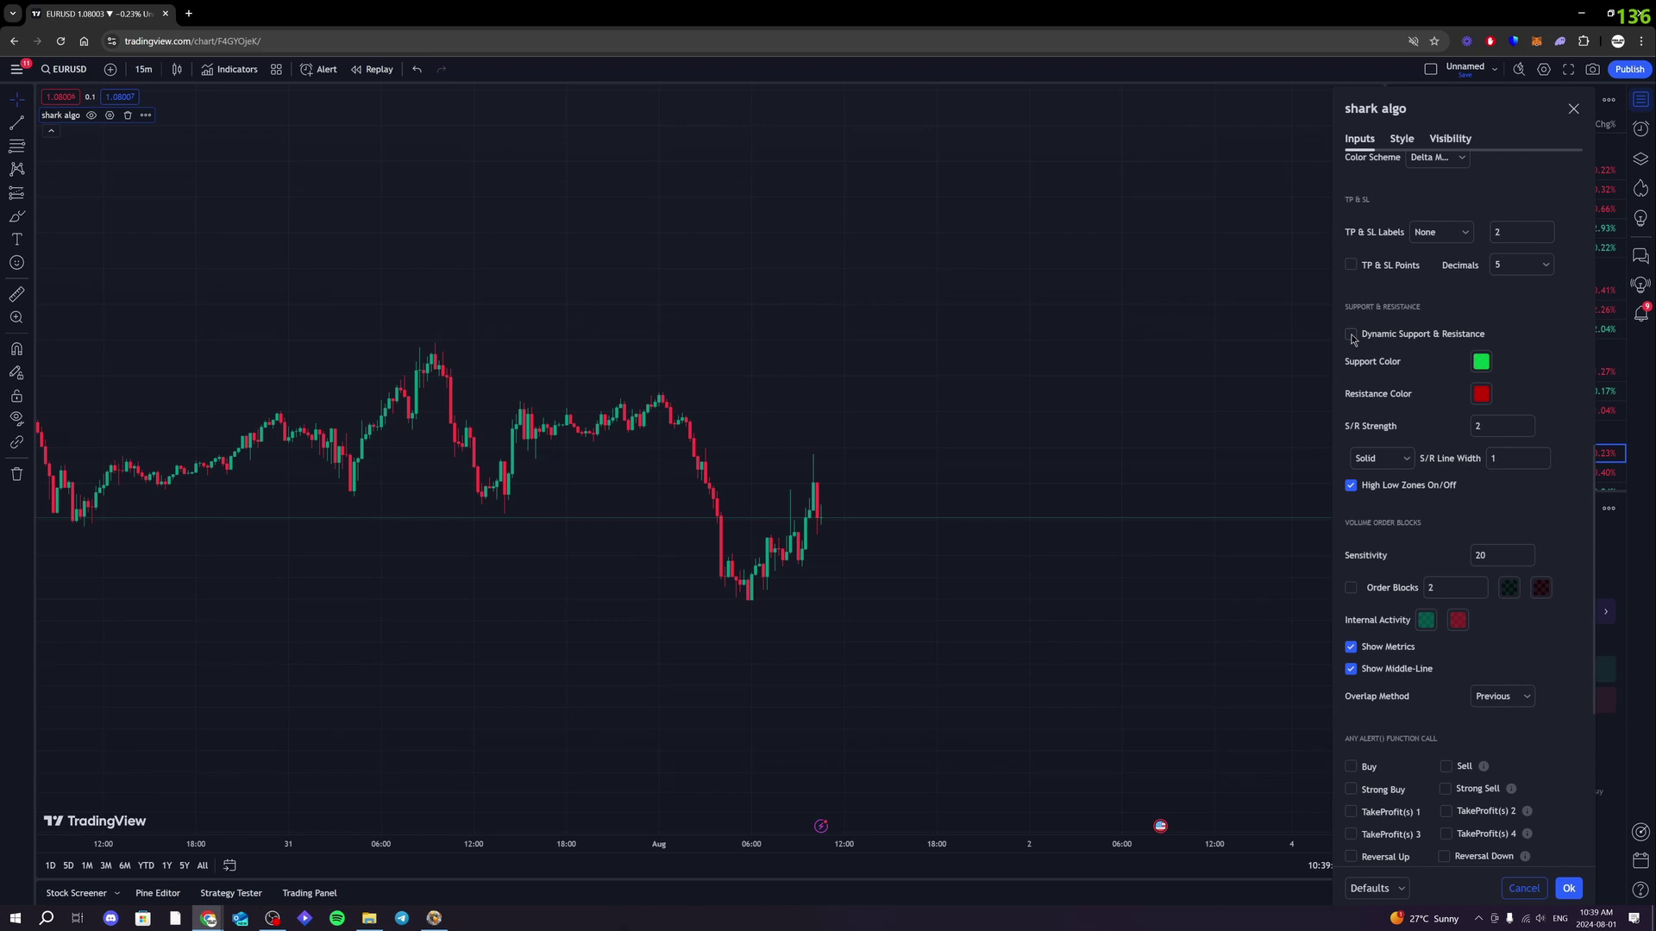
pyautogui.click(1351, 334)
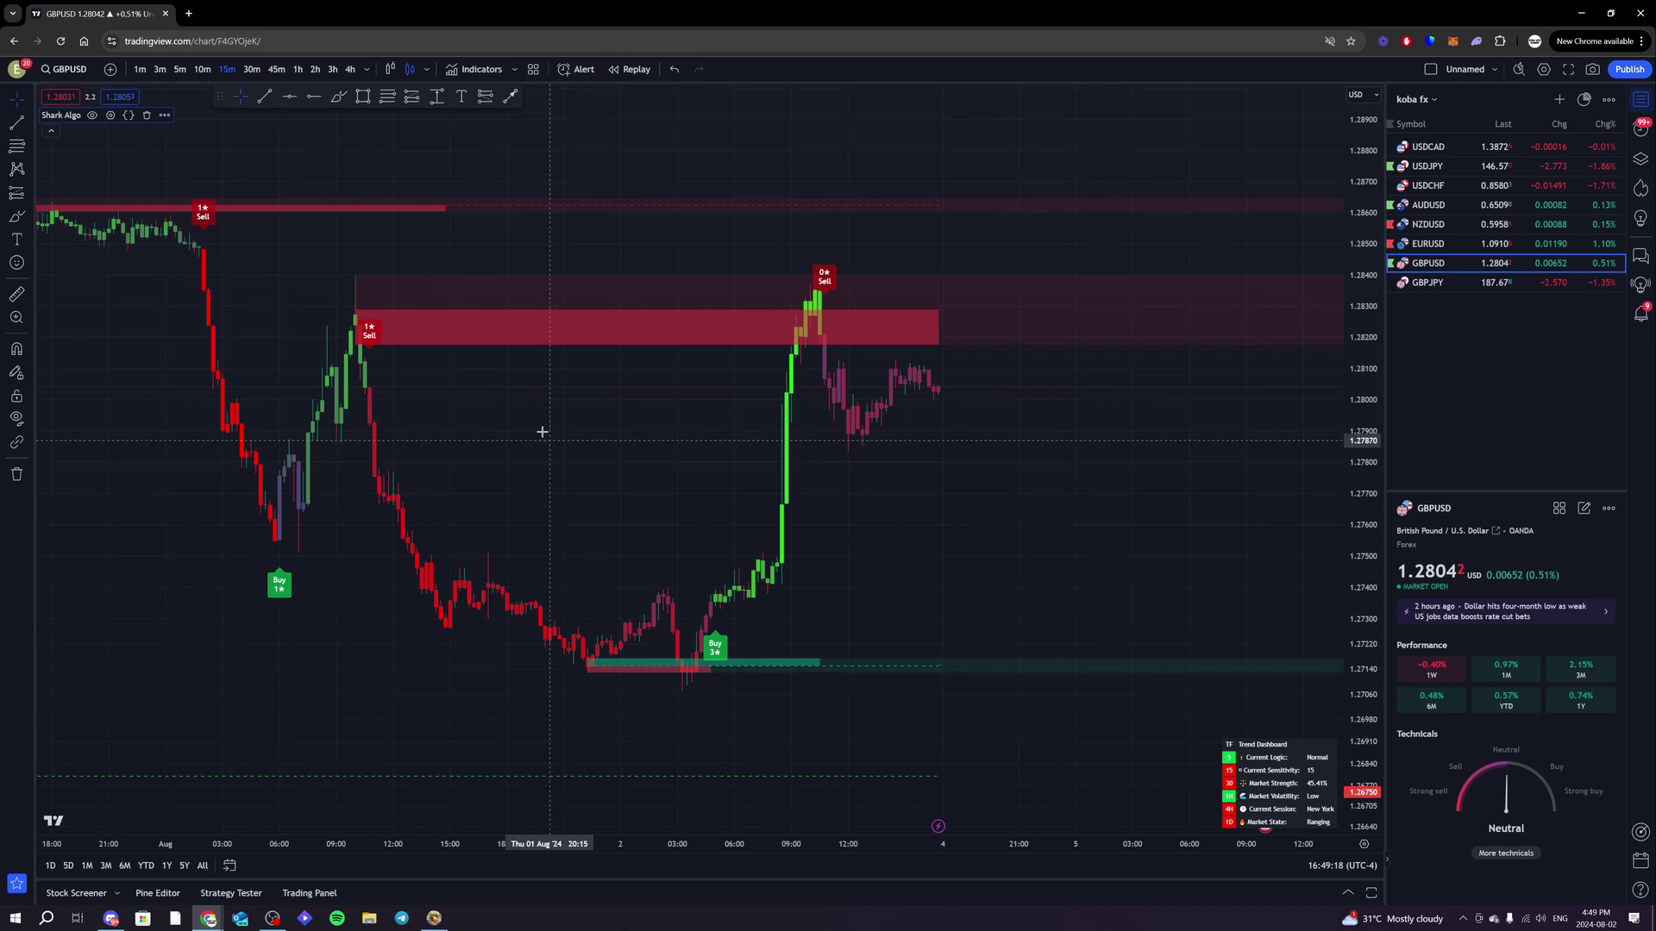
# - Tick Buy, Strong Buy, Sell and Strong Sell under Any Alert() Function Call and confirm with Ok
pyautogui.click(110, 115)
pyautogui.moveTo(850, 100); pyautogui.dragTo(1210, 99)
pyautogui.scroll(-7, 1197, 449)
pyautogui.scroll(-8, 1197, 449)
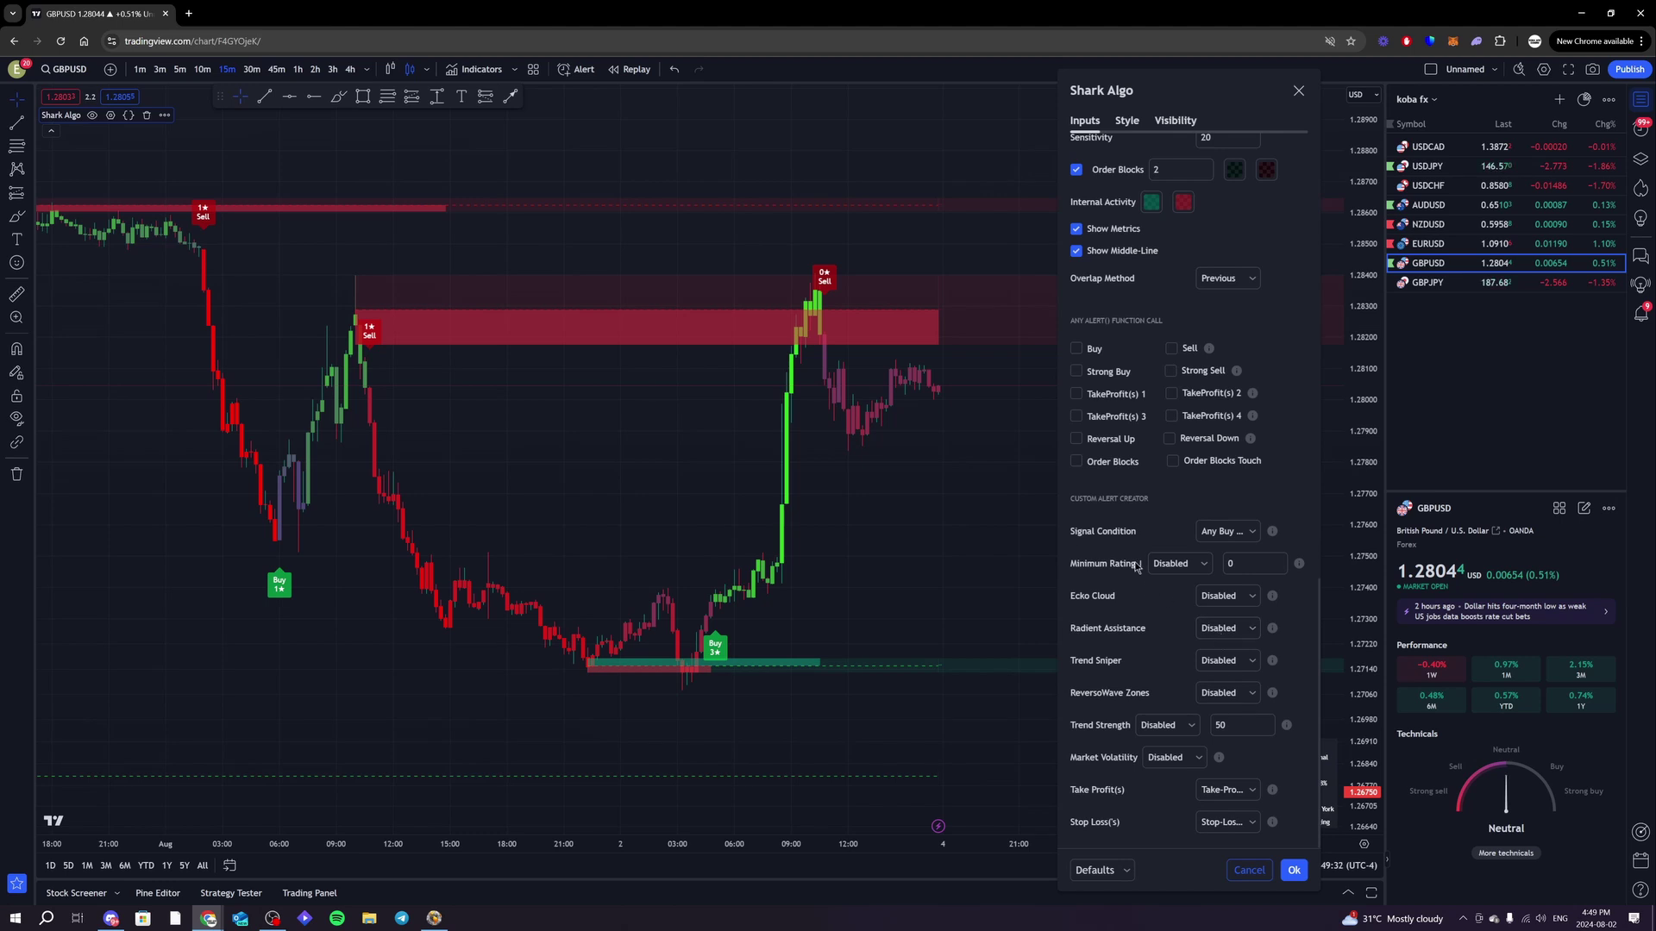
pyautogui.click(1076, 349)
pyautogui.click(1076, 370)
pyautogui.click(1180, 349)
pyautogui.click(1171, 371)
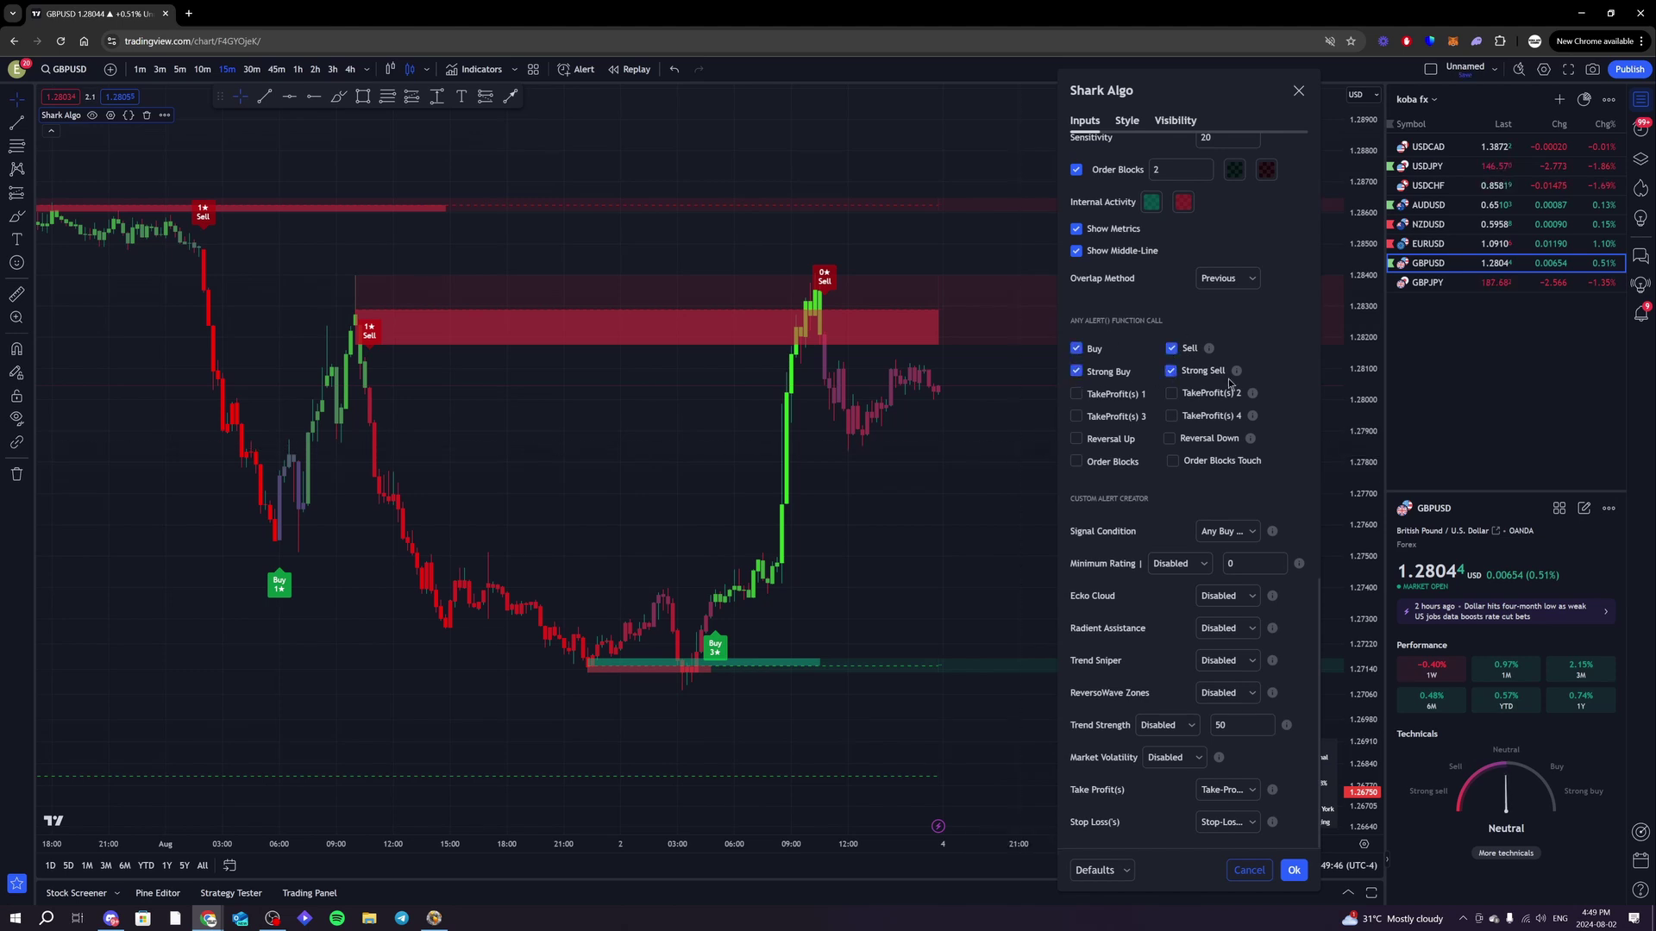
pyautogui.click(1294, 871)
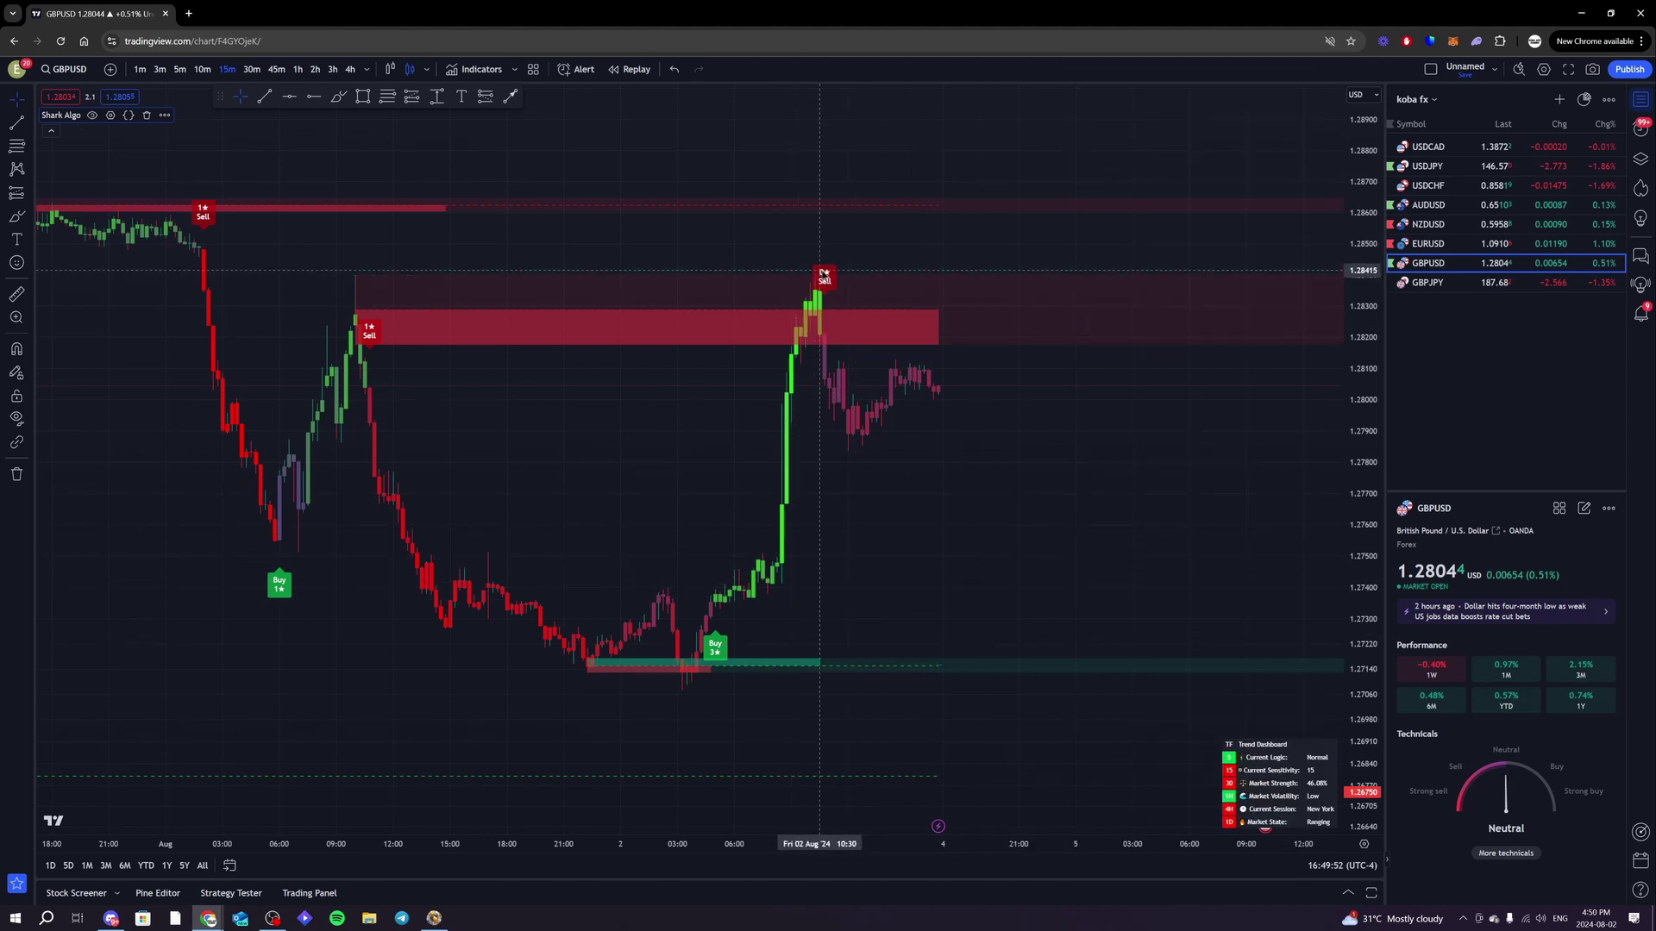
# - Add a Shark Algo alert on Any Alert() Function Call, firing Once Per Bar Close
pyautogui.rightClick(824, 276)
pyautogui.click(897, 284)
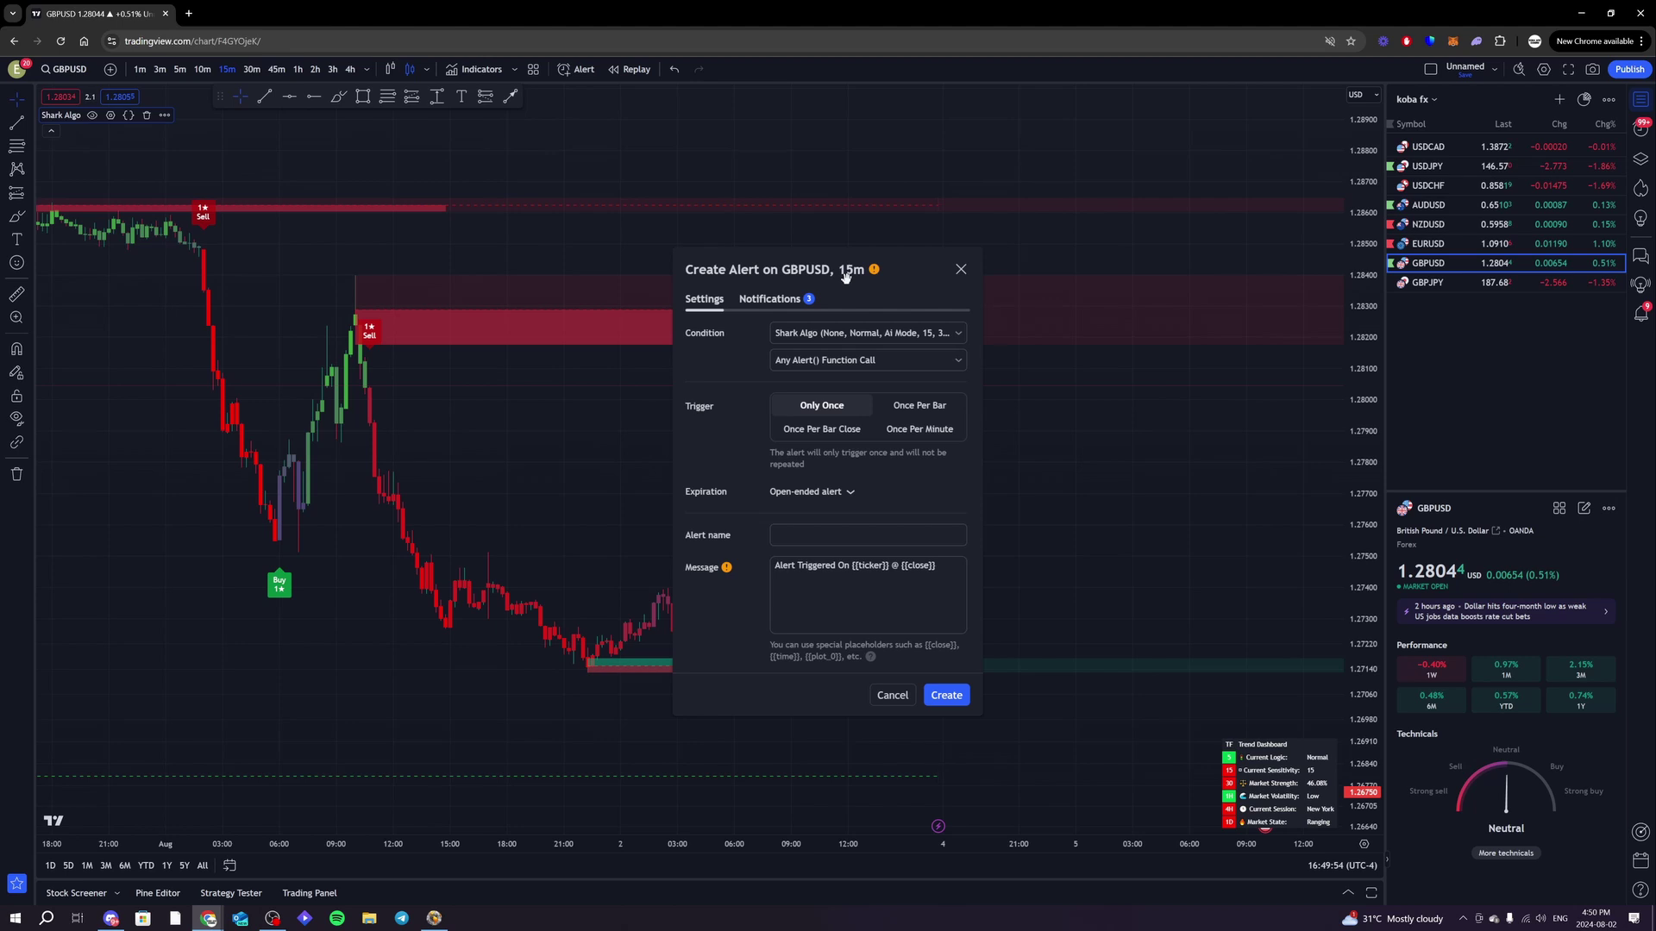
pyautogui.click(829, 362)
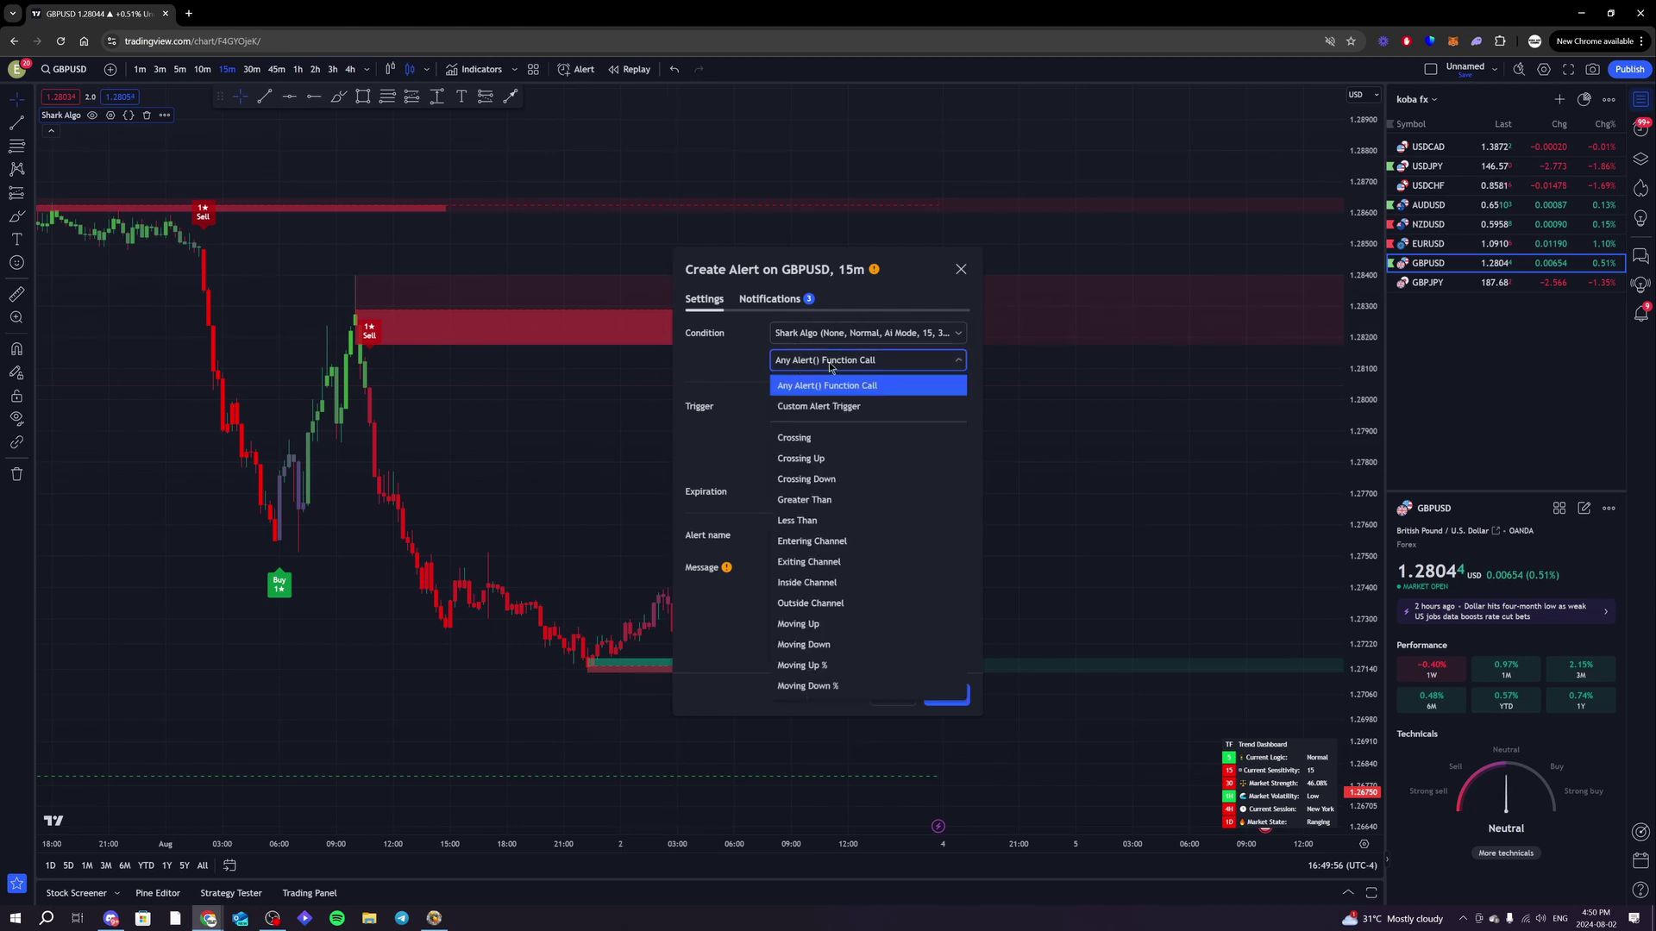
pyautogui.click(807, 386)
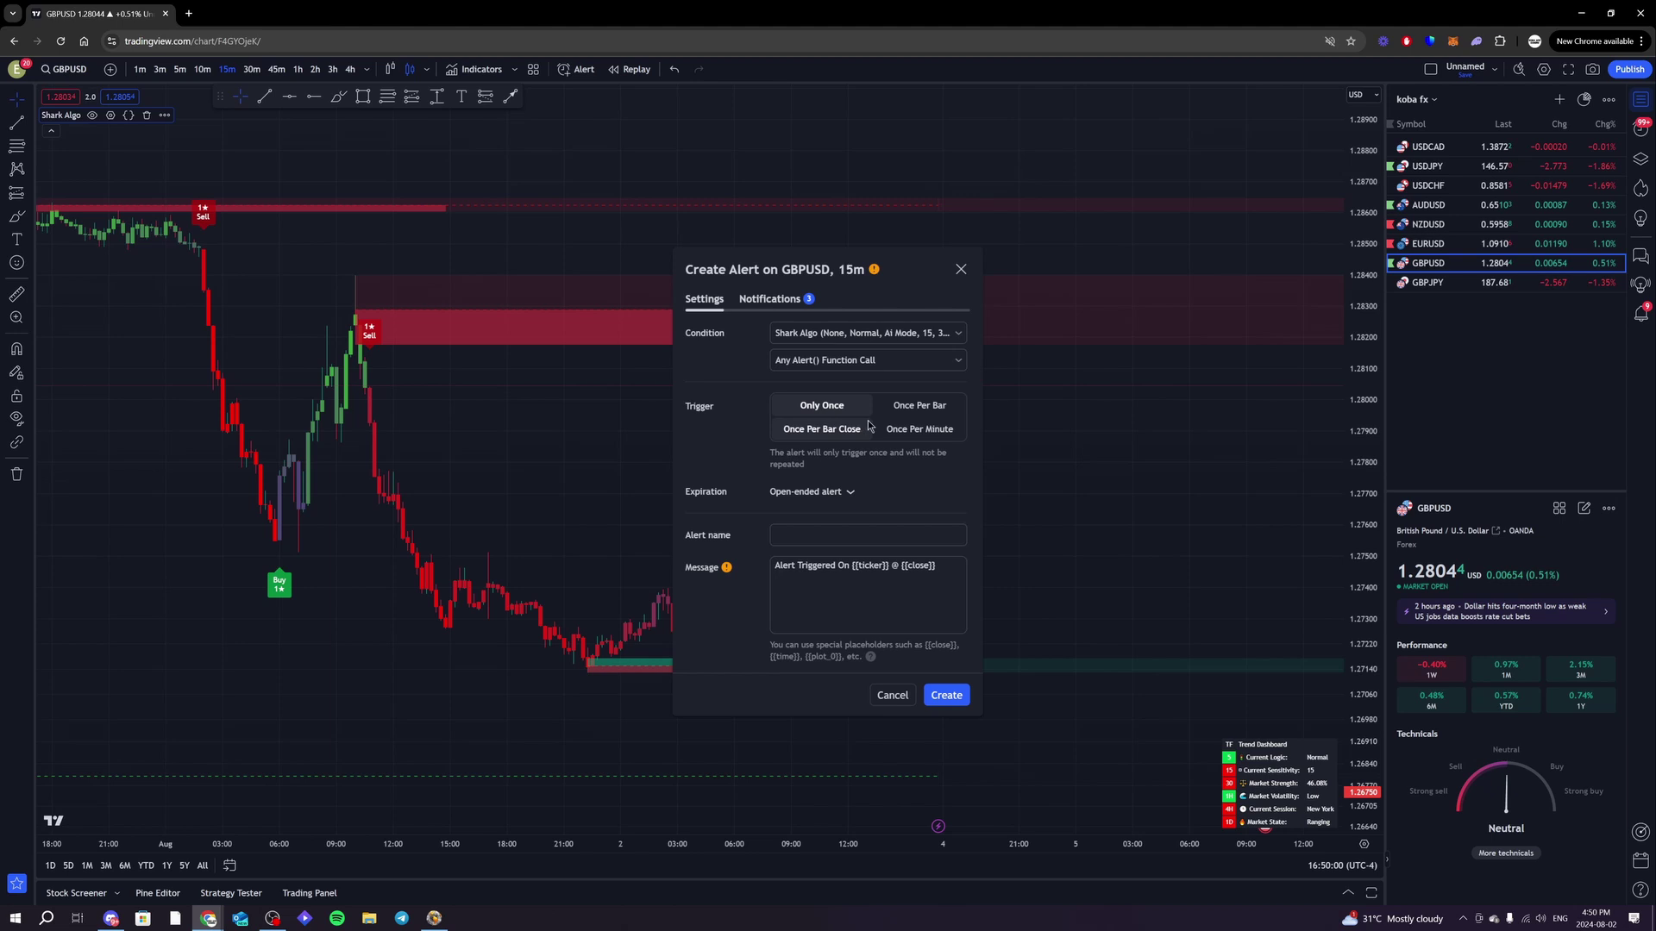
pyautogui.click(831, 431)
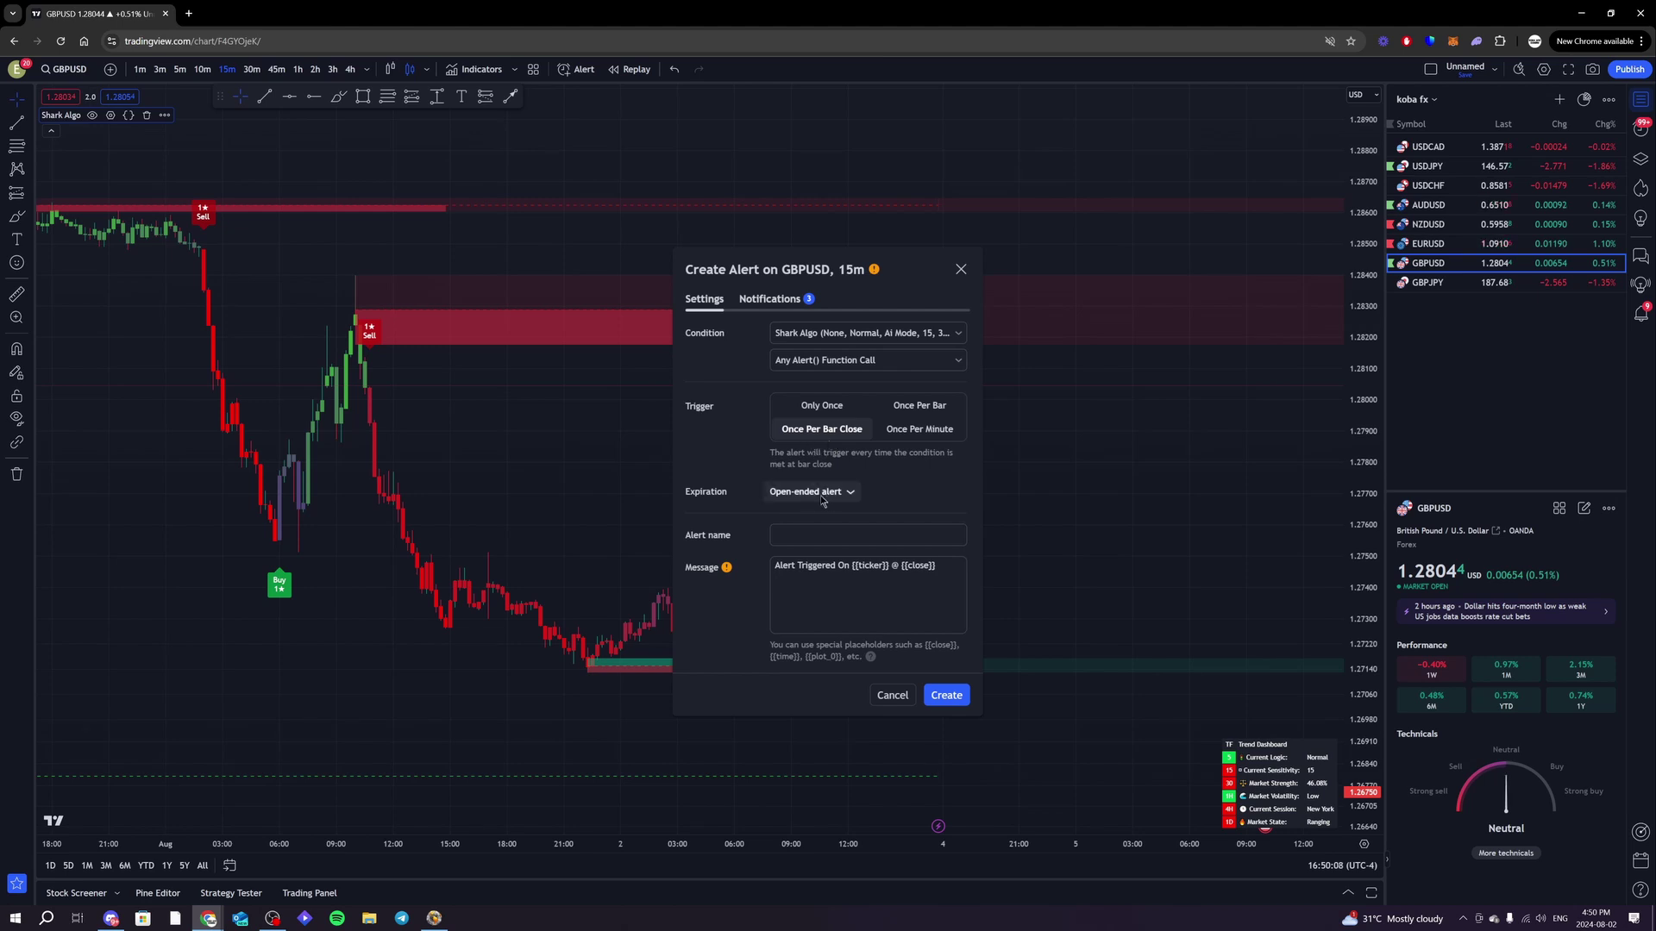
# - Enable Webhook URL notifications and create the alert
pyautogui.click(793, 535)
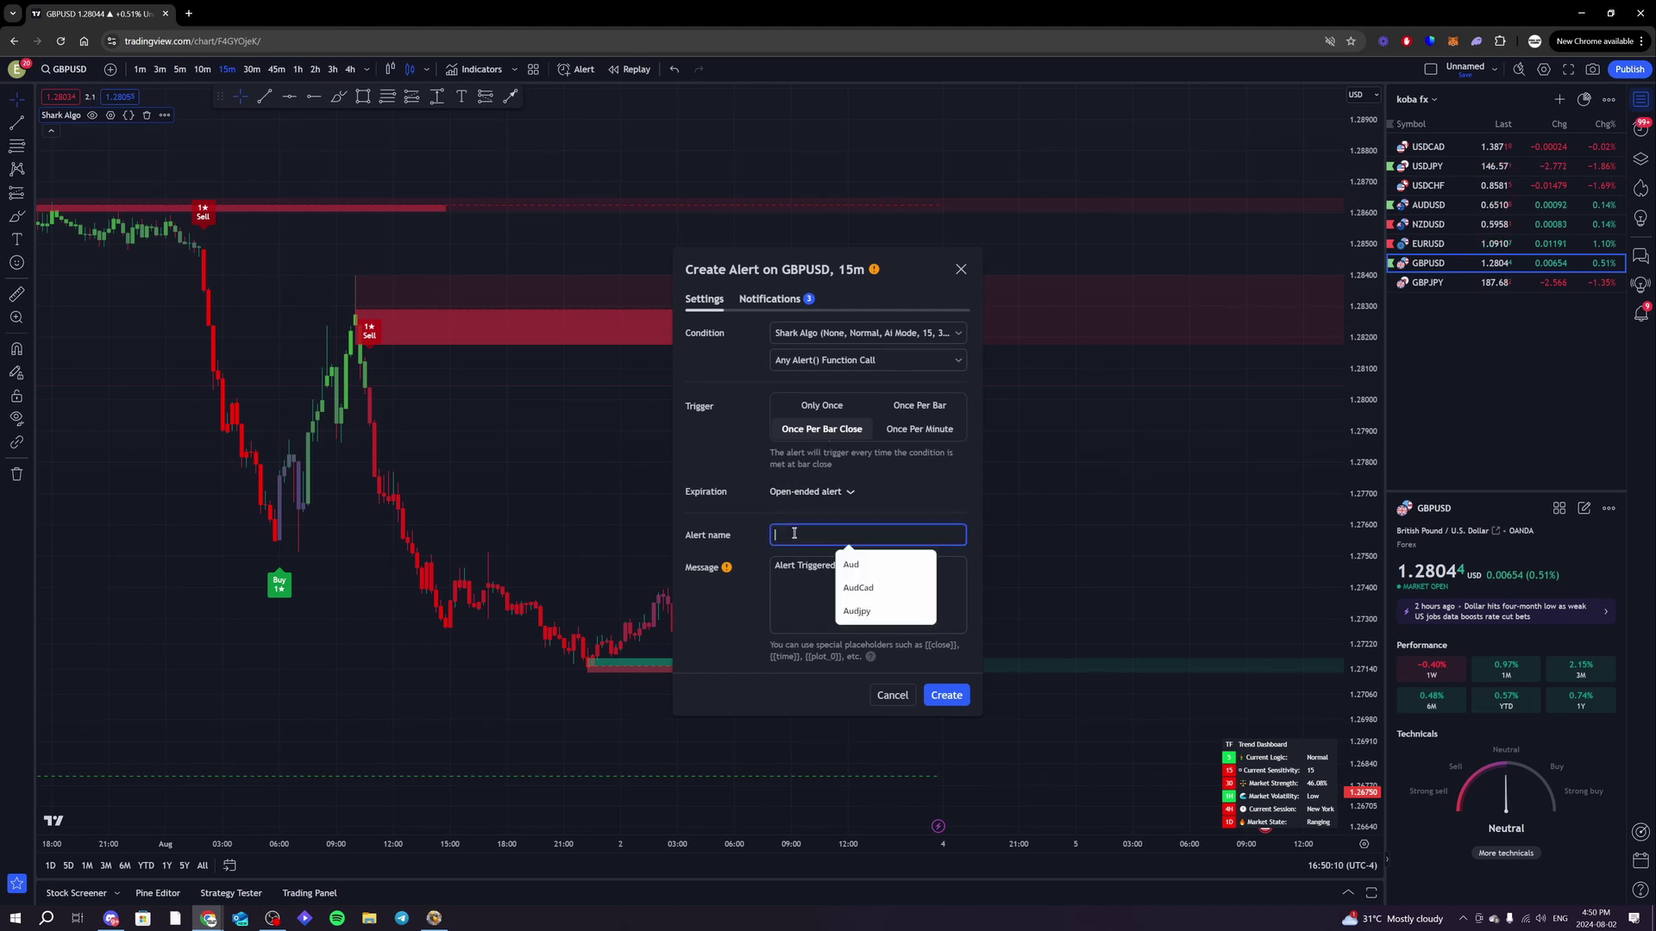
pyautogui.click(900, 573)
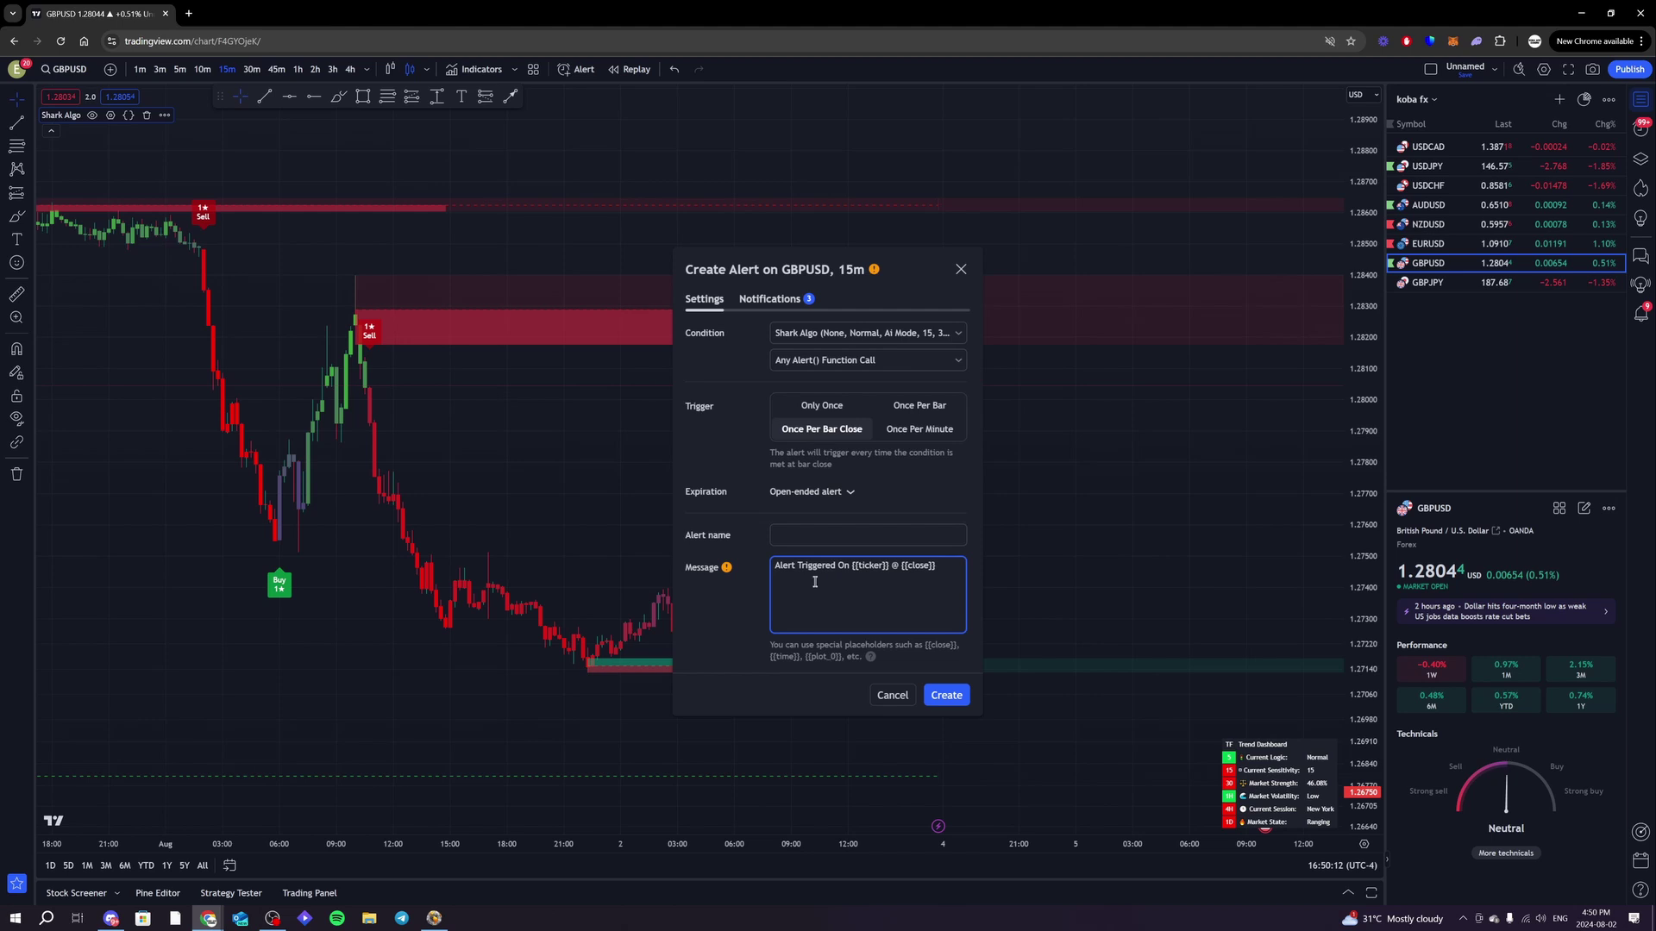
pyautogui.click(761, 305)
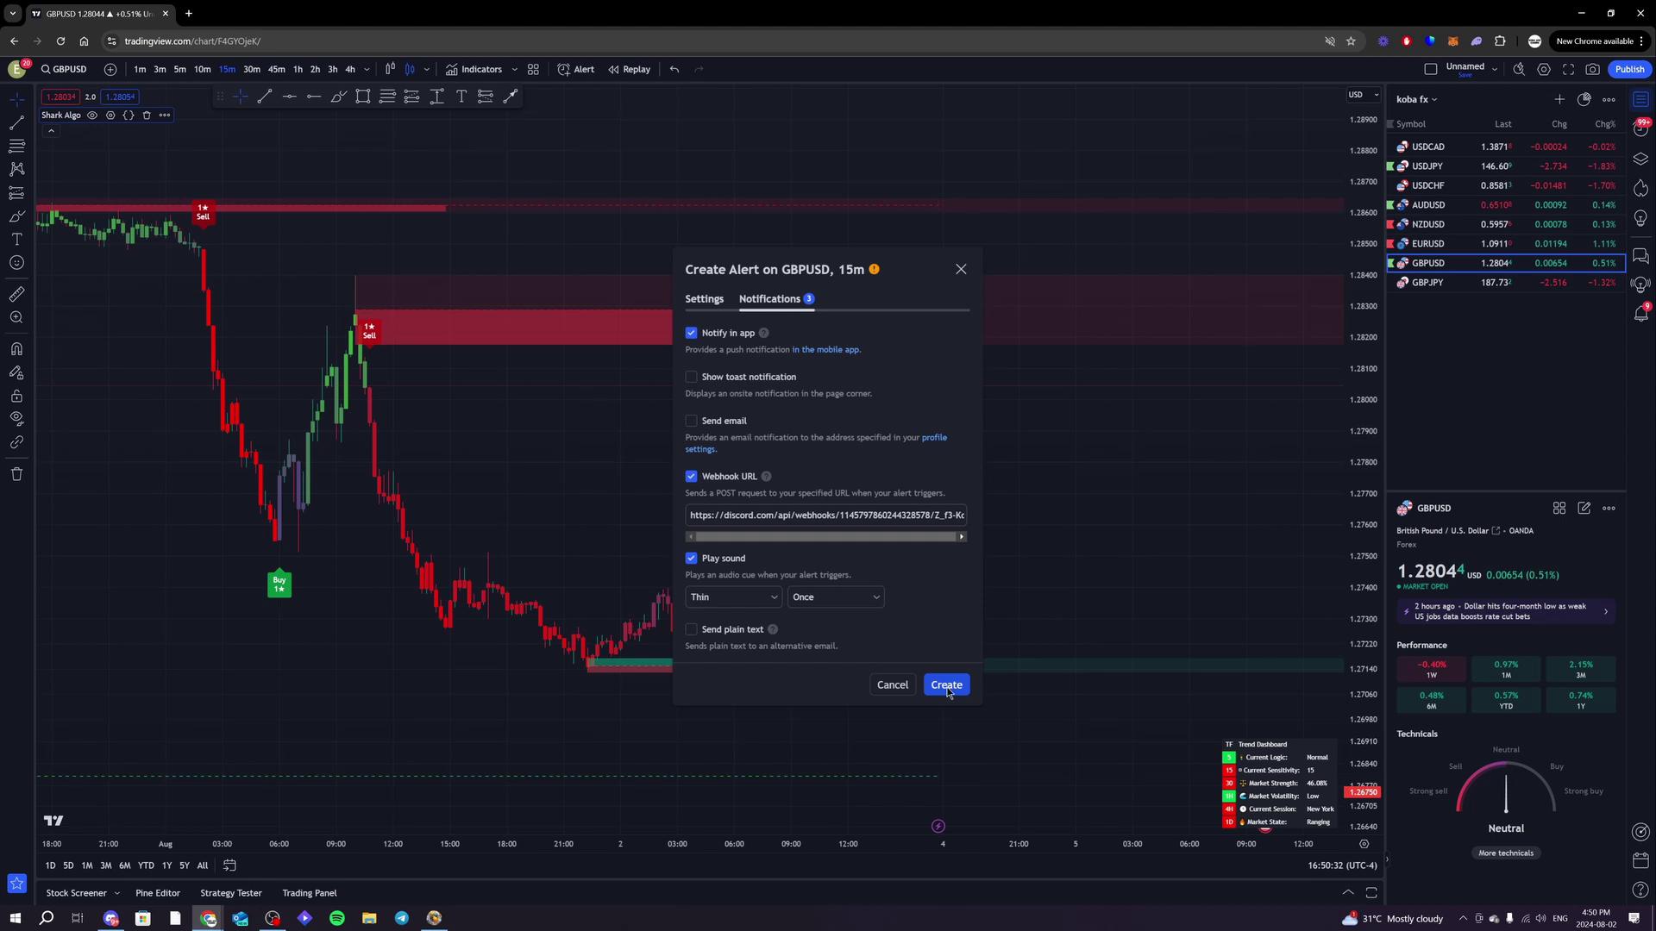
pyautogui.click(947, 685)
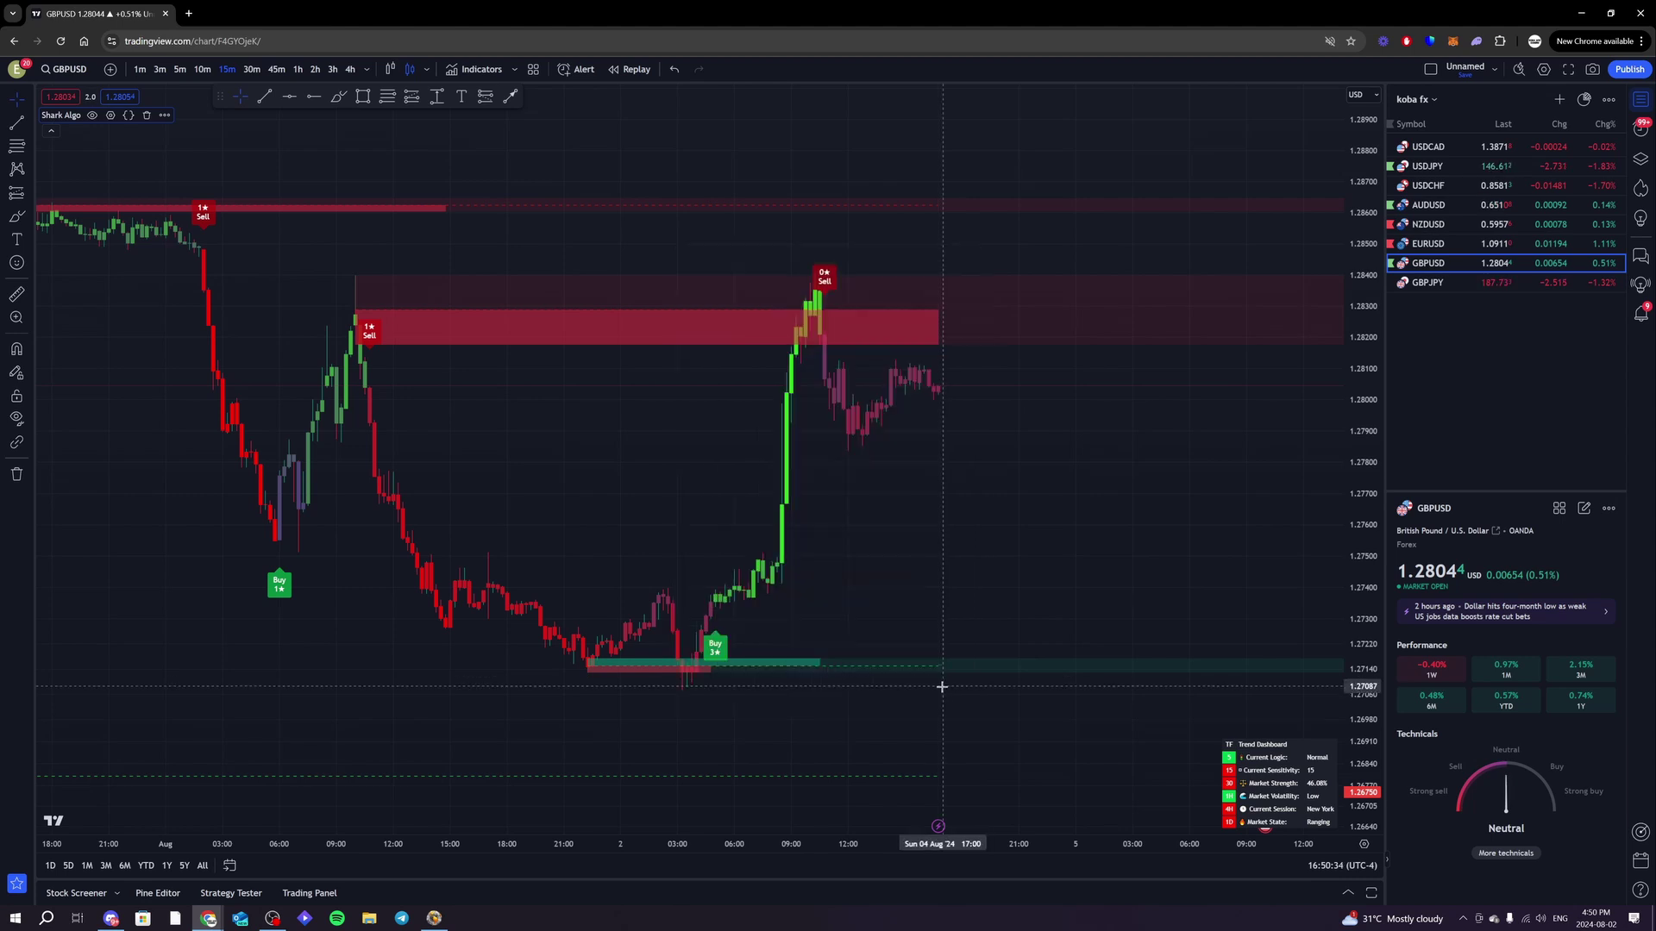